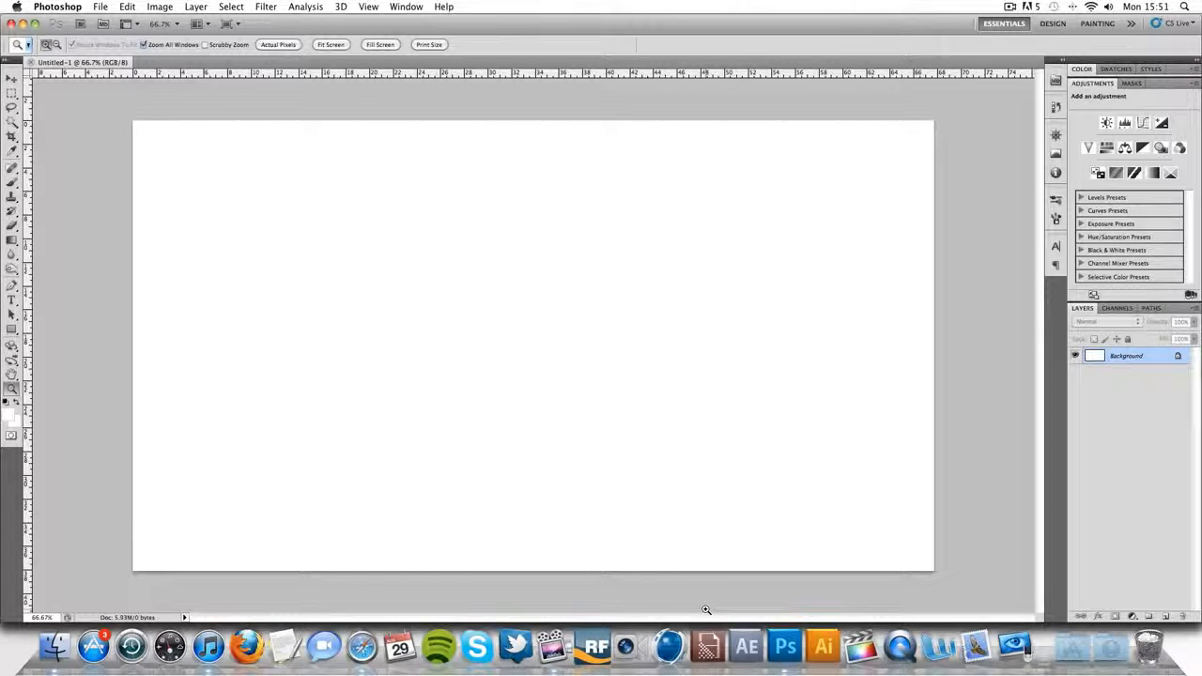
- Switch to Safari to examine the Chrome Designs logo reference photo and its comments, and return to Photoshop
click(373, 661)
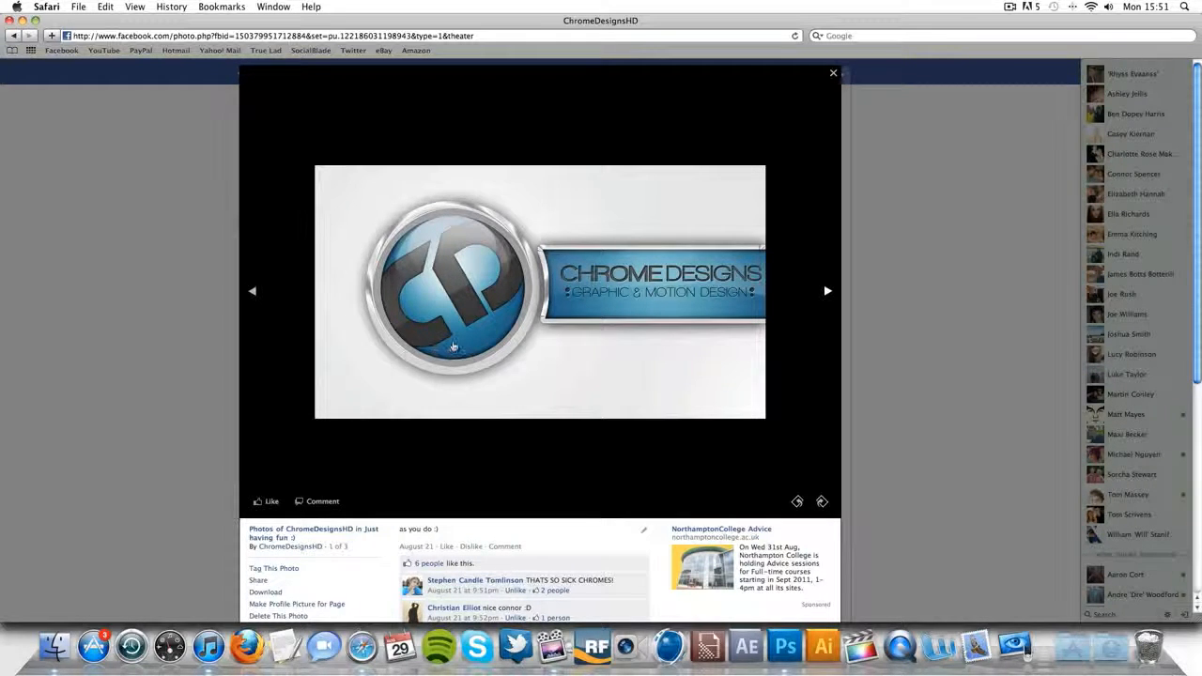
scroll(452, 346, down, 5)
scroll(451, 347, up, 5)
scroll(419, 241, down, 5)
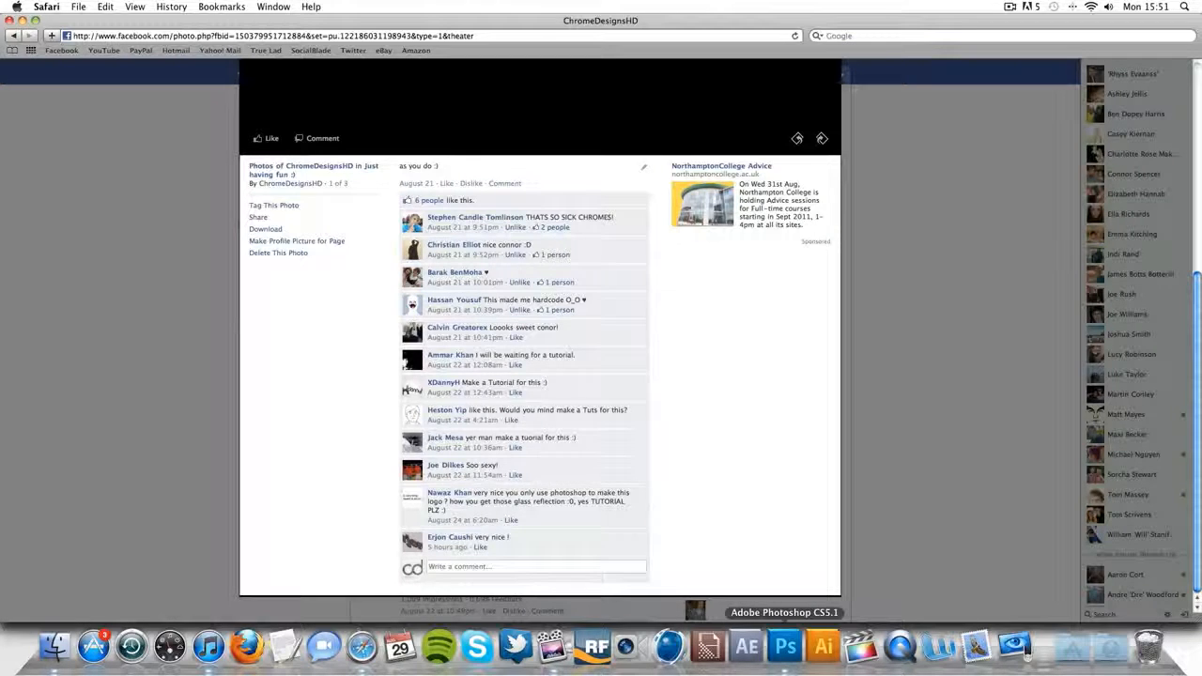
click(791, 670)
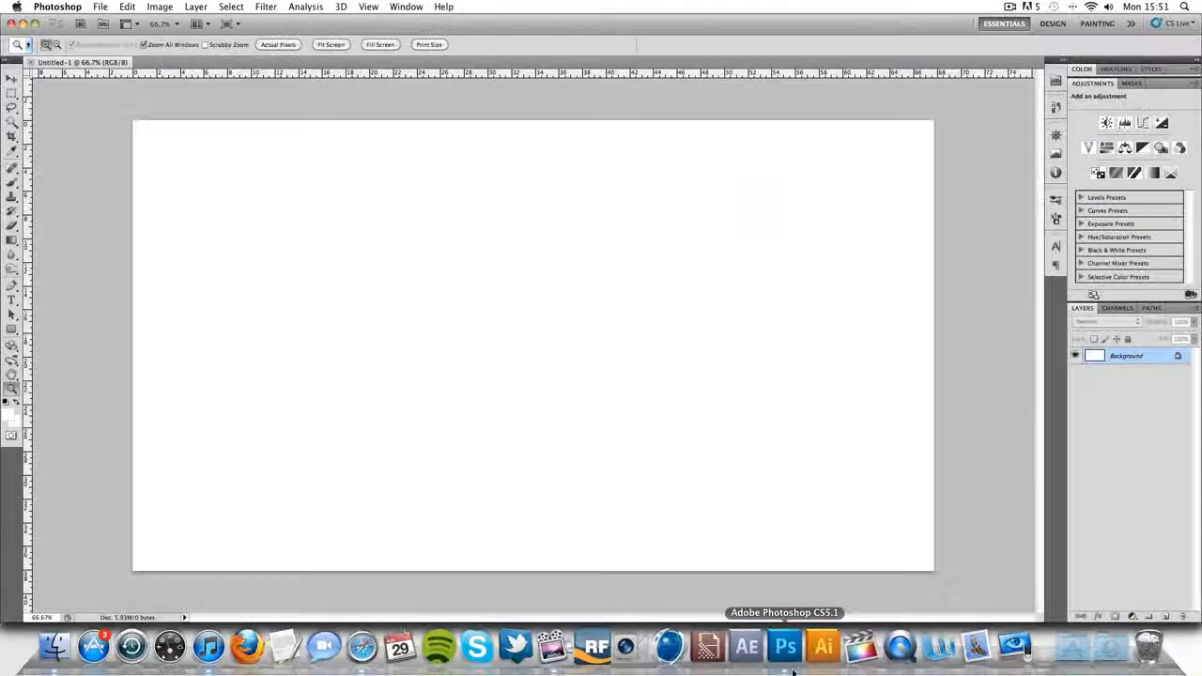
- Check the width and height settings for a new document without creating one
click(107, 7)
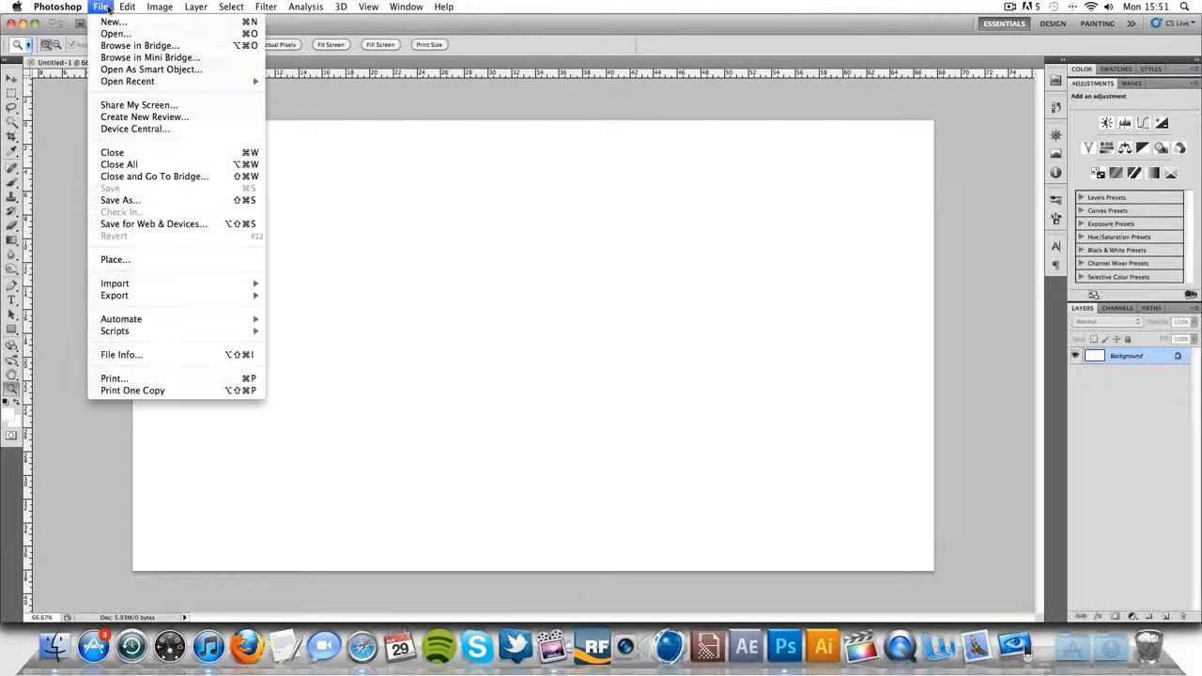
click(107, 7)
click(103, 7)
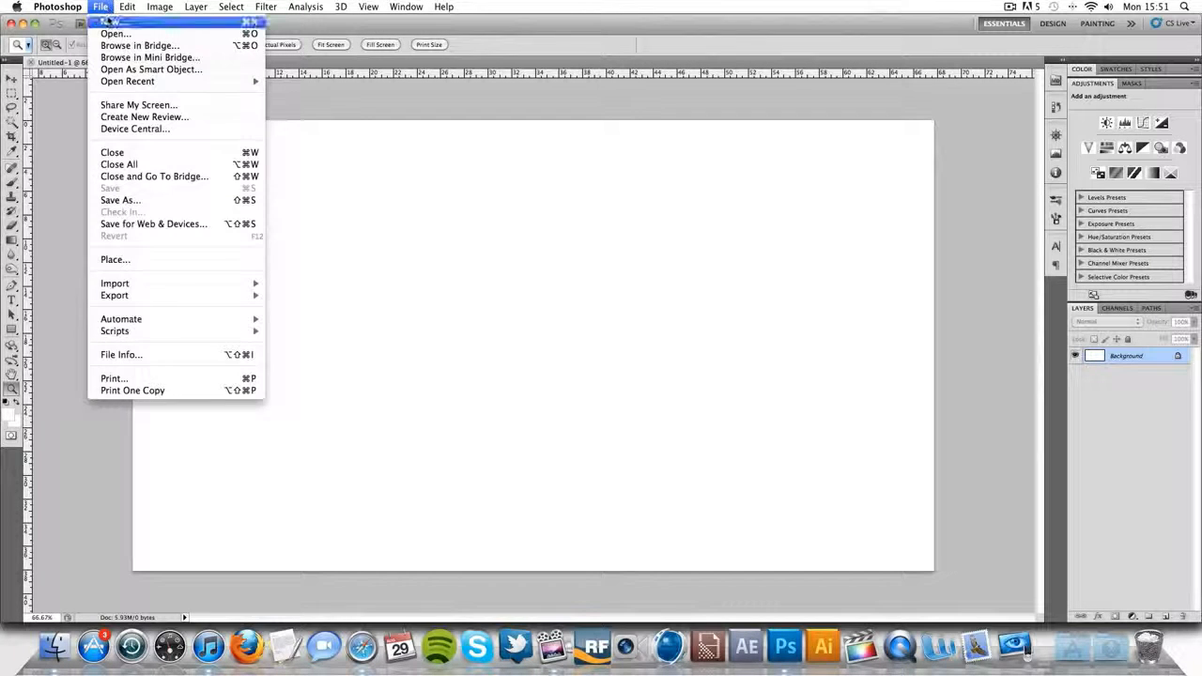
click(113, 22)
key(Tab)
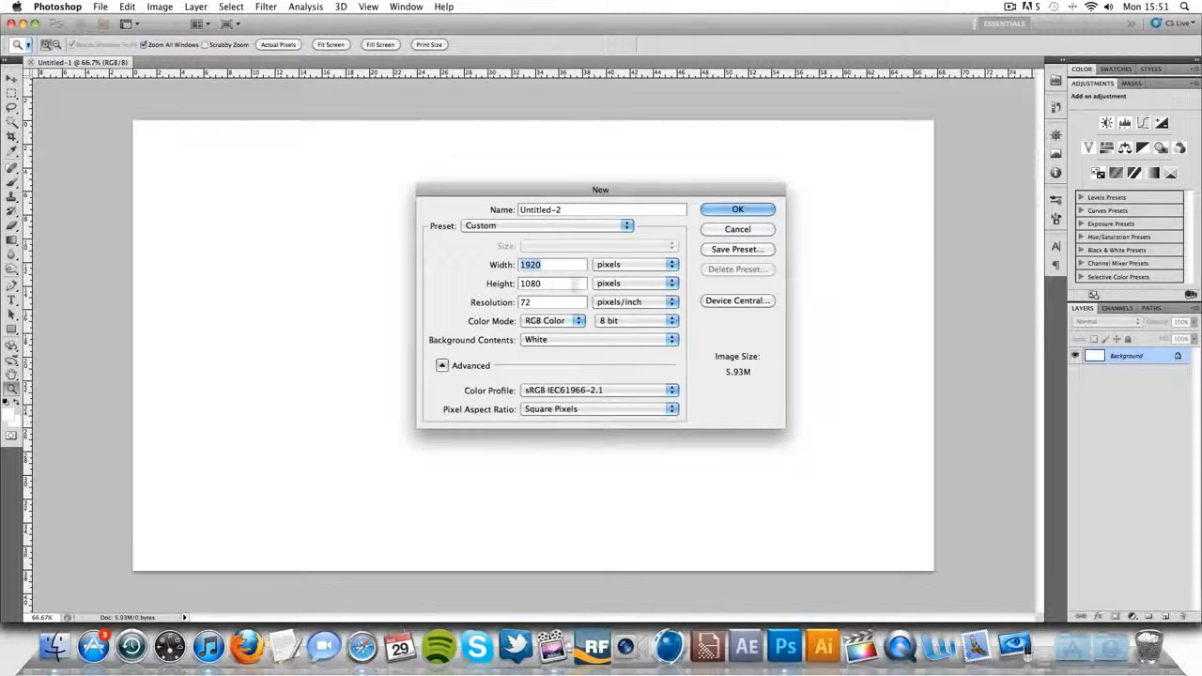
key(Tab)
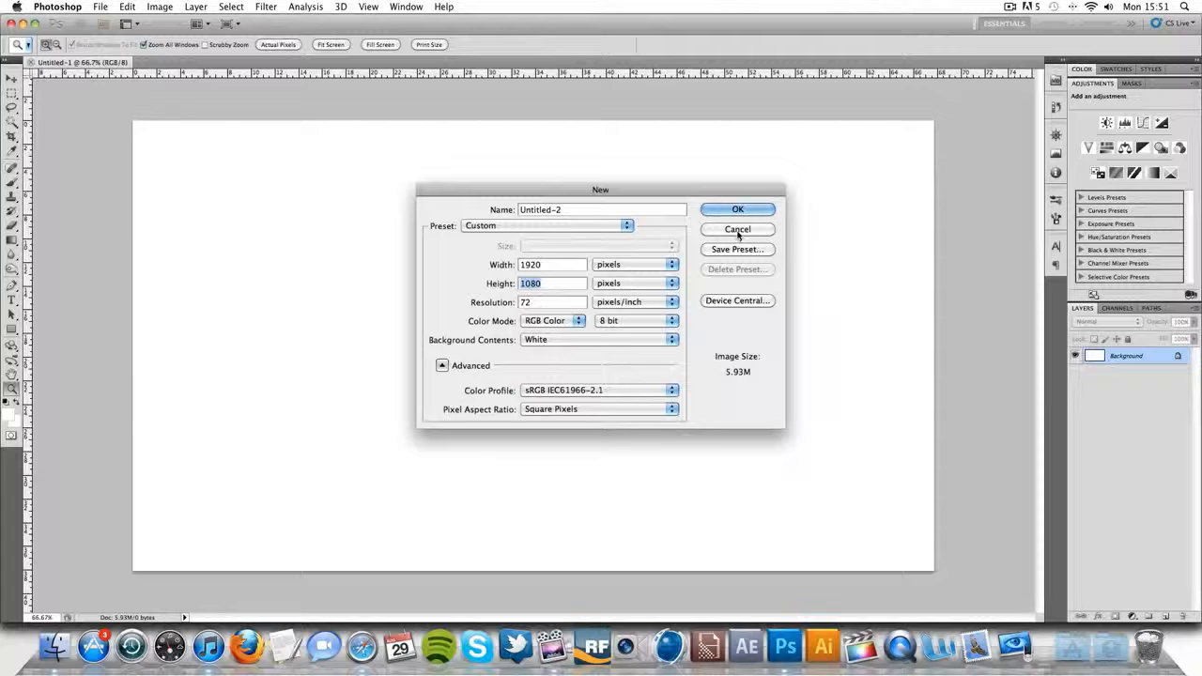
double_click(532, 263)
double_click(554, 282)
drag(543, 266, 519, 266)
click(716, 230)
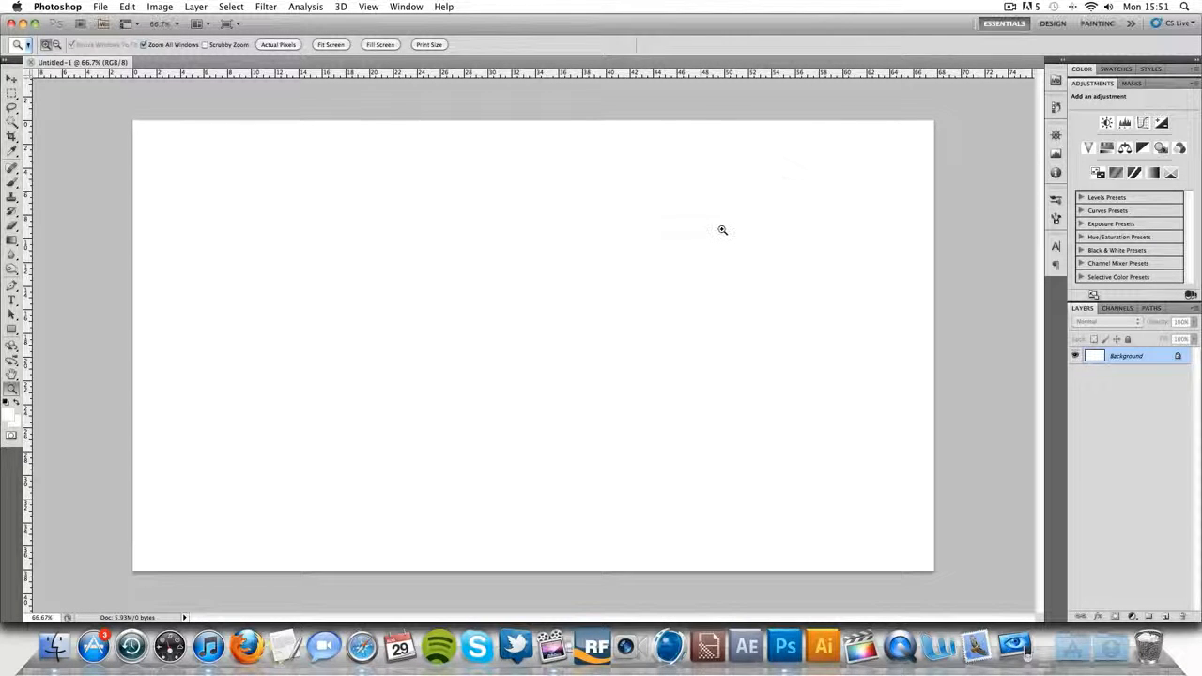
- Convert the locked Background into a regular layer named Layer 0
double_click(1158, 358)
key(Return)
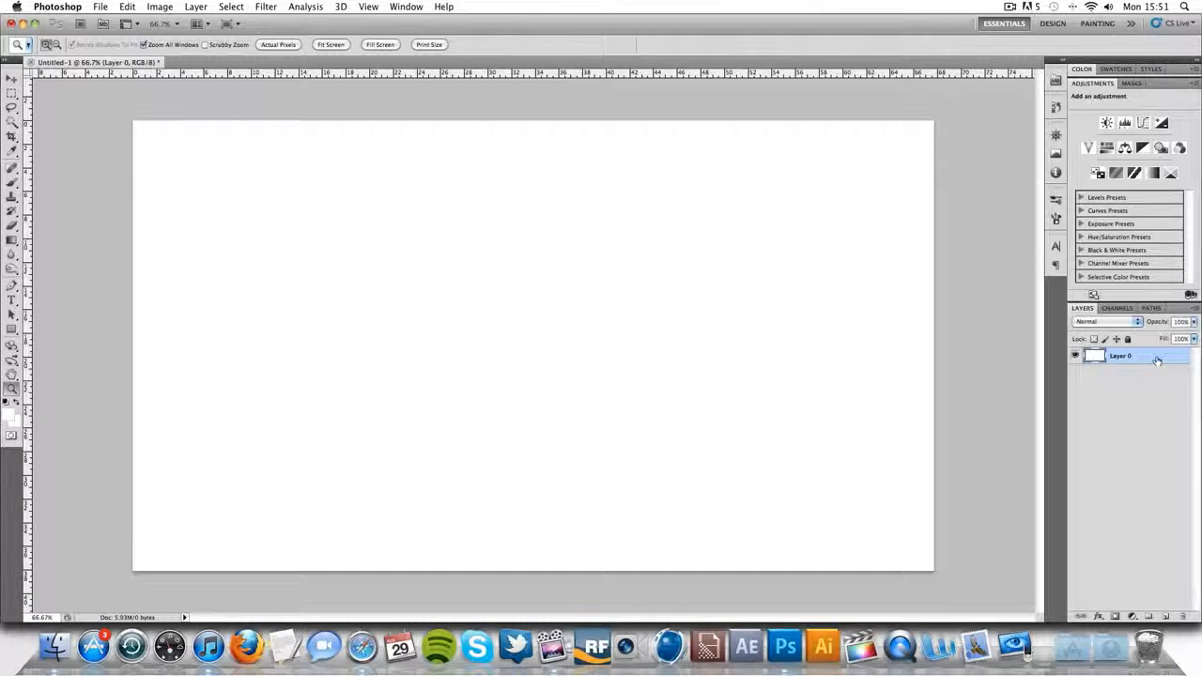
- Draw a large black (000000) circle with the Ellipse Tool and move it near the middle of the canvas
click(11, 329)
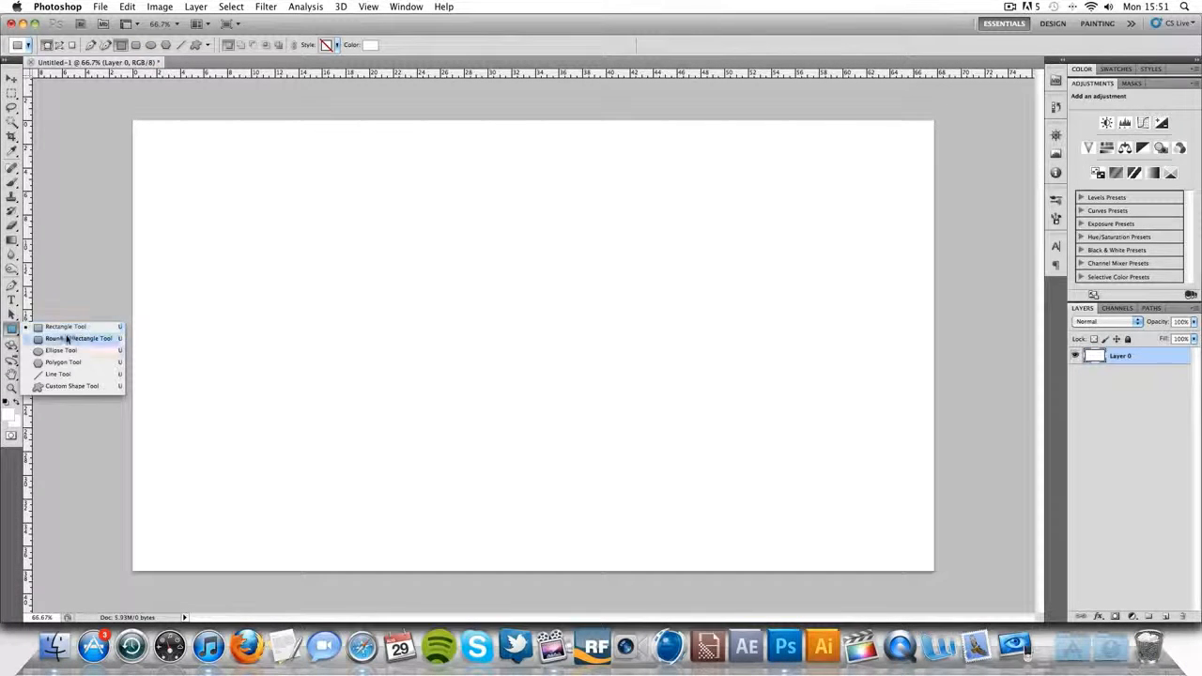
click(76, 343)
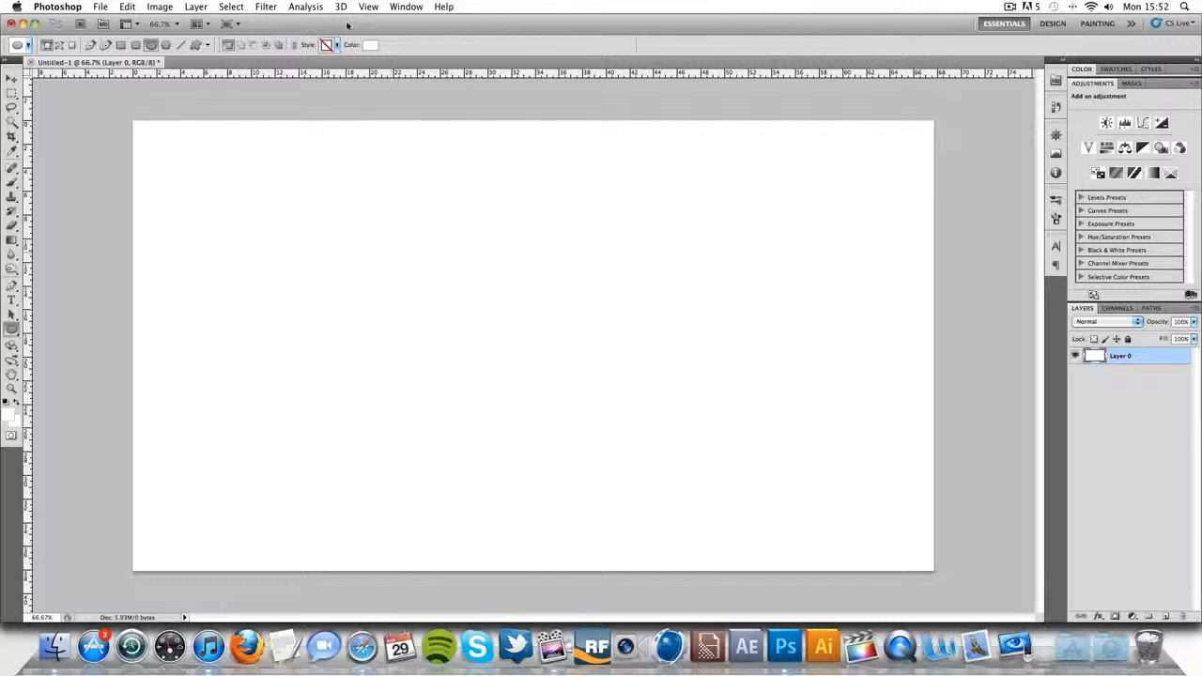
click(366, 45)
click(813, 414)
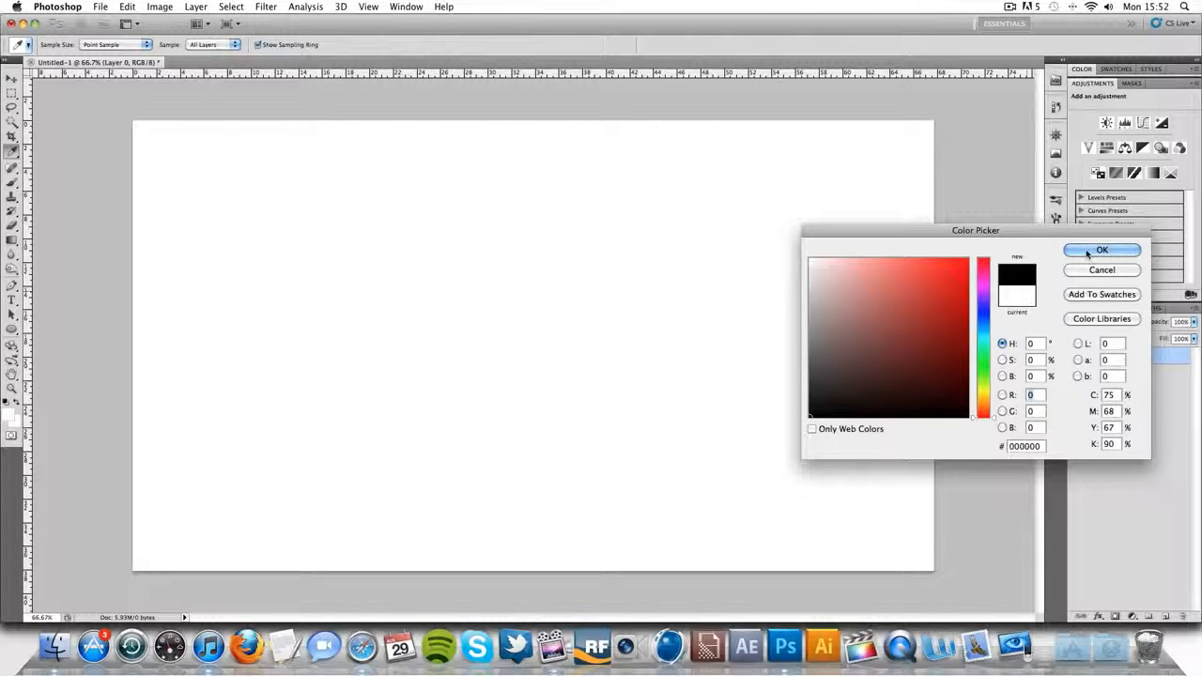
click(1089, 250)
drag(385, 221, 925, 589)
click(11, 77)
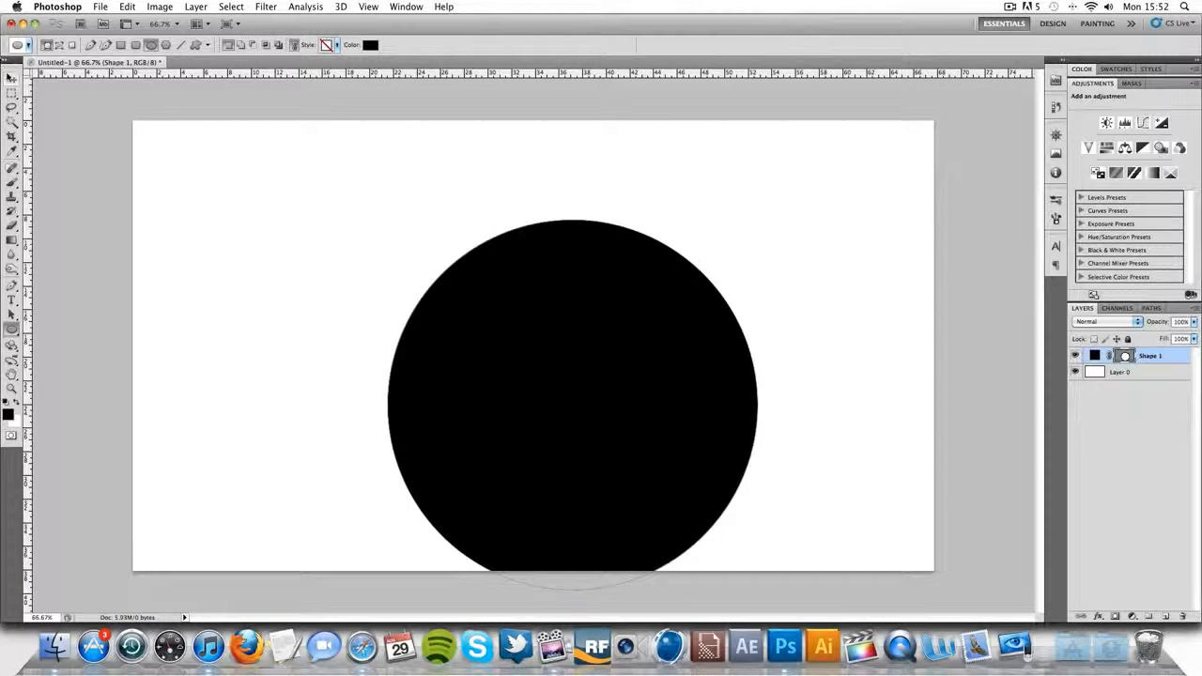
drag(608, 362, 569, 305)
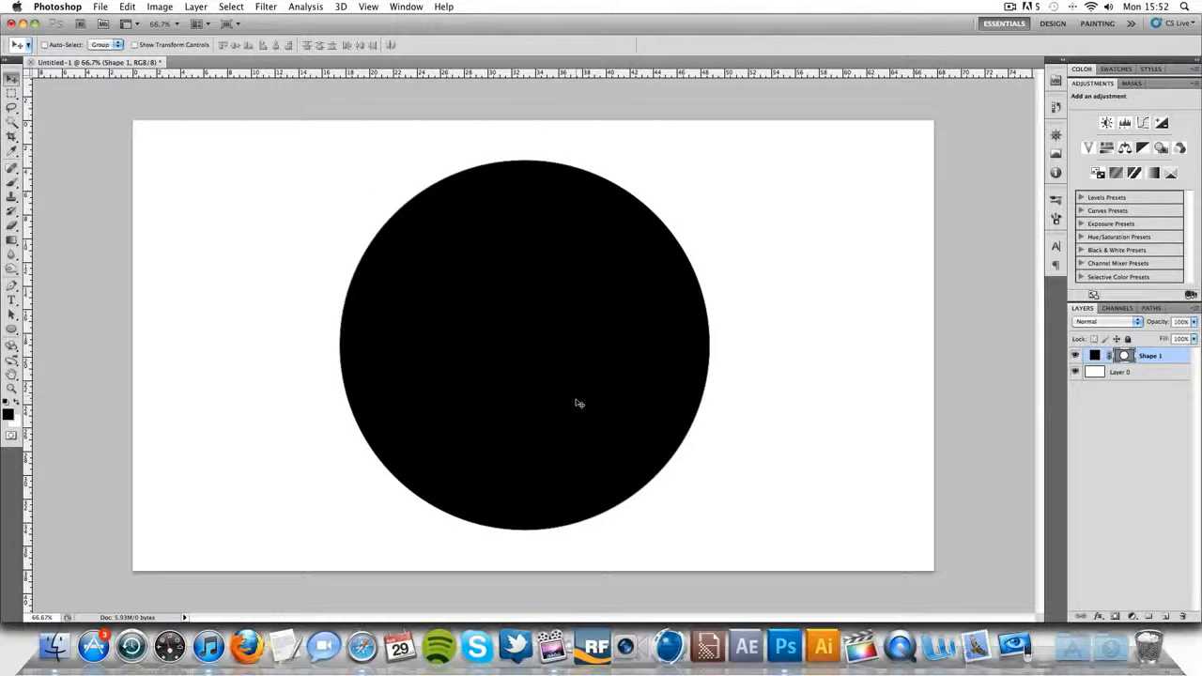
drag(579, 403, 576, 397)
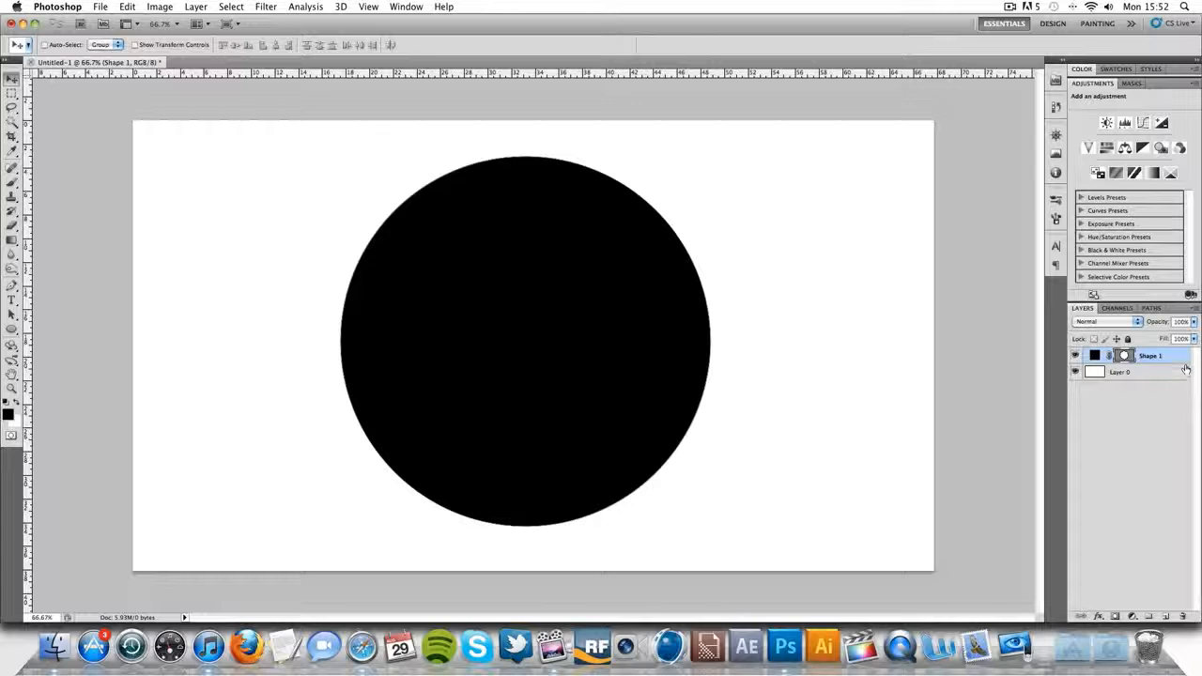
- Duplicate the circle's shape layer and hide the copy, leaving the original Shape 1 selected
key(super+j)
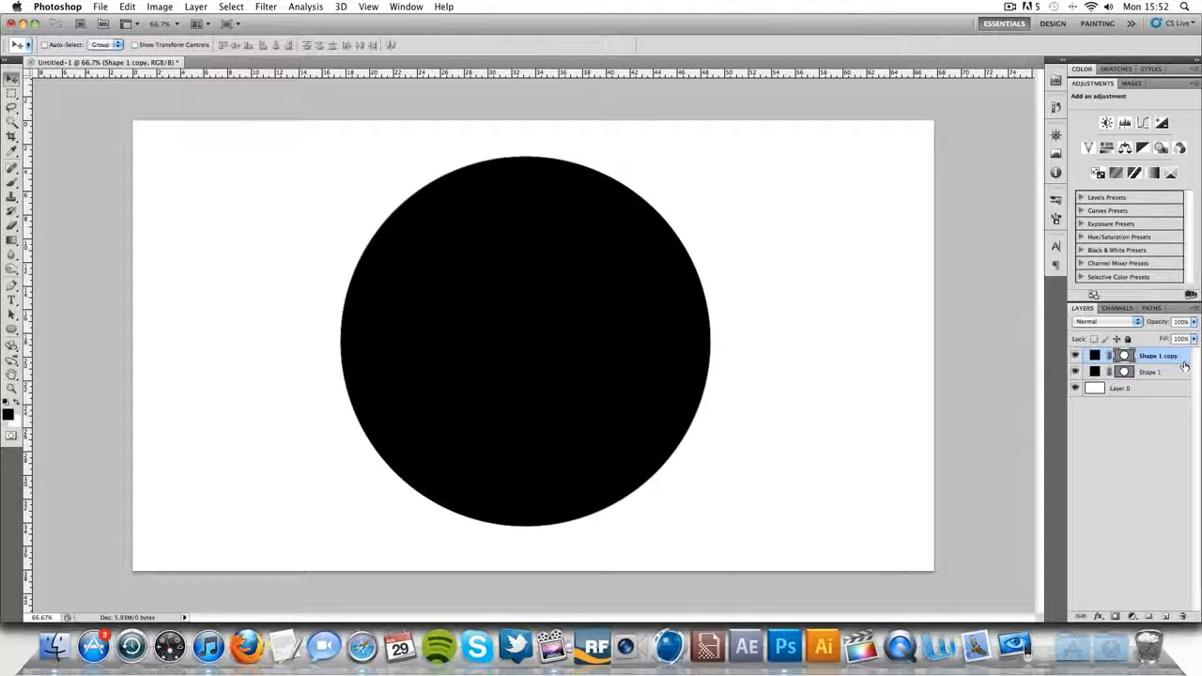
click(1176, 371)
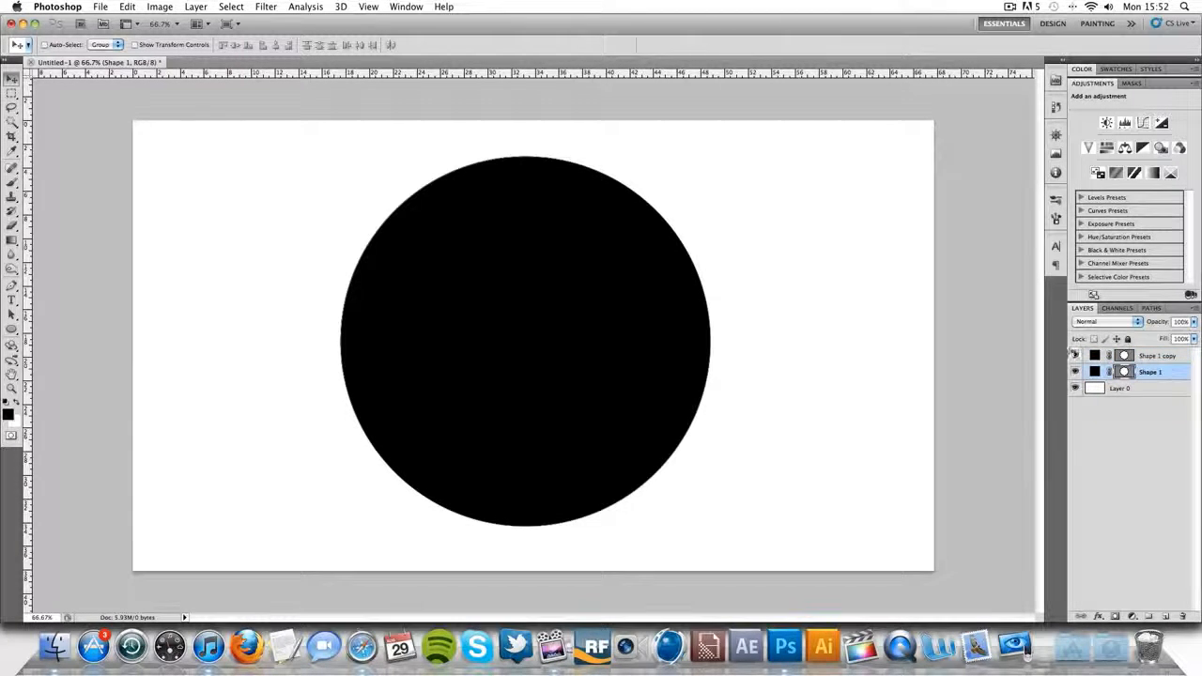
- Apply an Inner Bevel with Bevel and Emboss to Shape 1, with depth 1000% and size 43 px
double_click(1178, 373)
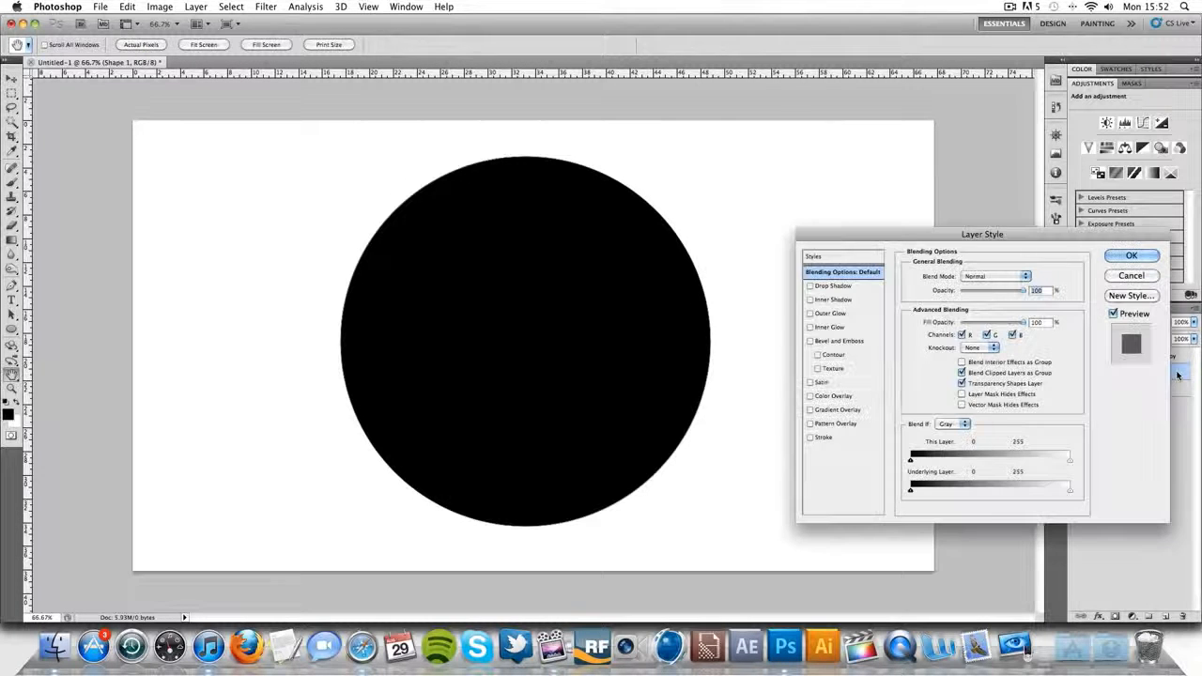
click(811, 342)
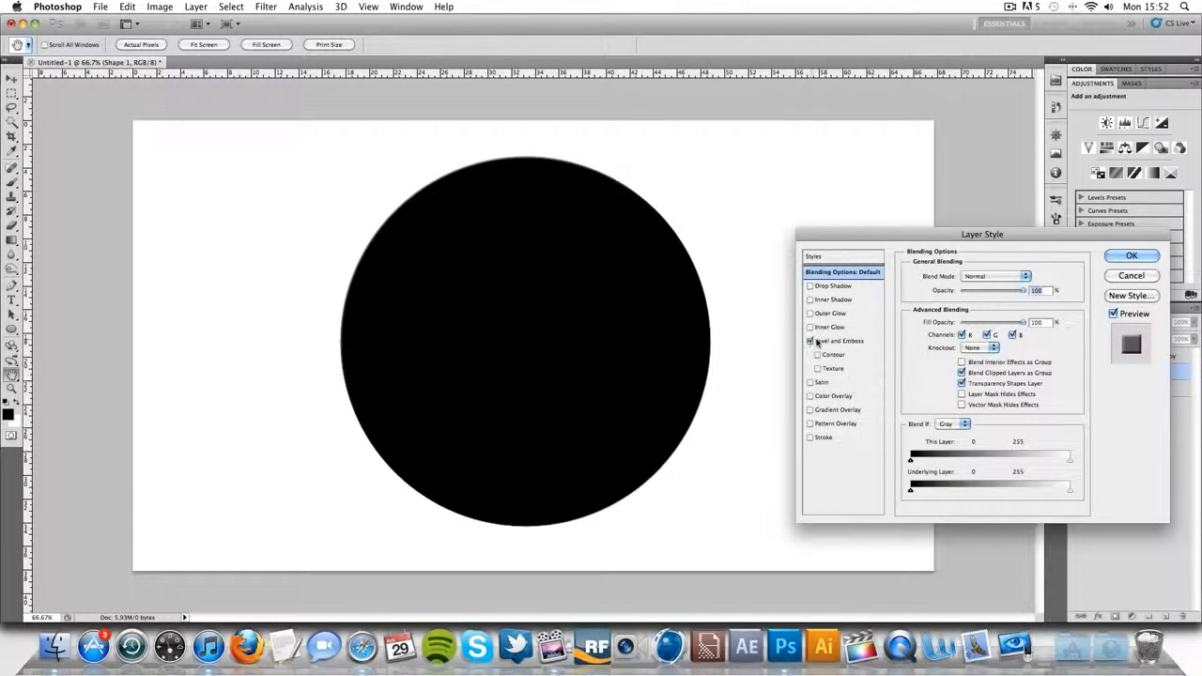
click(820, 342)
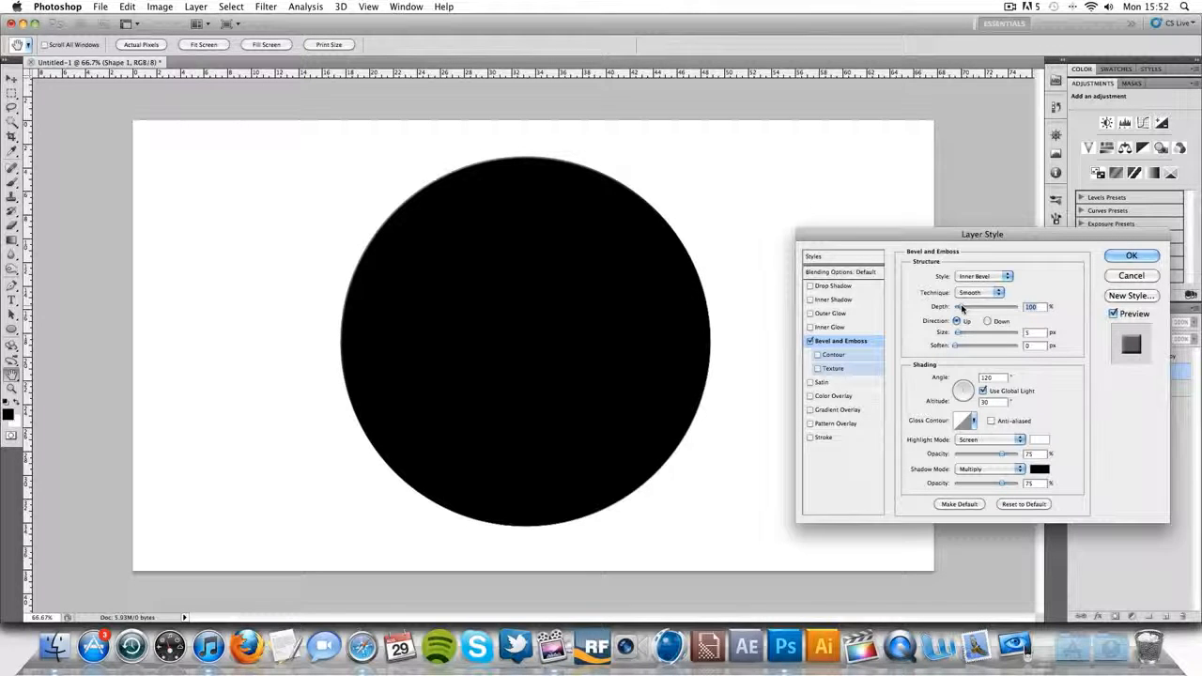
drag(961, 308, 1104, 308)
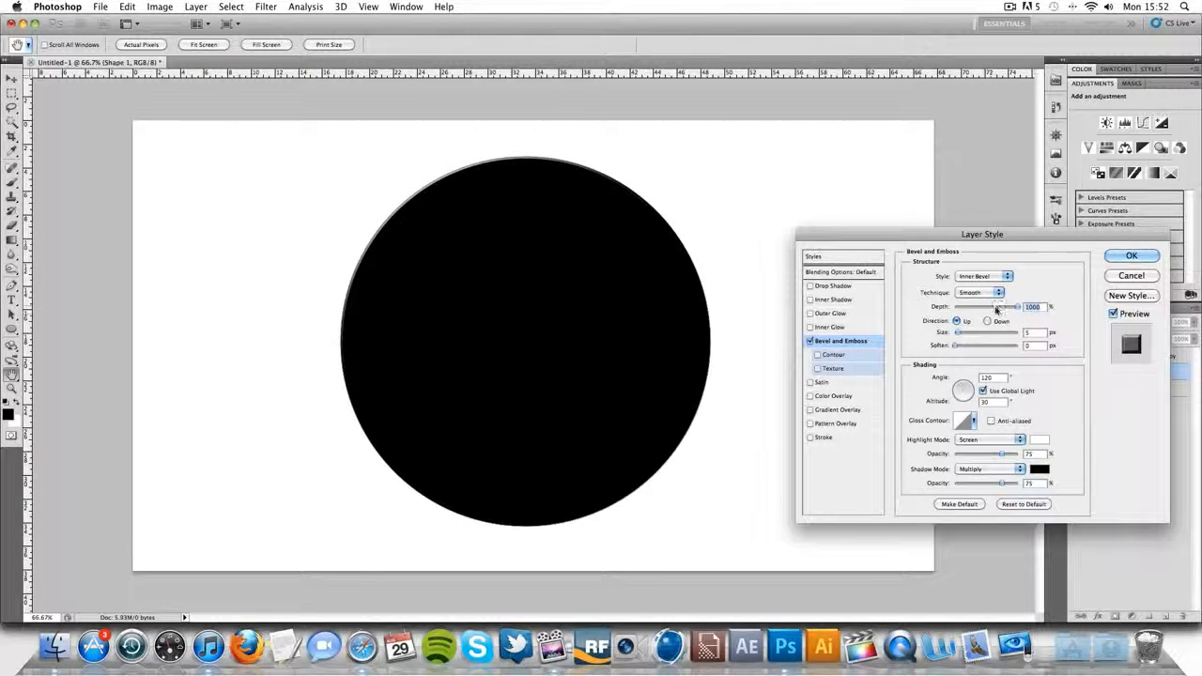
drag(956, 333, 973, 335)
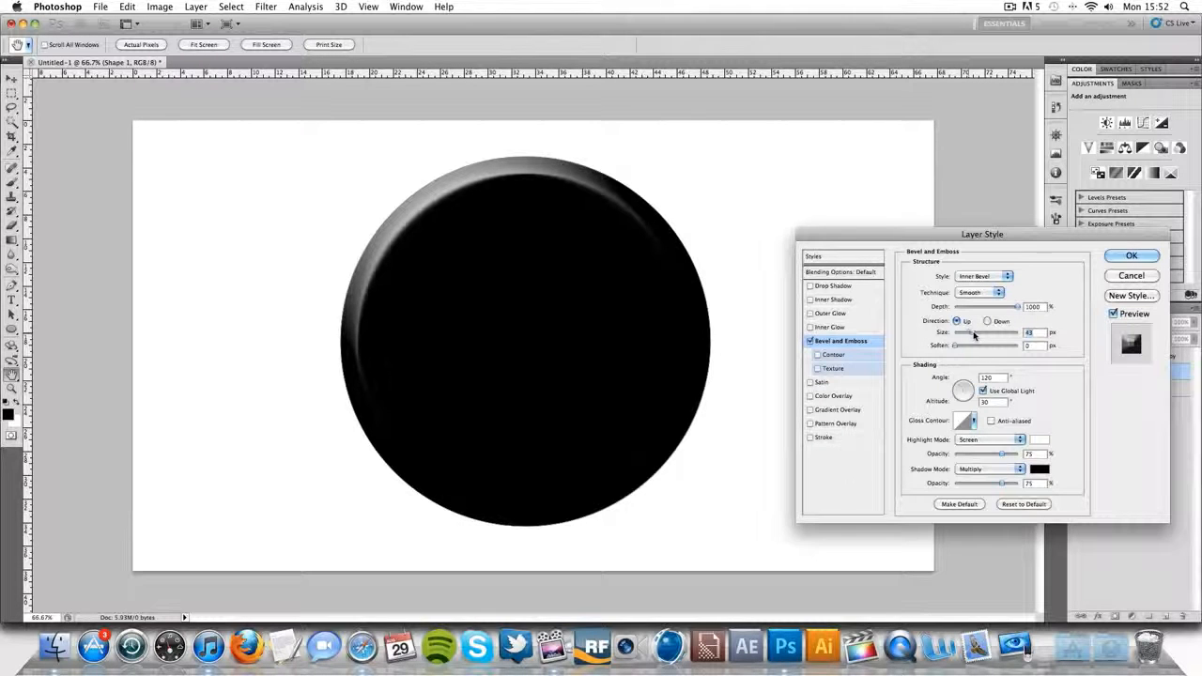
click(1131, 255)
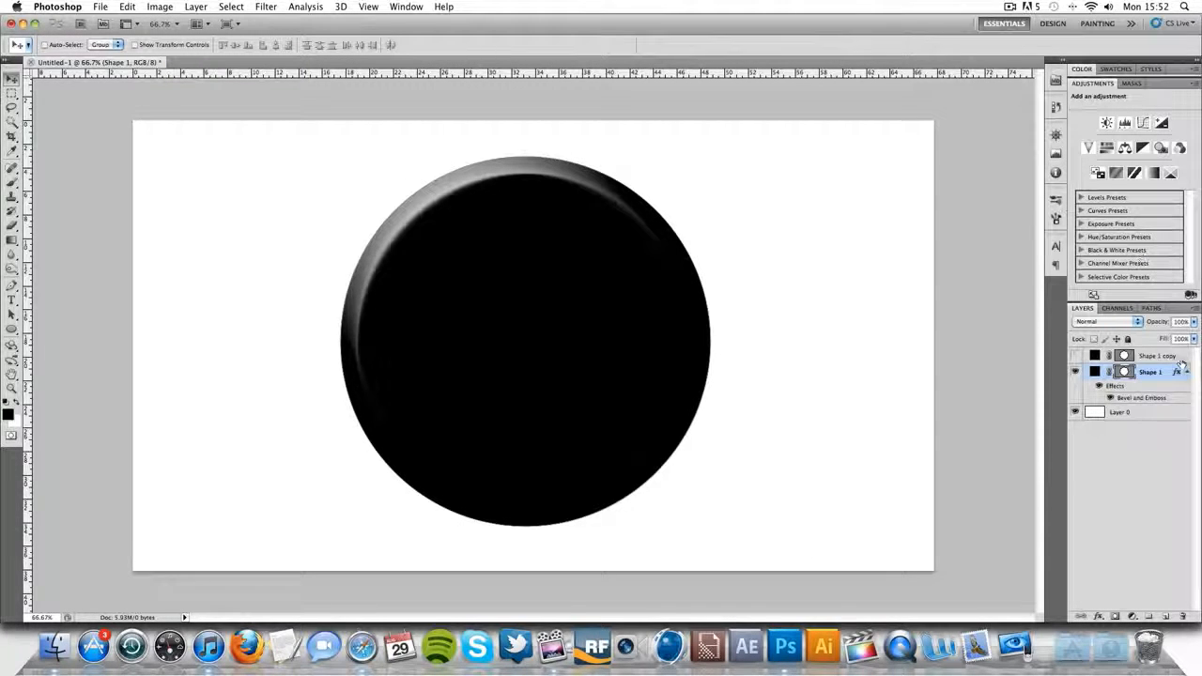
- Show the Shape 1 copy layer and scale its circle proportionally about the centre to 80.54%
click(1186, 371)
click(1075, 355)
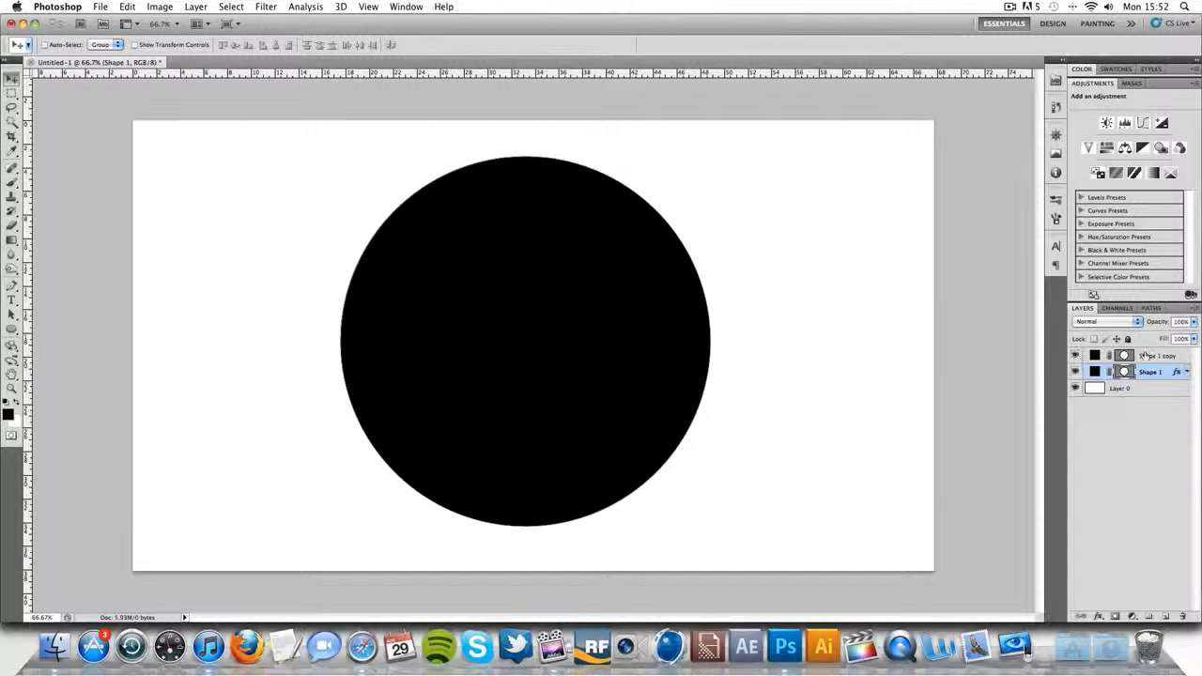
click(1163, 356)
key(ctrl+t)
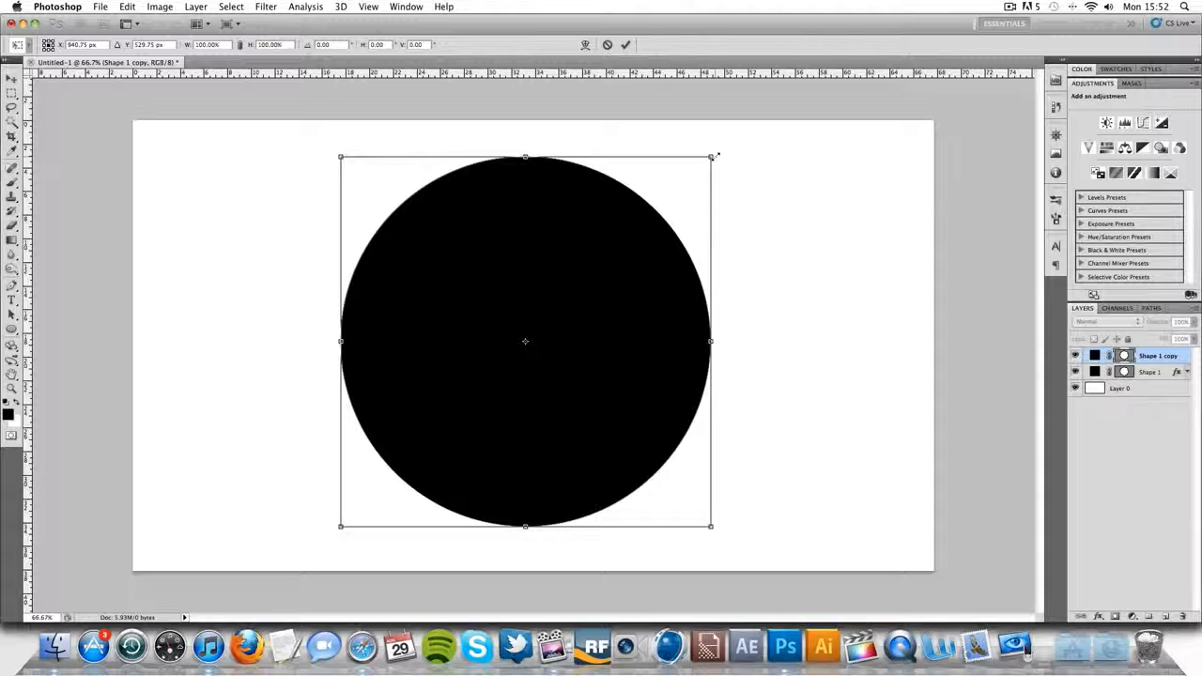
drag(716, 156, 684, 189)
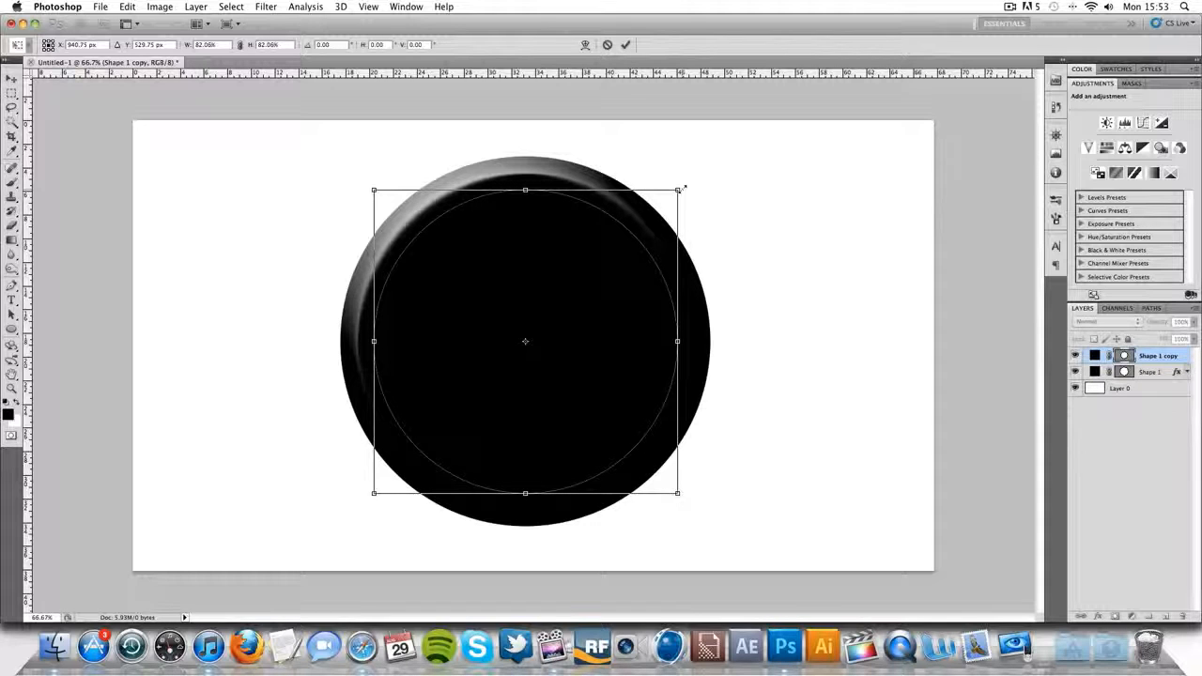
drag(684, 188, 679, 189)
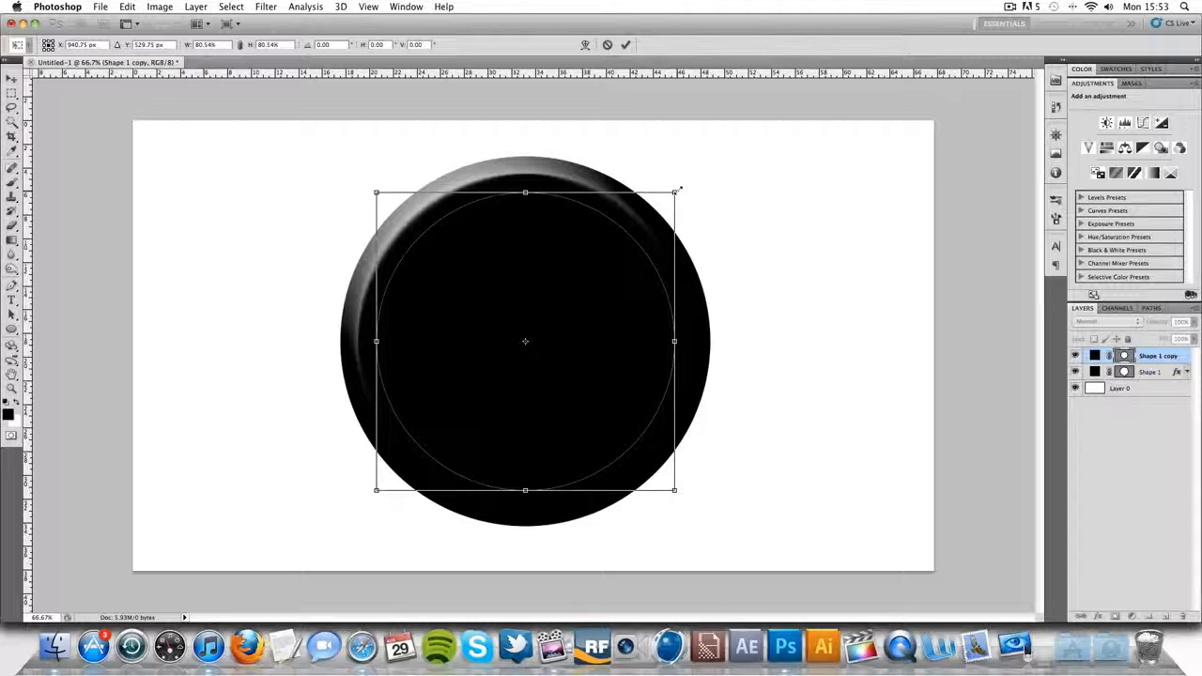
scroll(680, 188, down, 2)
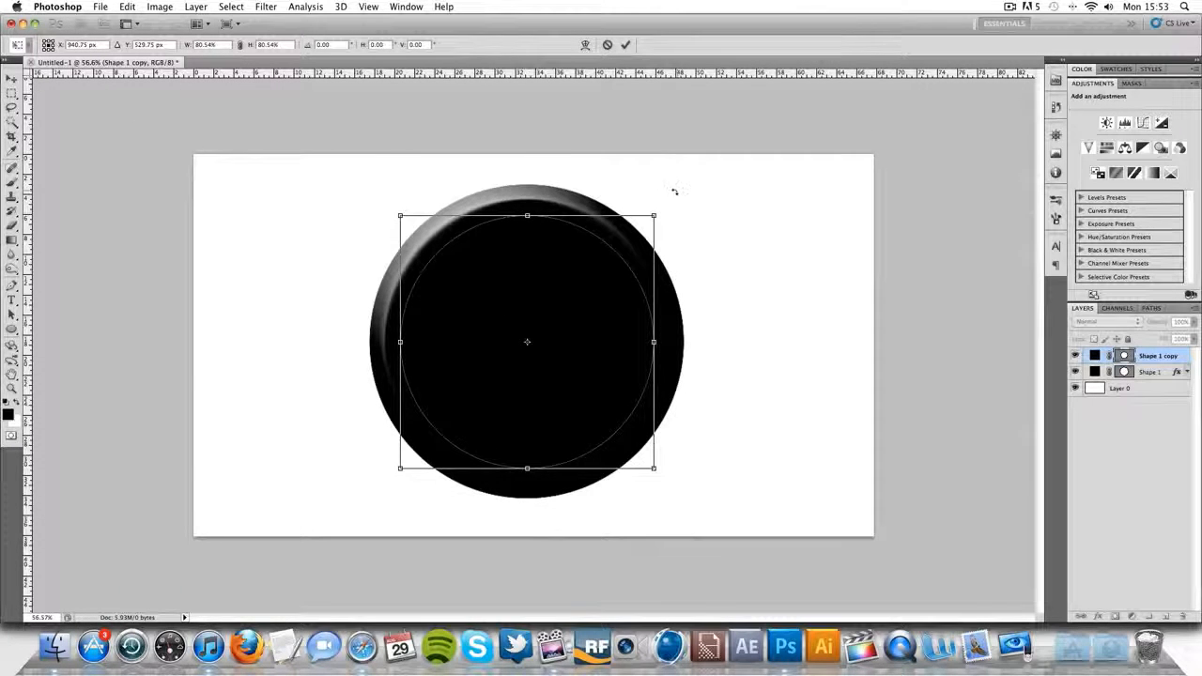
click(624, 44)
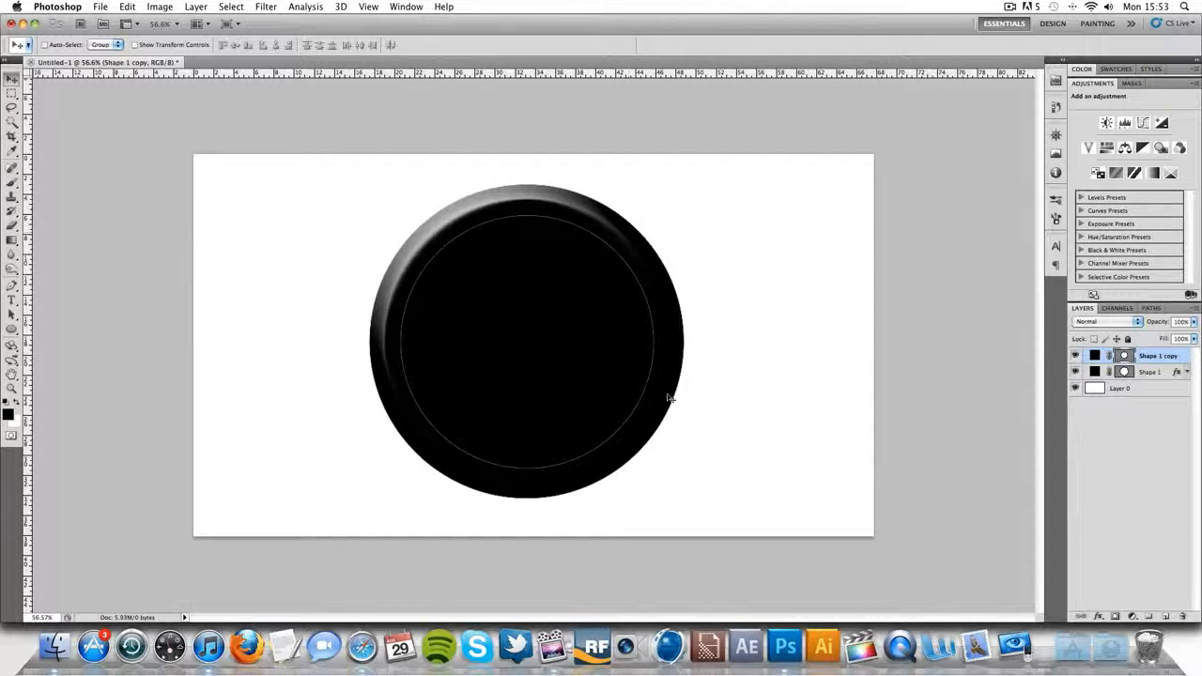
- Switch to Safari to examine the circular badge in the reference logo, and return to Photoshop
click(361, 647)
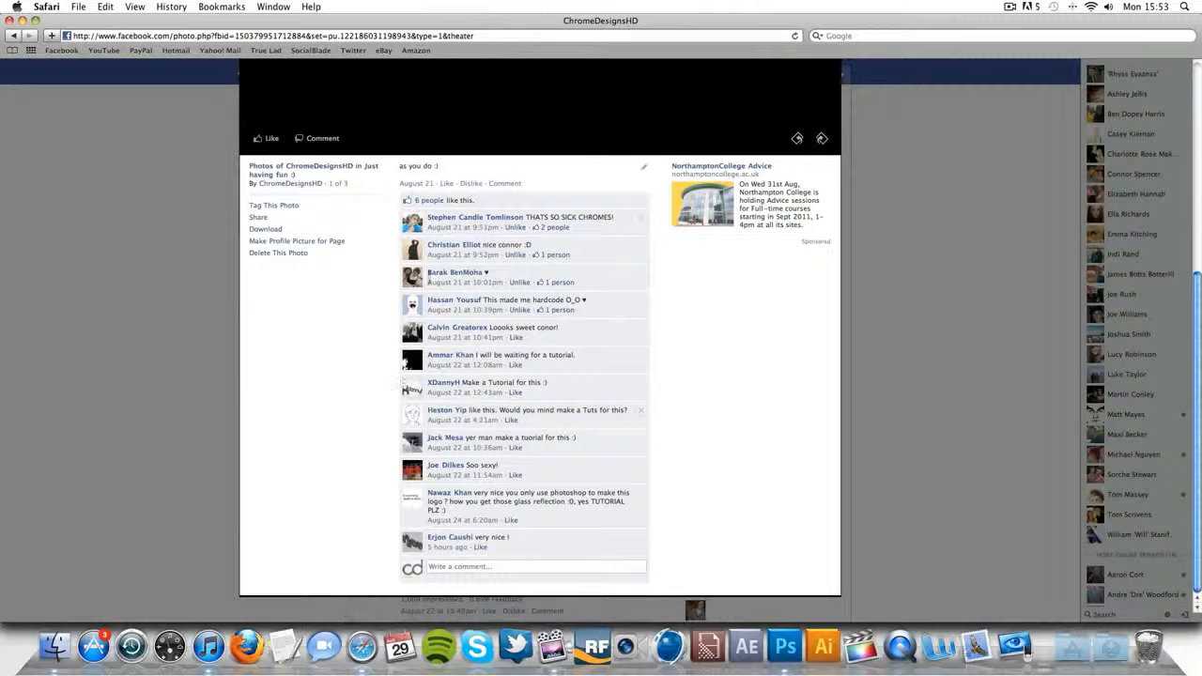
scroll(450, 380, up, 5)
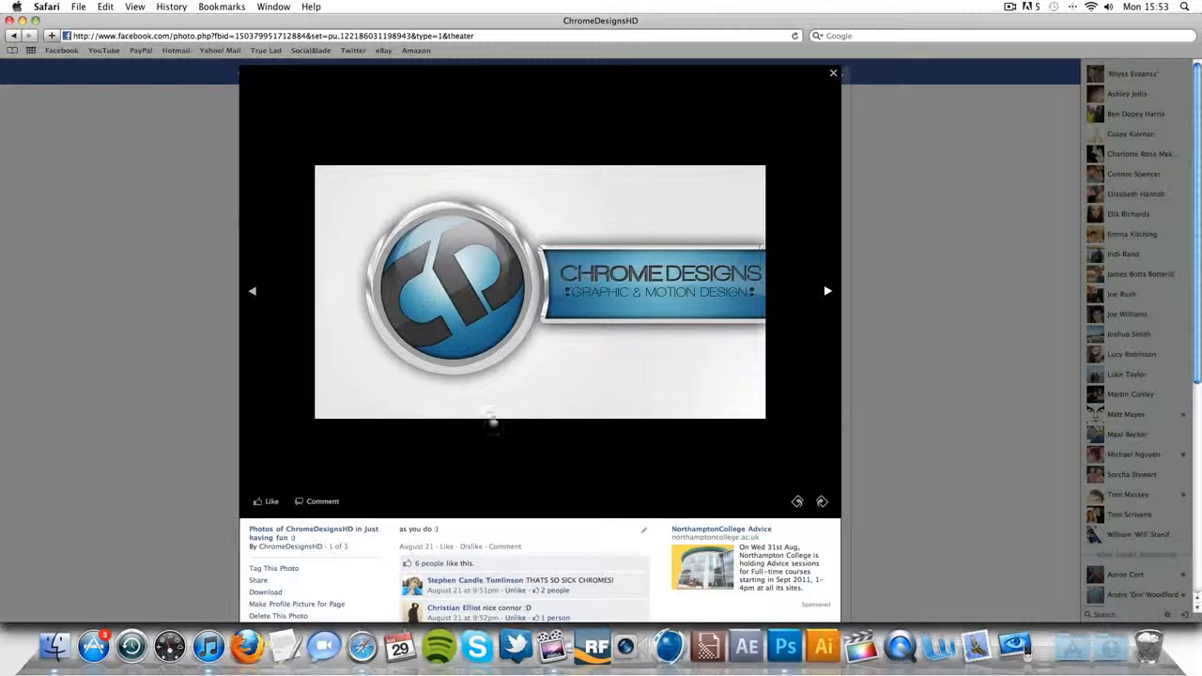
click(786, 648)
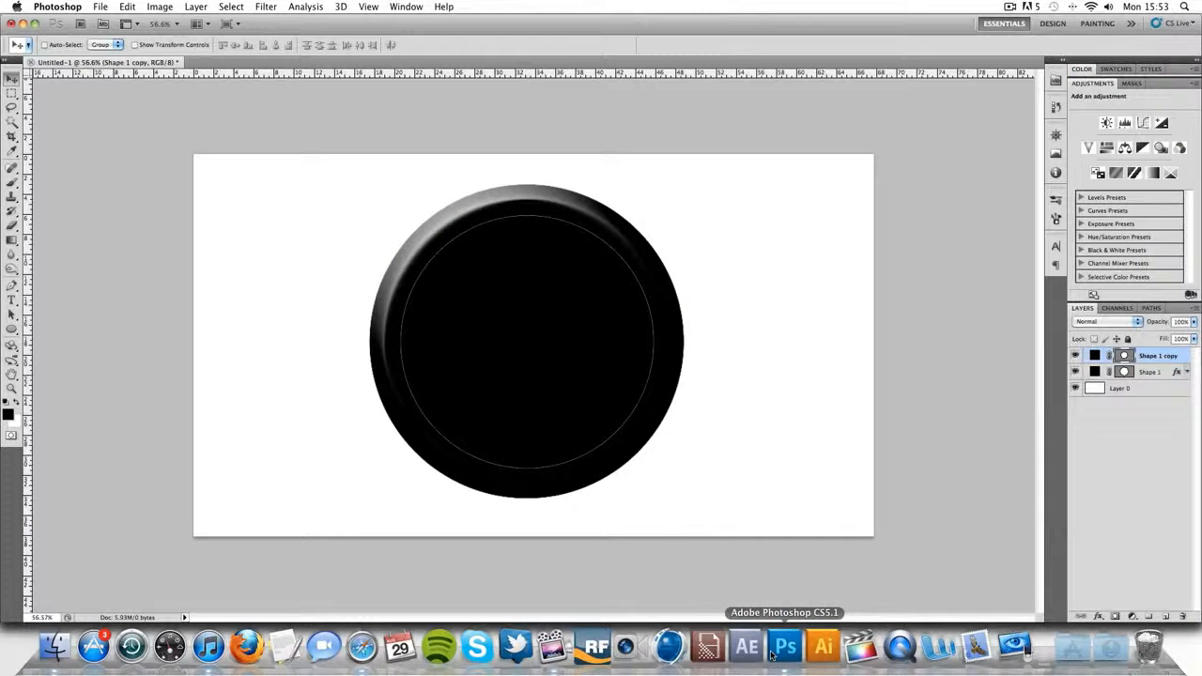
- Add a Gradient Overlay to the Shape 1 copy layer and set its style to Radial
double_click(1182, 360)
click(820, 411)
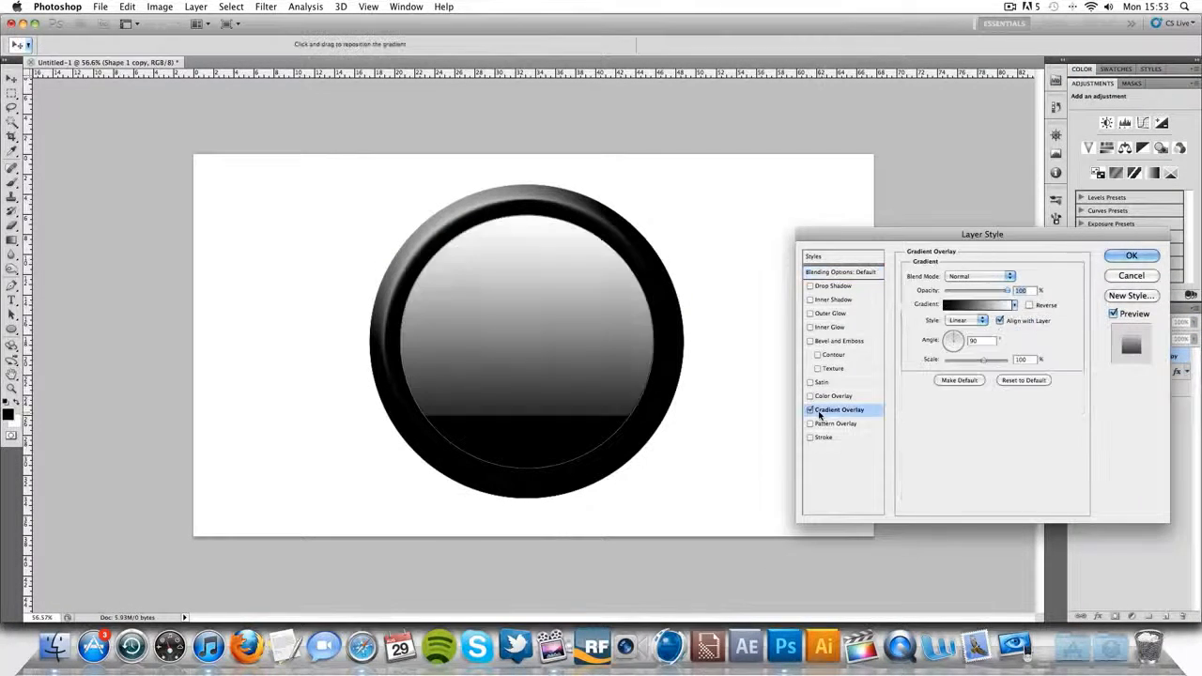
click(965, 320)
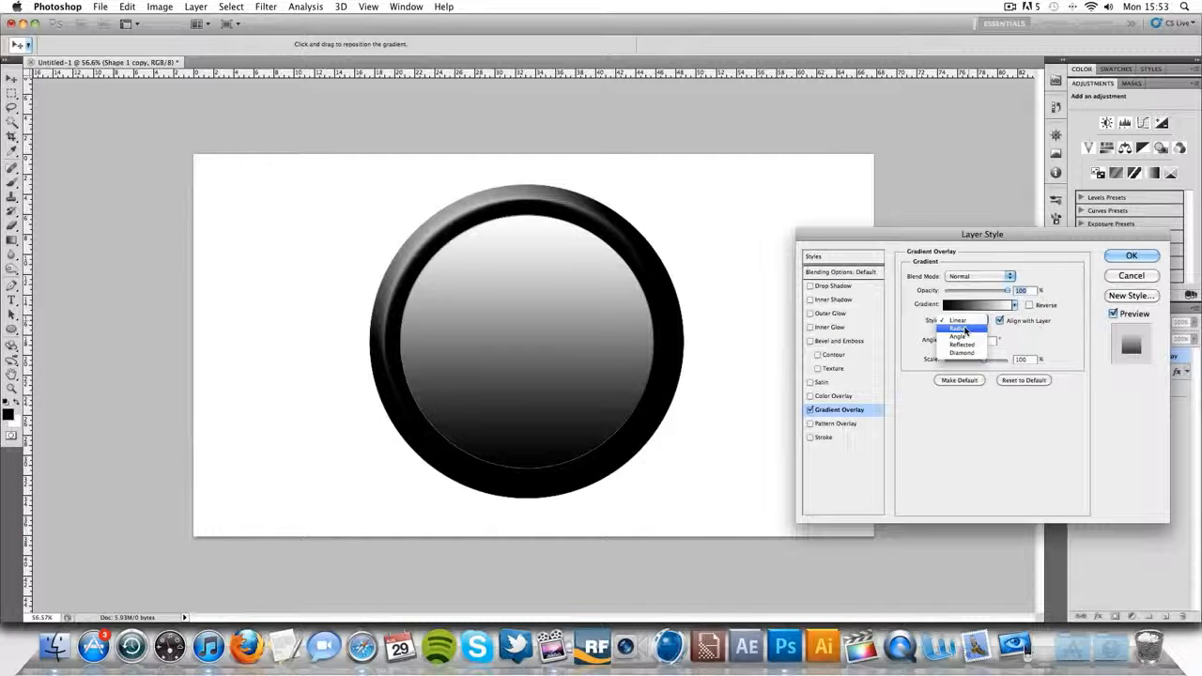
click(965, 329)
- Change the gradient's black starting stop at location 0% to a bright blue
click(978, 304)
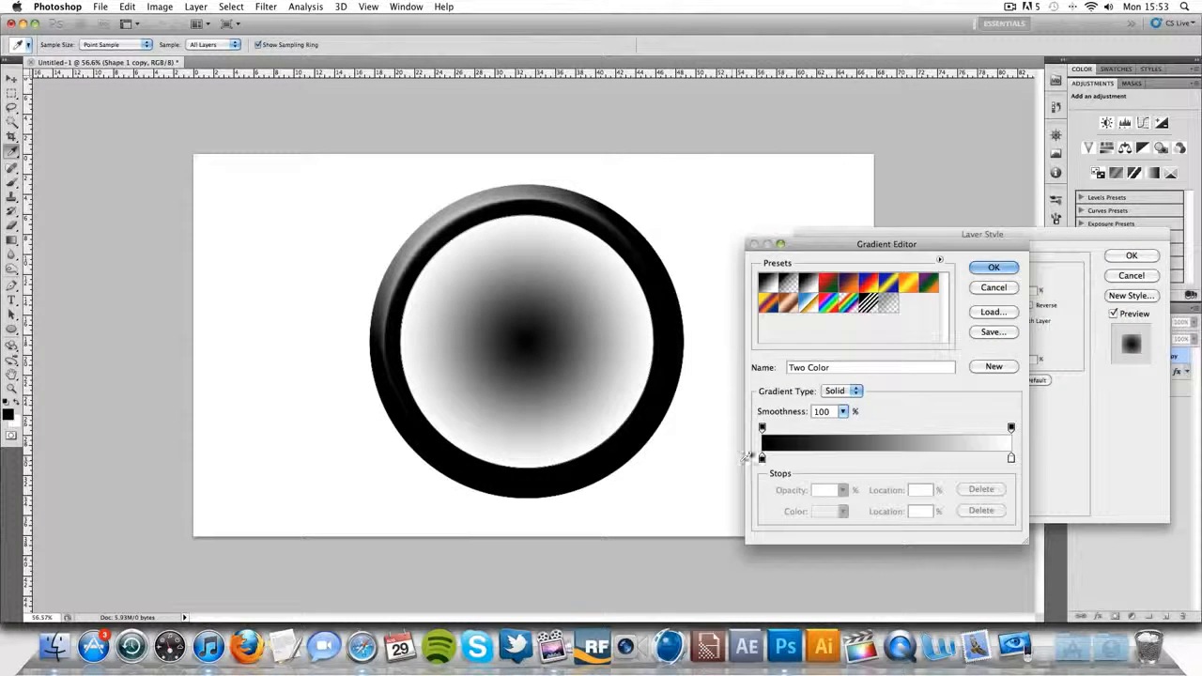
double_click(761, 458)
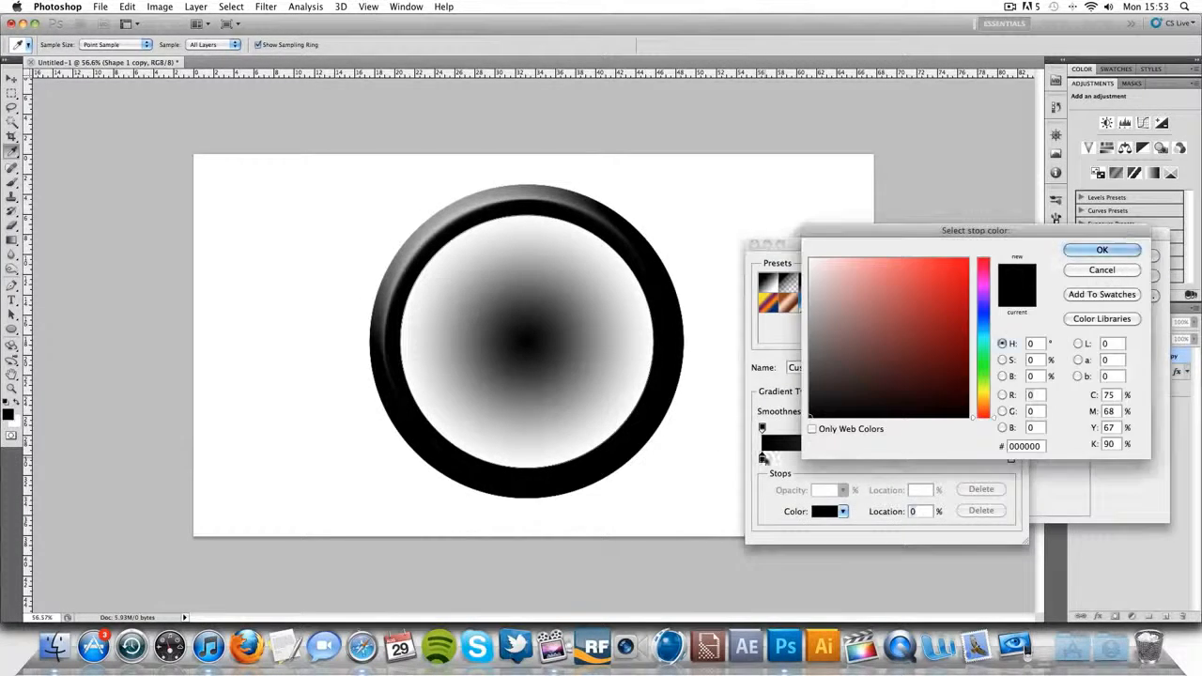
click(983, 337)
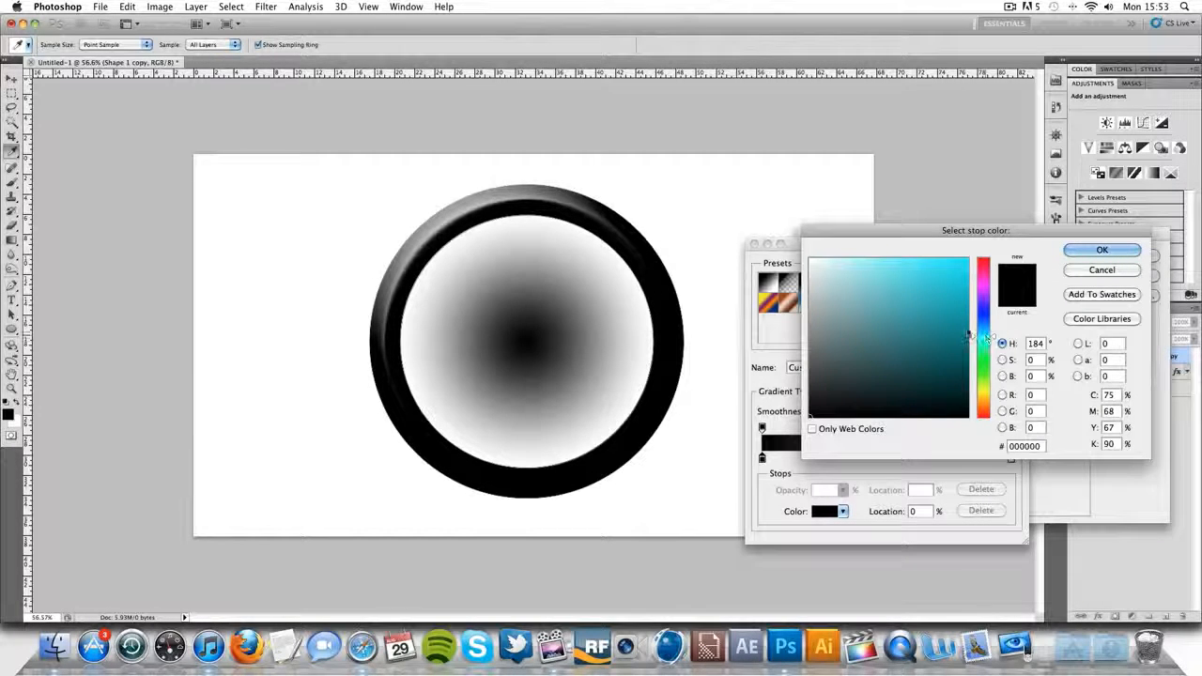
drag(968, 334, 956, 244)
drag(983, 337, 983, 328)
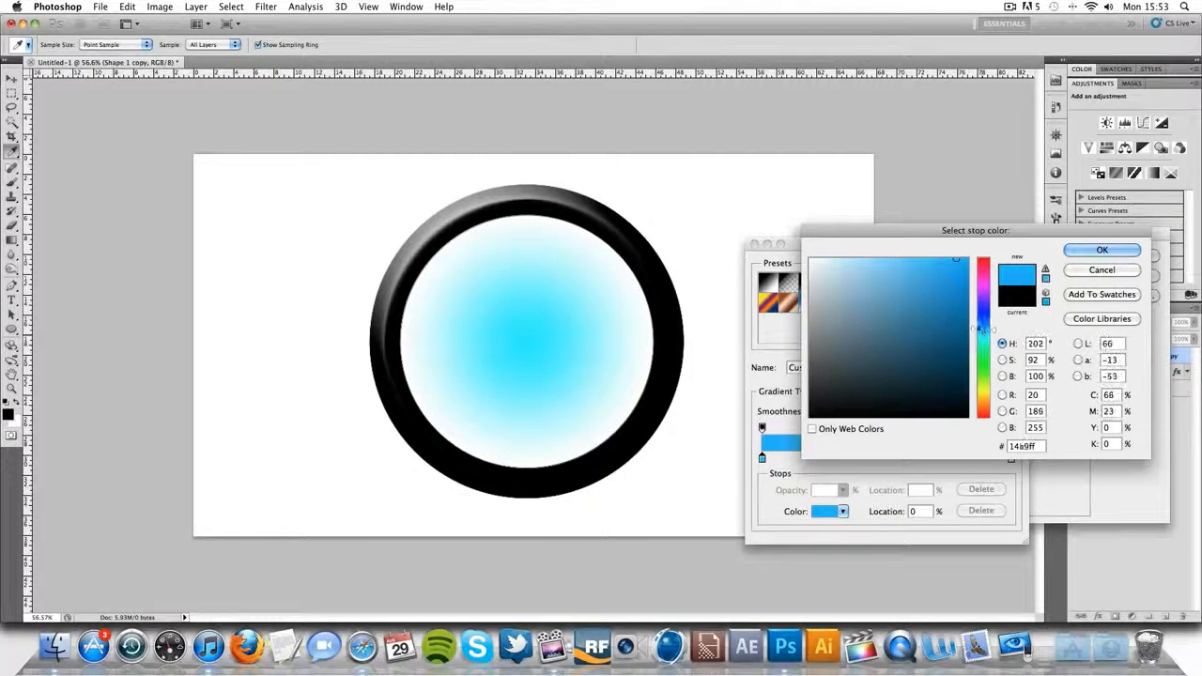
click(1101, 250)
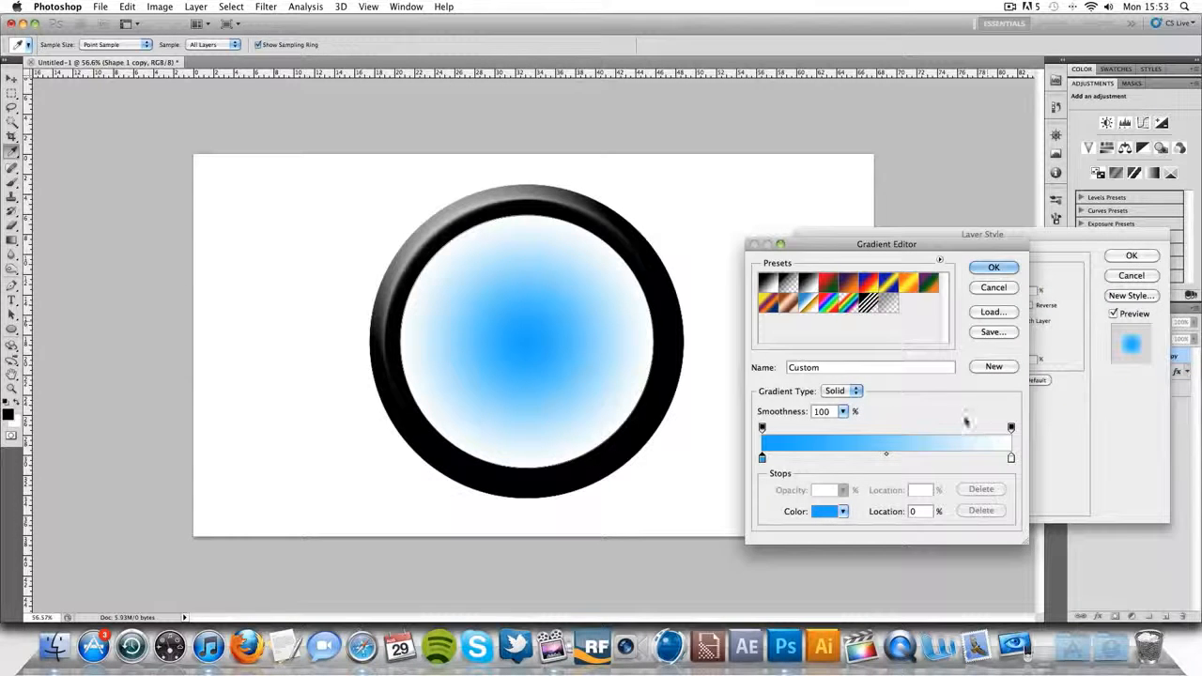
- Change the gradient's white end stop at location 100% to a dark blue and accept the edited gradient
click(1011, 458)
double_click(1011, 458)
click(983, 329)
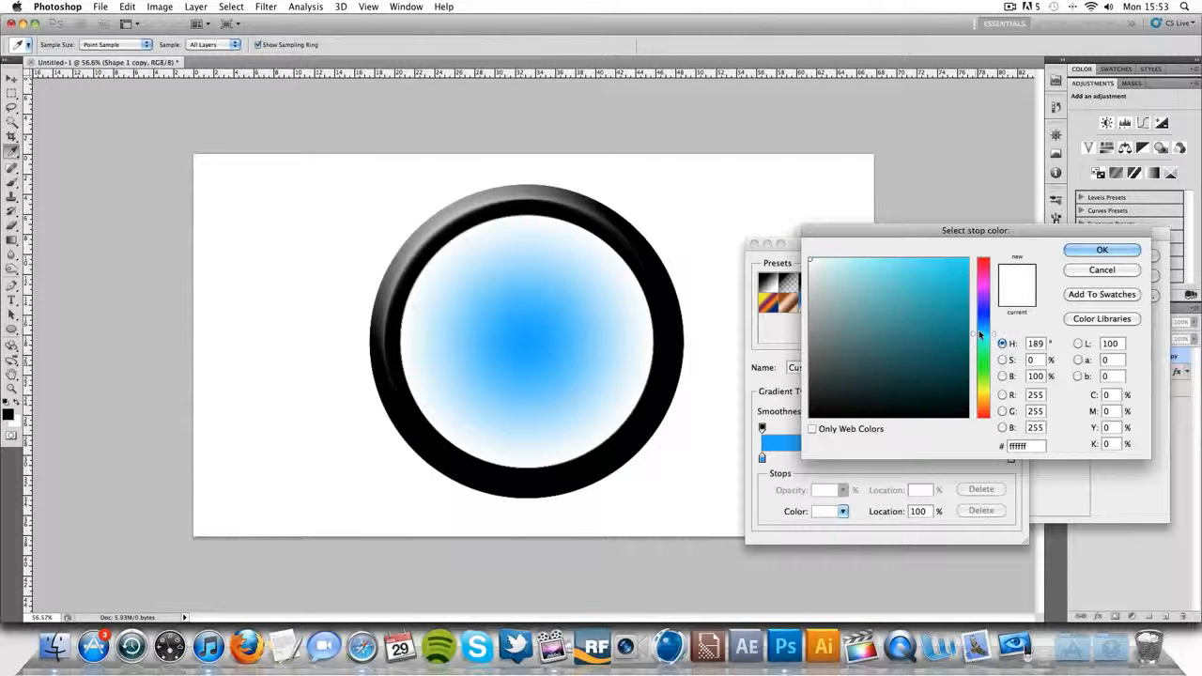
click(940, 327)
drag(945, 325, 942, 331)
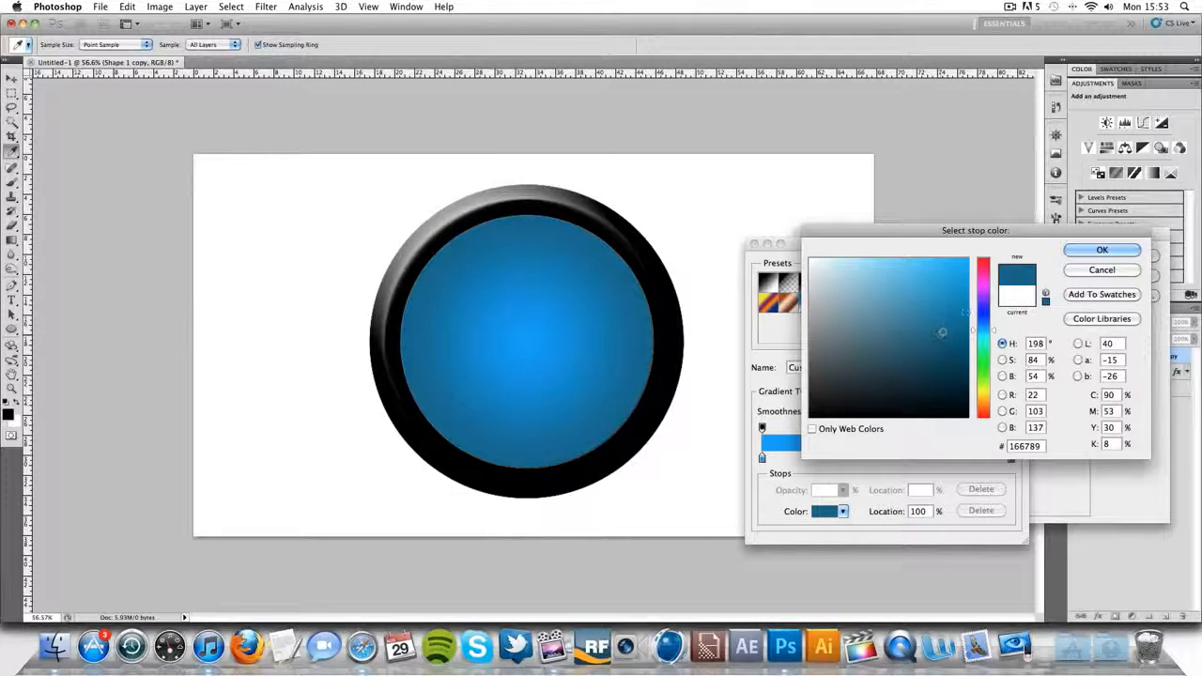
click(1101, 250)
click(990, 266)
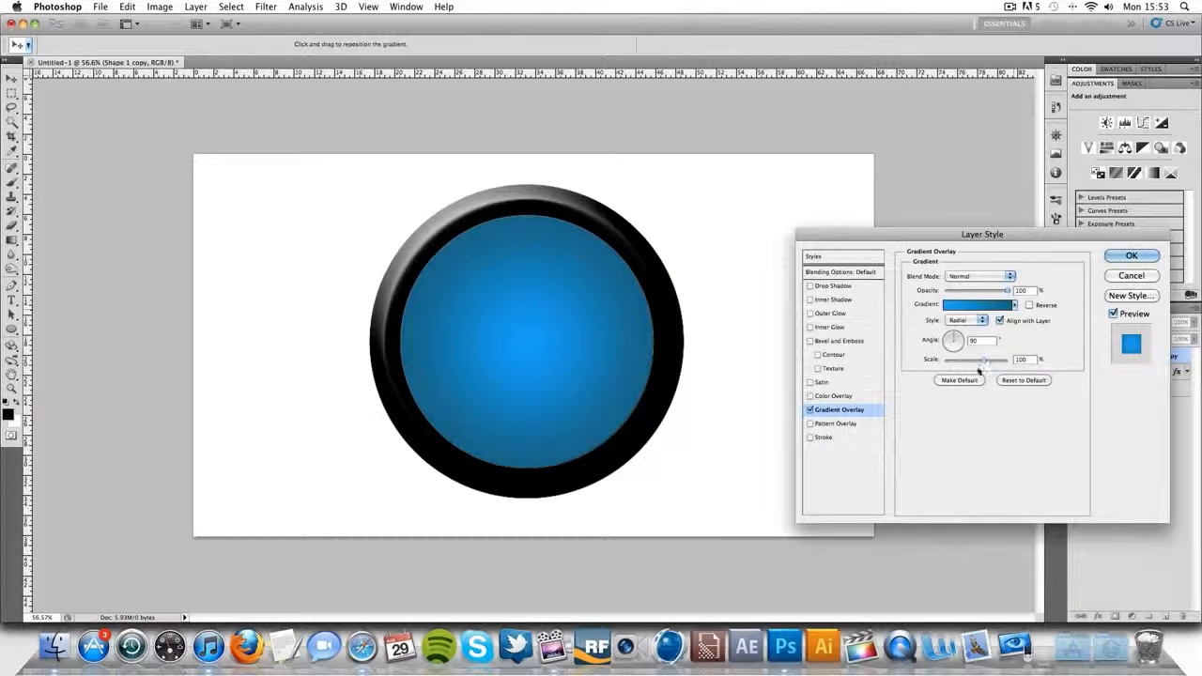
- Set the Gradient Overlay's angle to 0°, apply the layer style, and collapse the Shape 1 copy layer's effects list
drag(982, 341, 916, 351)
text(0)
click(1115, 260)
click(1169, 416)
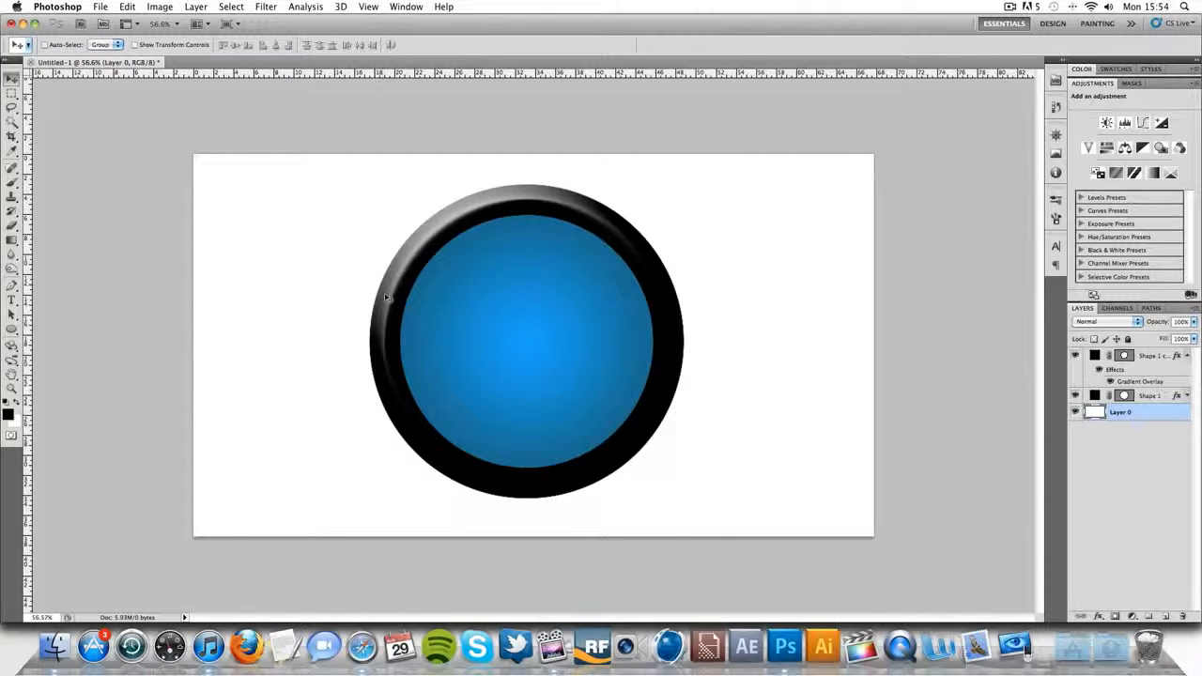
click(1188, 357)
- Add a Color Overlay in white (#ffffff) to the Shape 1 layer
double_click(1169, 370)
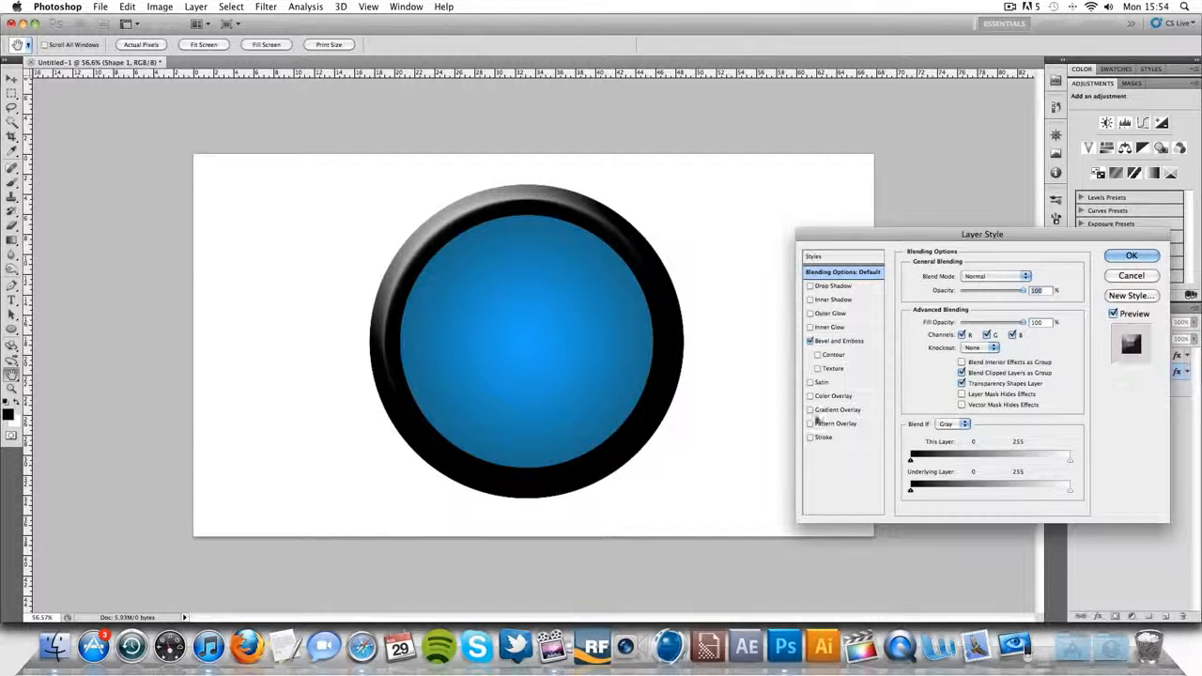
click(833, 396)
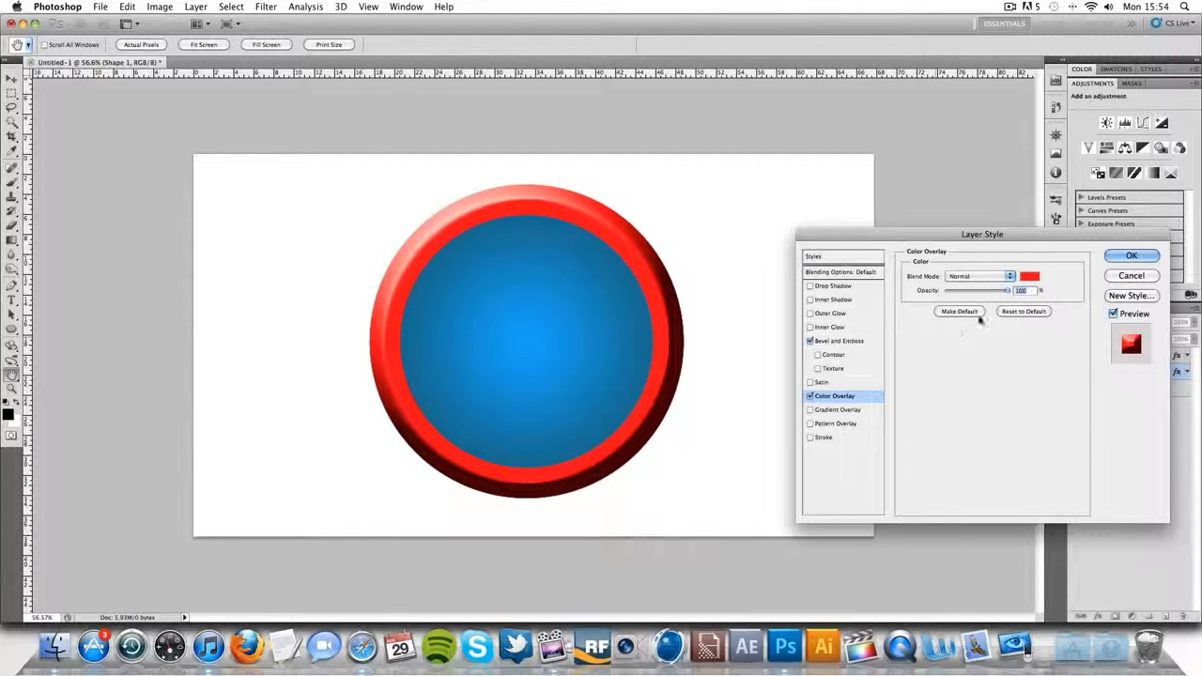
click(1029, 275)
click(810, 260)
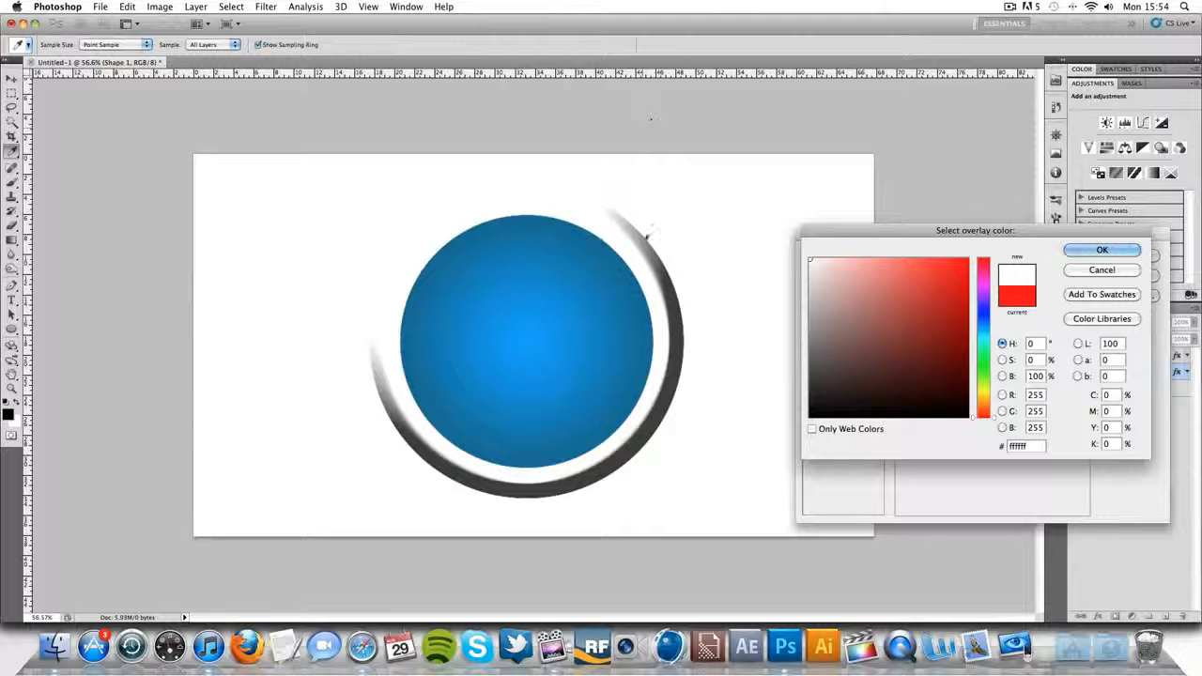
click(1101, 250)
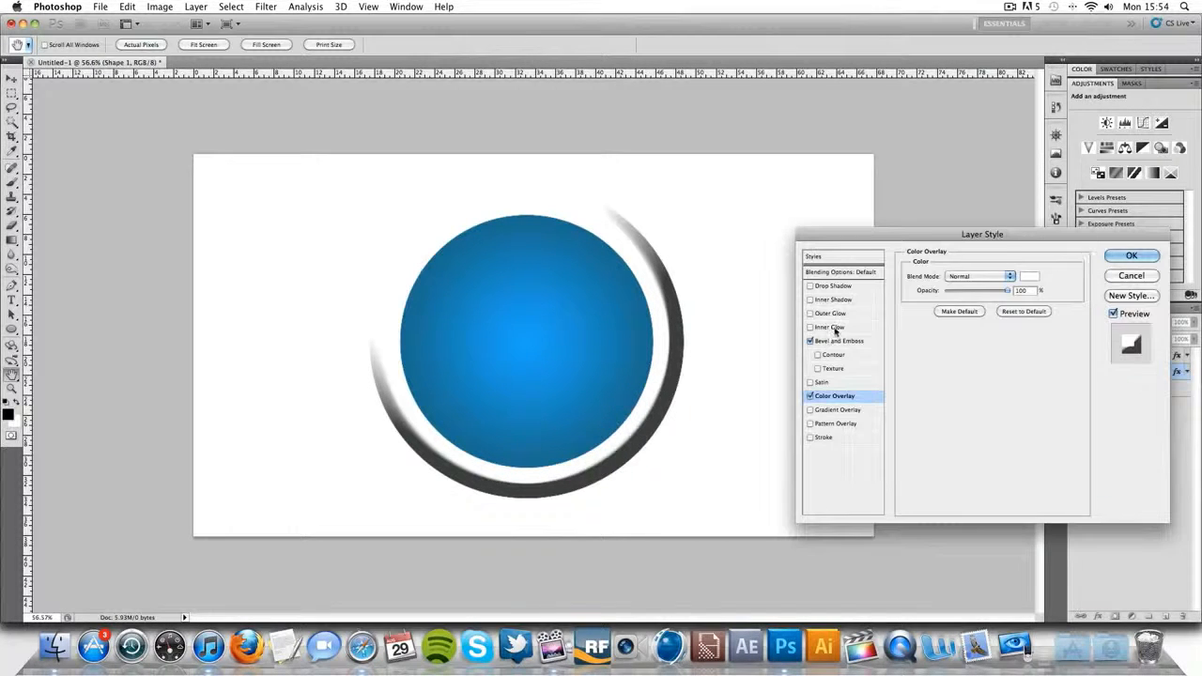
- Add an Outer Glow to Shape 1 with Normal blend mode, black colour and a size of about 27 px
click(829, 312)
click(973, 276)
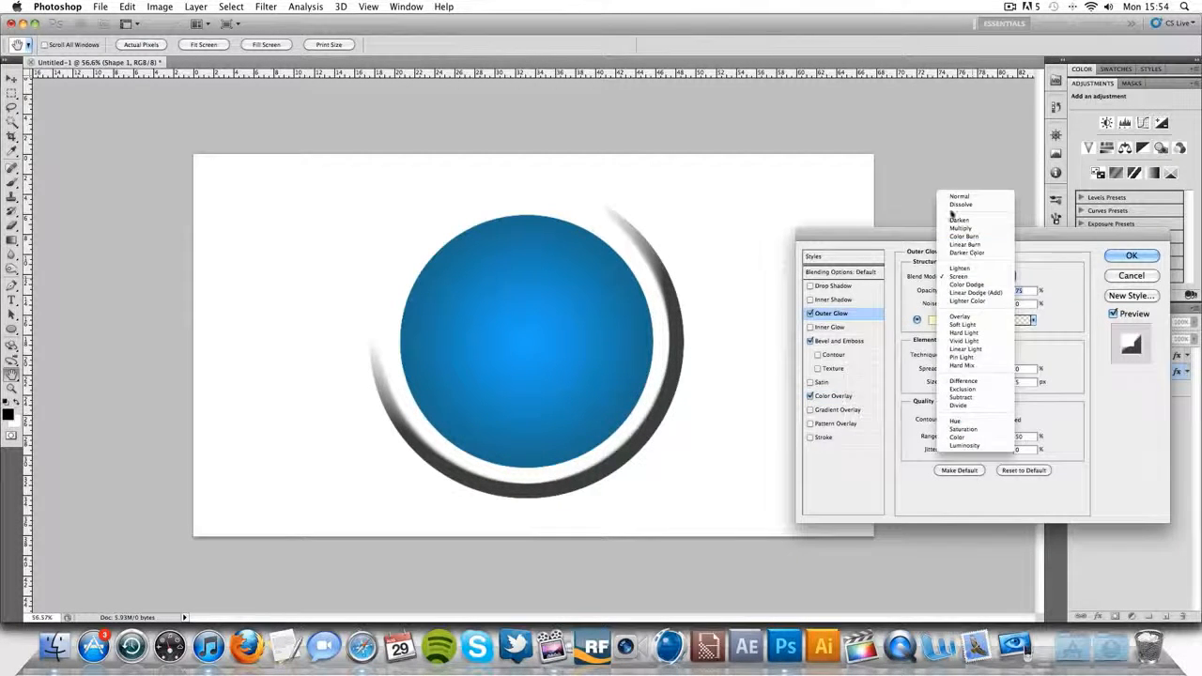
click(976, 199)
click(932, 320)
drag(847, 263, 828, 430)
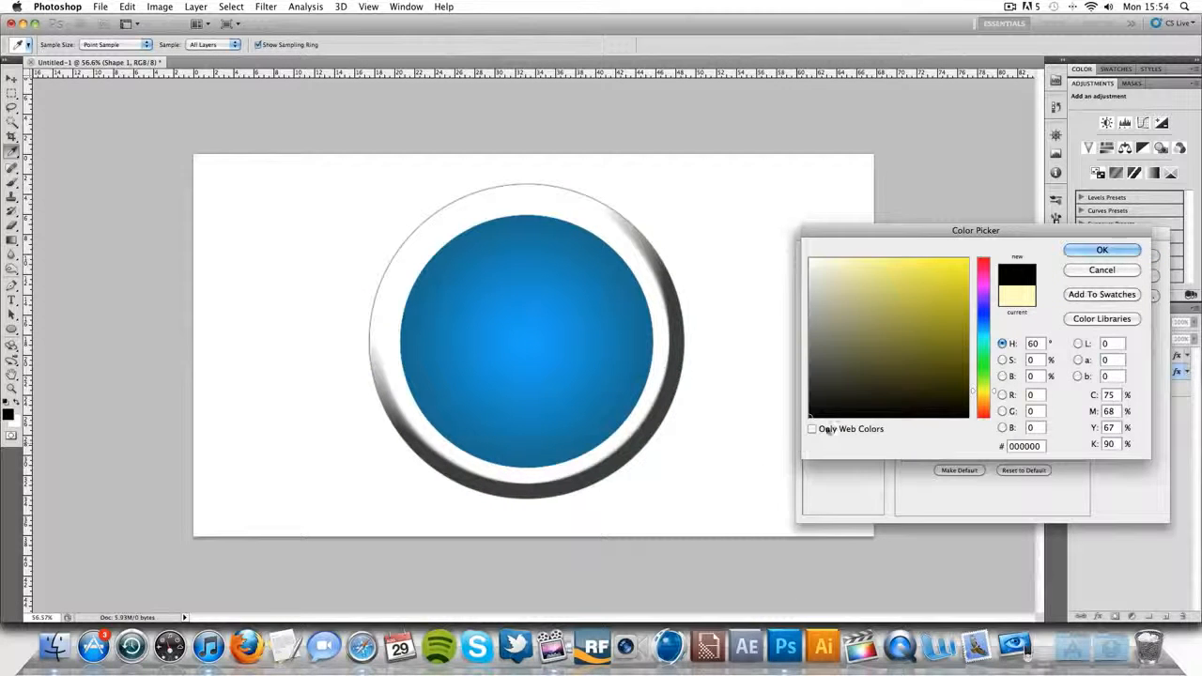
click(1075, 253)
drag(949, 381, 954, 383)
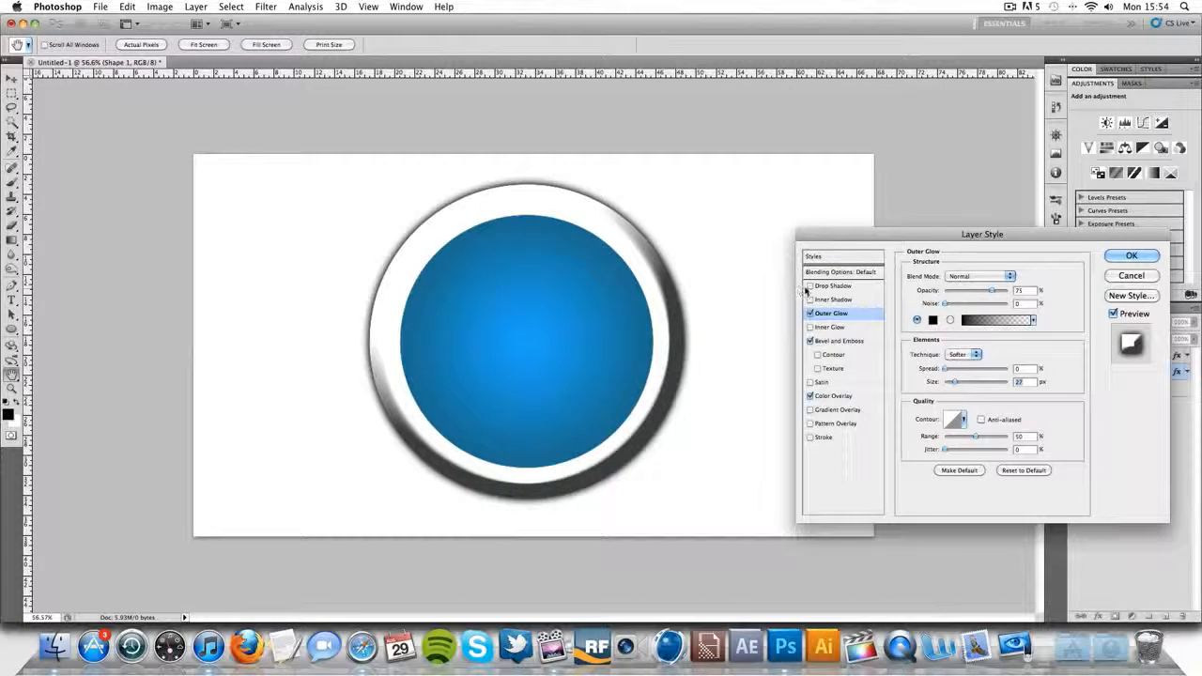
- Add a Drop Shadow to Shape 1 with distance 2 px, size 79 px and opacity 50%
click(830, 286)
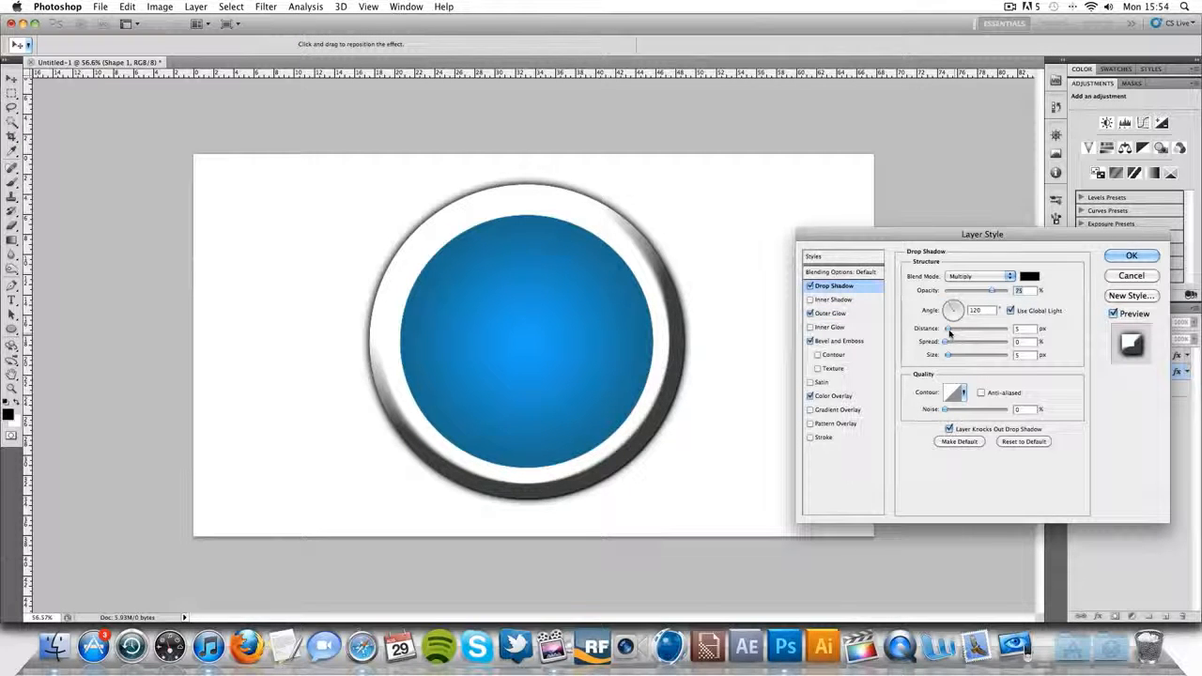
drag(950, 332, 968, 358)
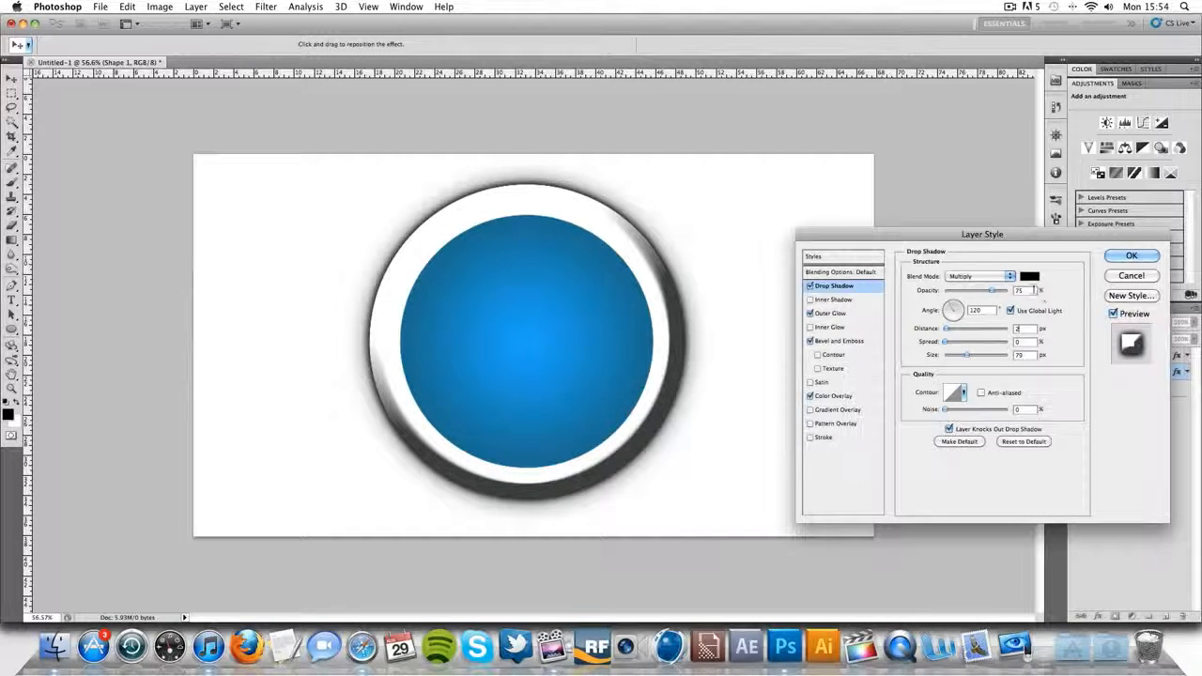
click(994, 291)
text(50)
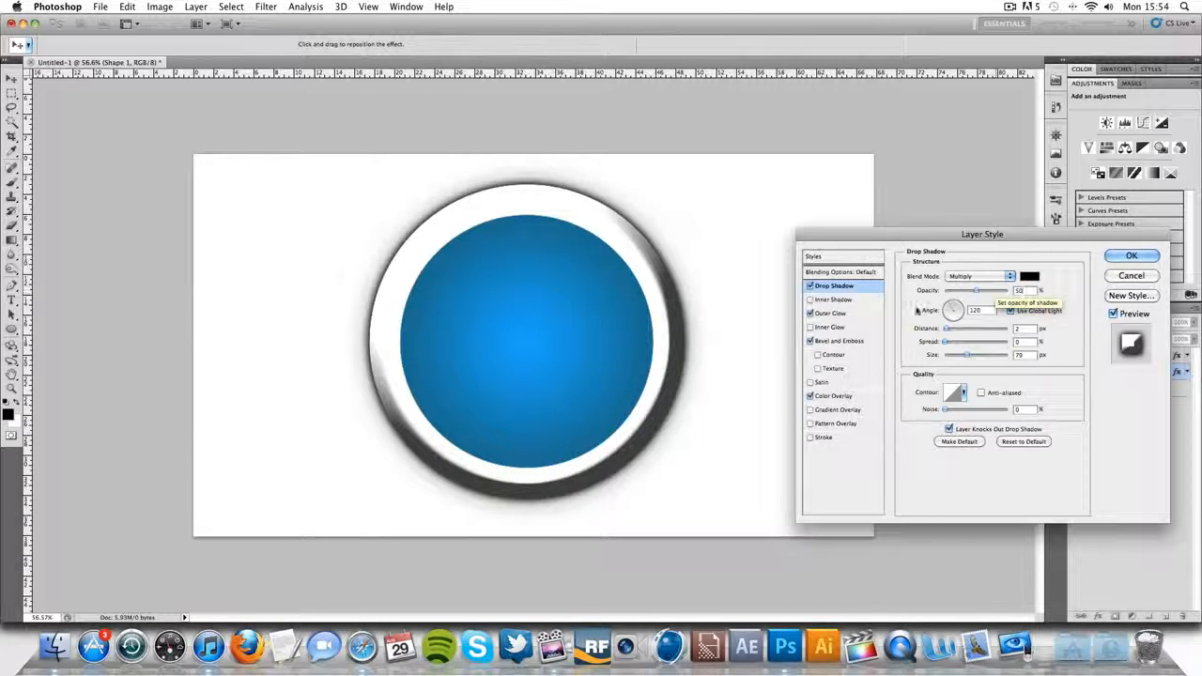
- Change the gloss contour of Shape 1's Bevel and Emboss to the double-peaked Ring - Double preset
click(845, 341)
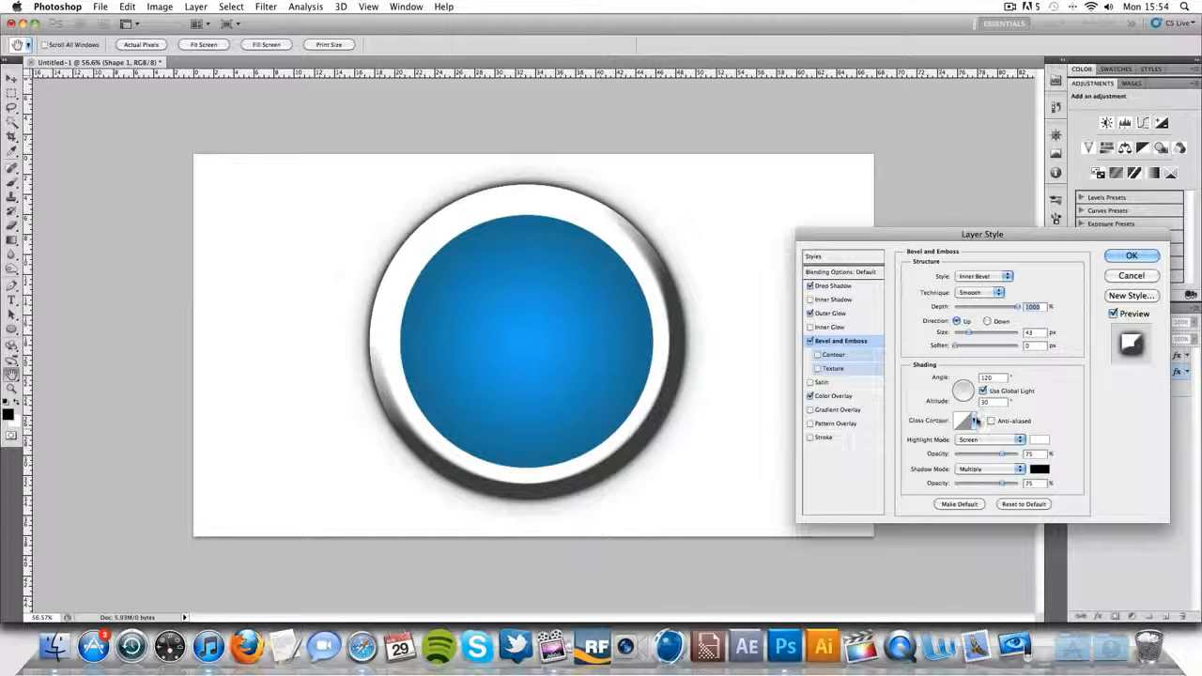
click(974, 421)
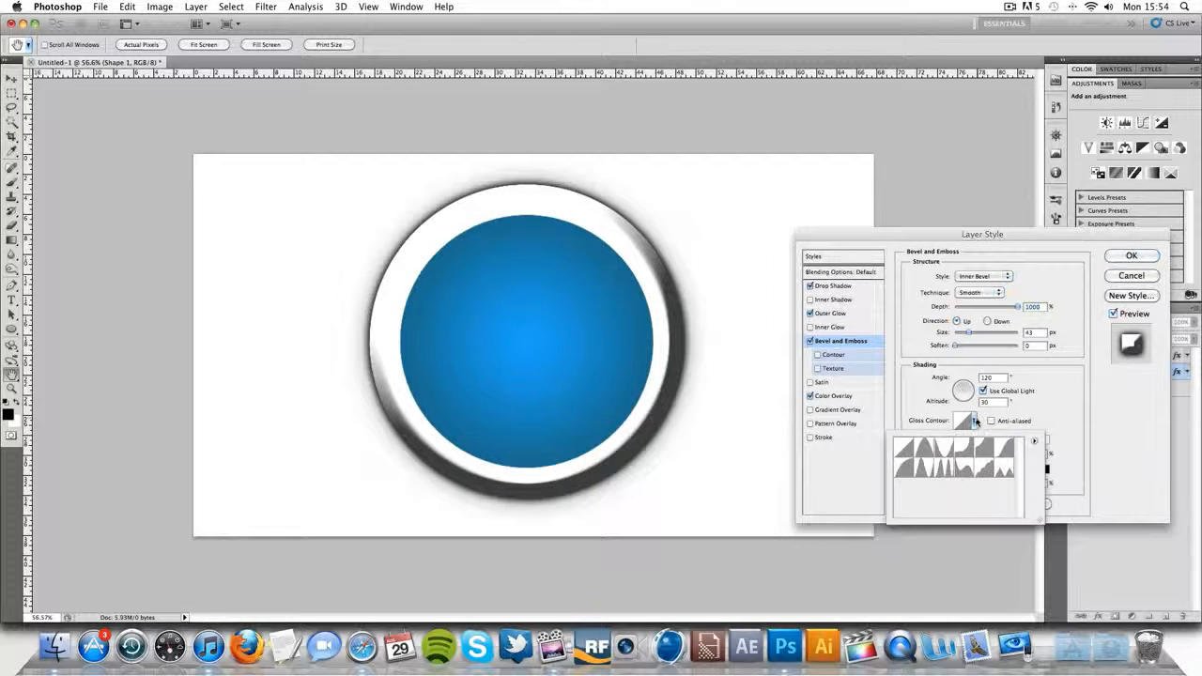
click(944, 471)
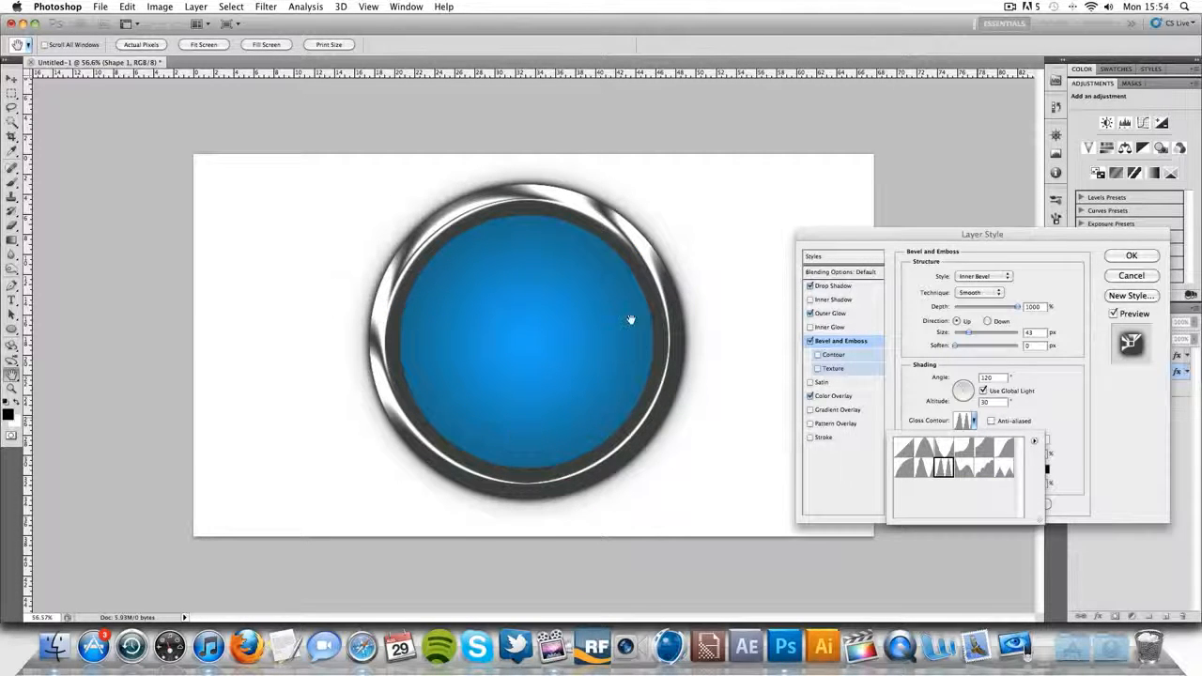
click(1134, 399)
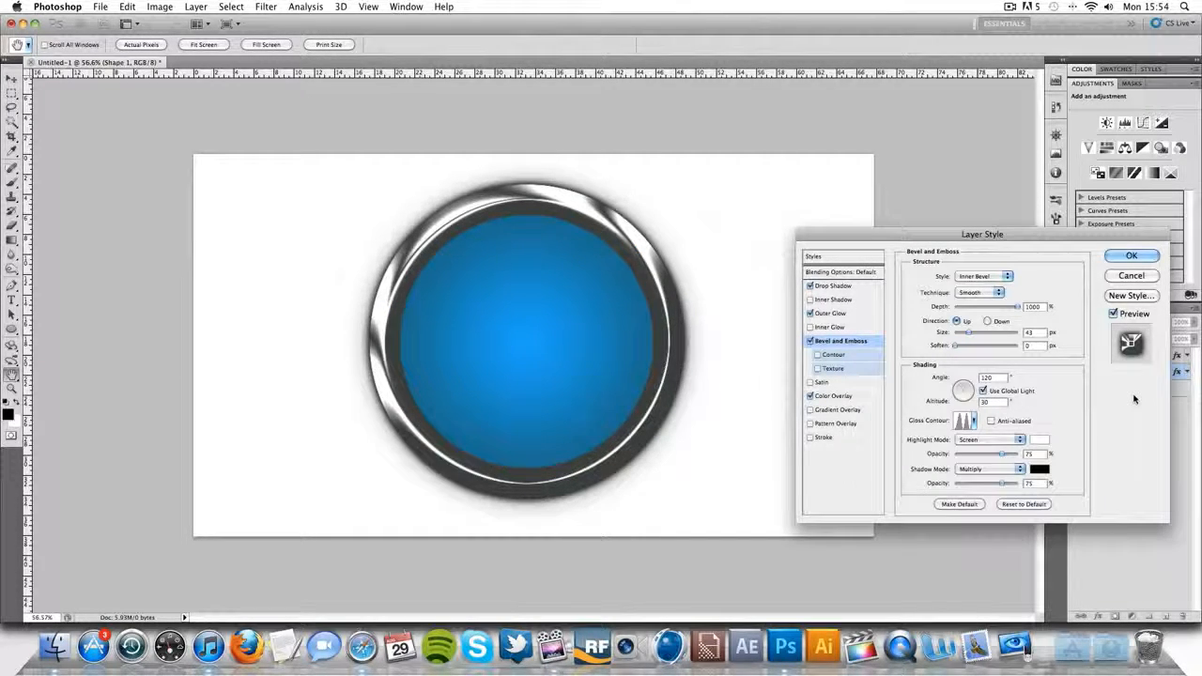
- Set both the highlight mode and the shadow mode of the bevel to Normal
click(984, 439)
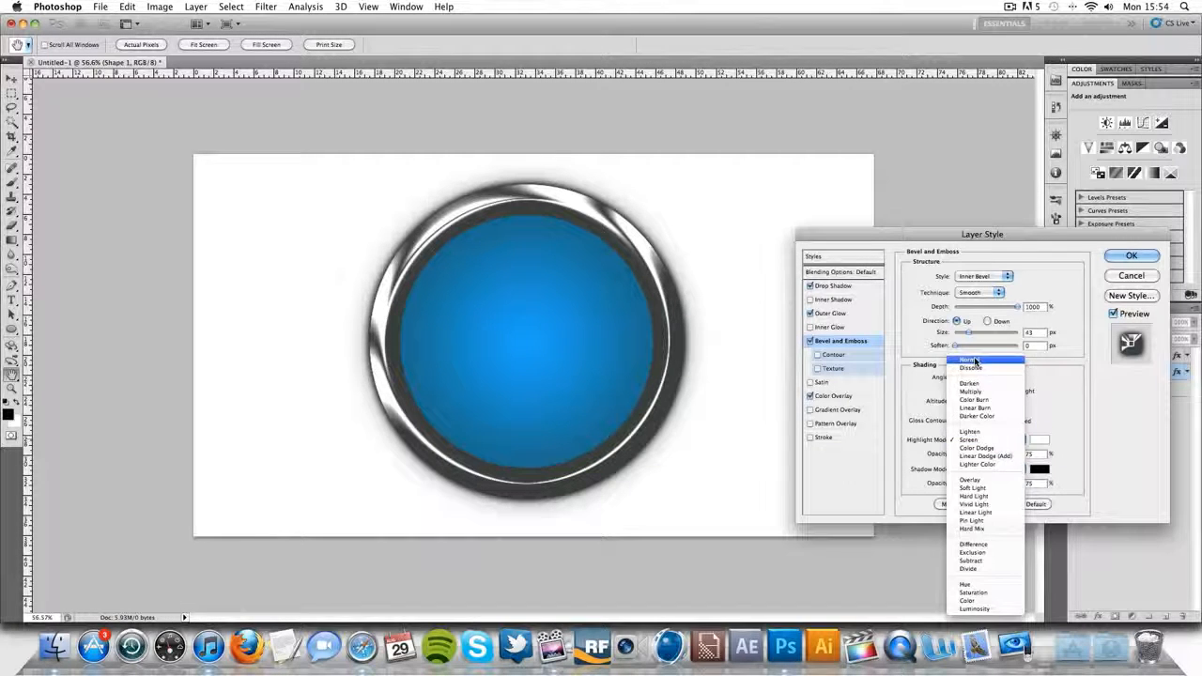
click(974, 360)
click(972, 440)
click(972, 441)
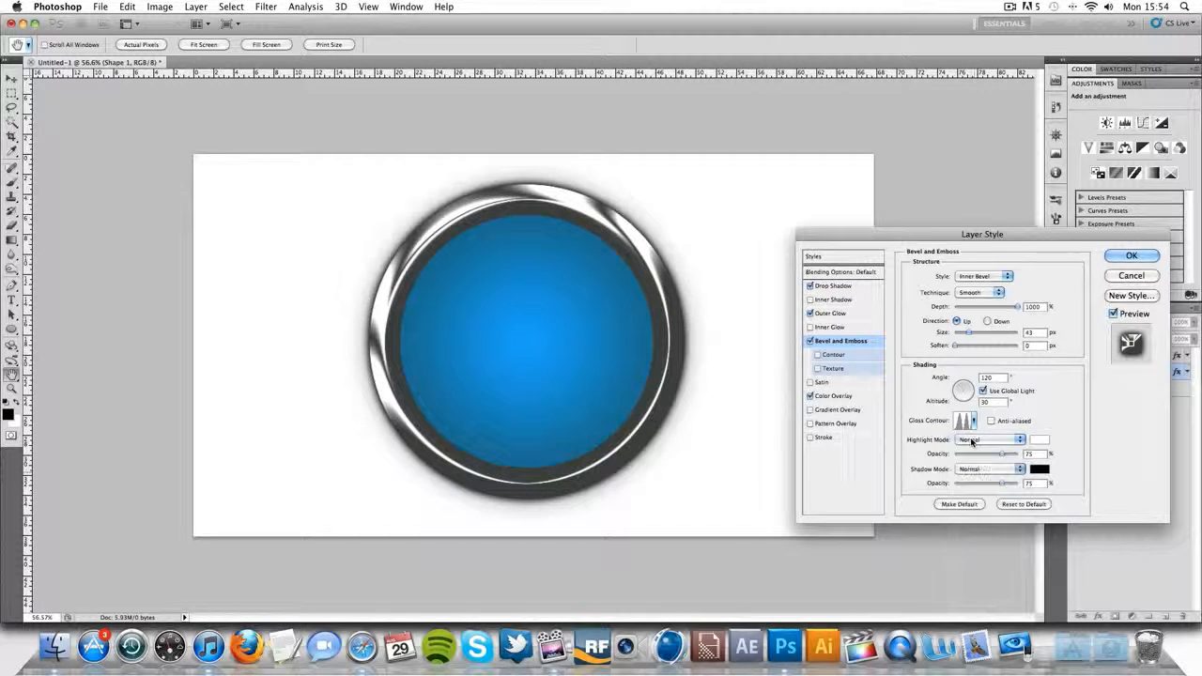
- Set the bevel's highlight colour to mid gray #868686 and its shadow colour to light gray #d3d3d3
click(1038, 439)
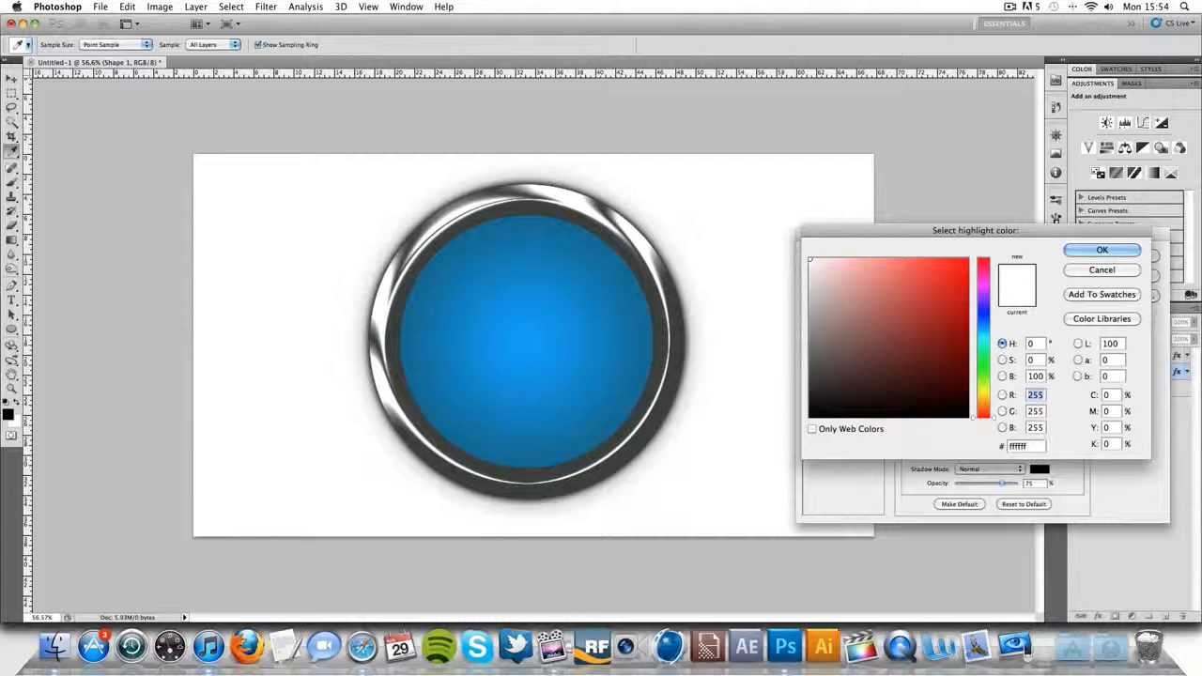
mouse_move(867, 321)
mouse_down()
mouse_move(773, 344)
mouse_move(749, 365)
mouse_move(748, 330)
mouse_move(785, 322)
mouse_up()
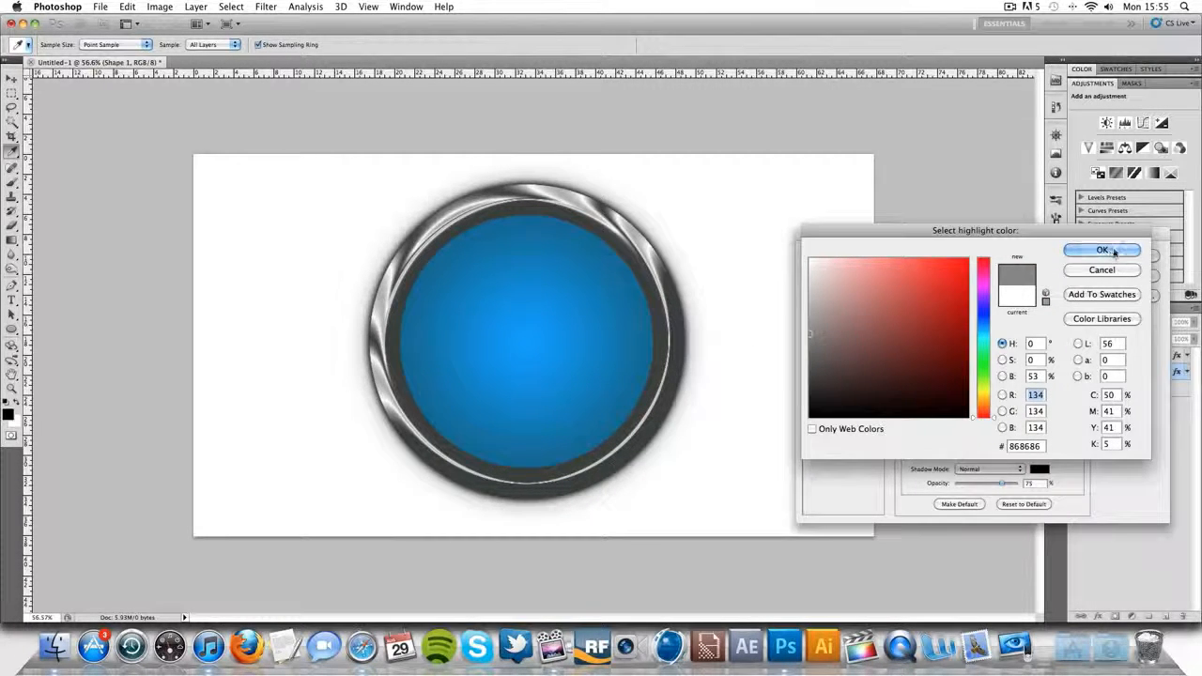
click(1114, 251)
click(1040, 469)
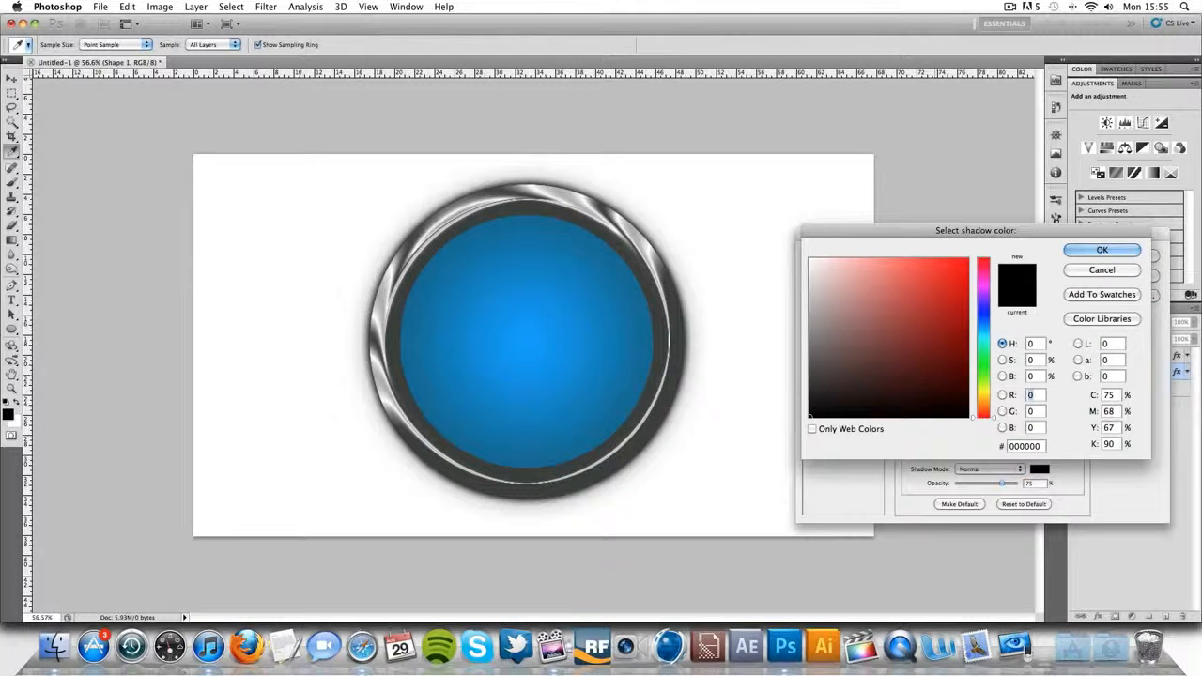
mouse_move(816, 310)
mouse_down()
mouse_move(786, 301)
mouse_move(794, 283)
mouse_up()
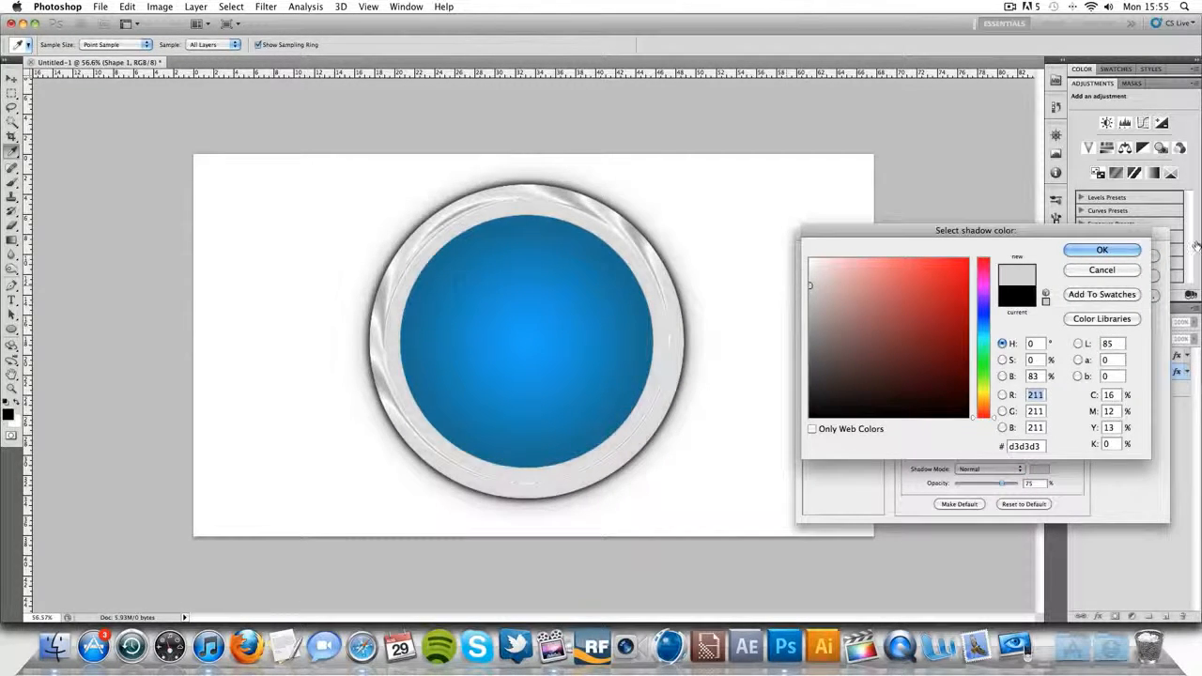
click(1072, 250)
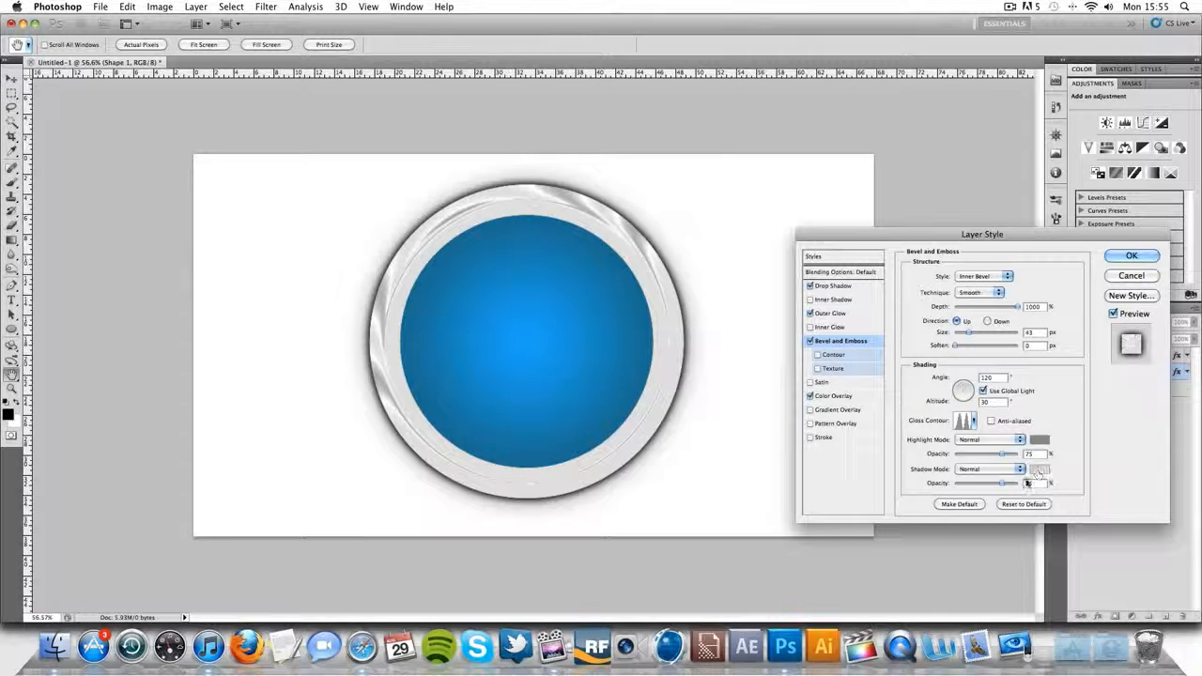
- Try a bevel light angle of 180°, and redirect the global light to shine from nearly straight above
double_click(1001, 377)
text(1)
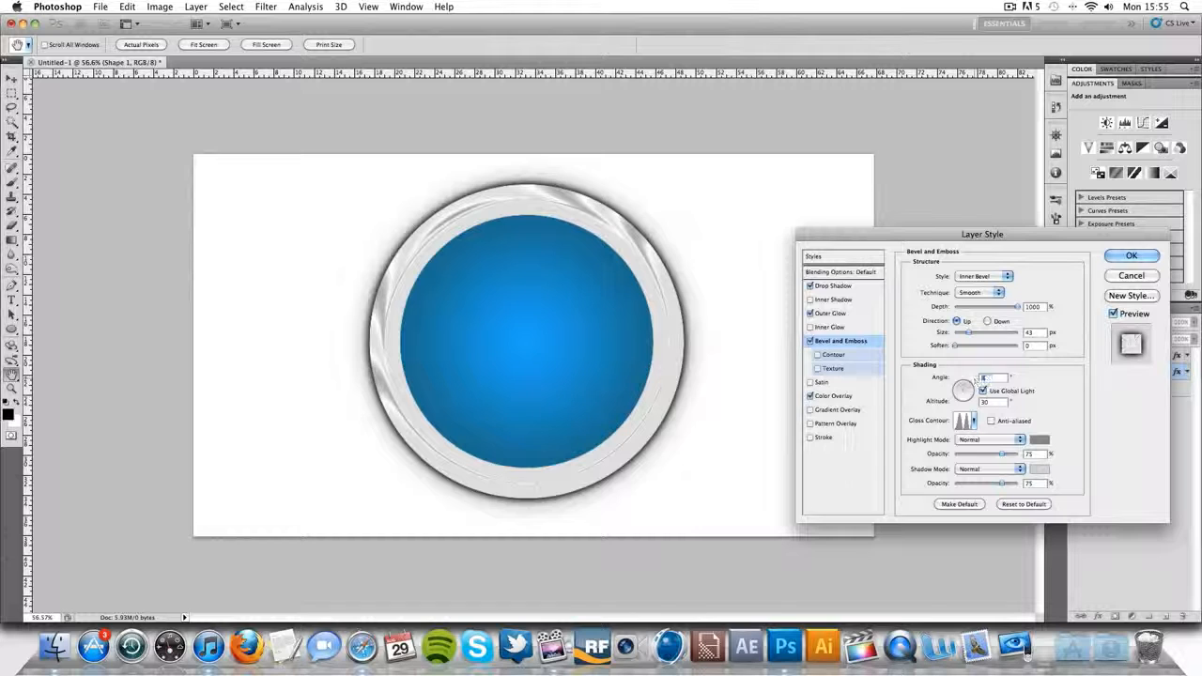
text(80)
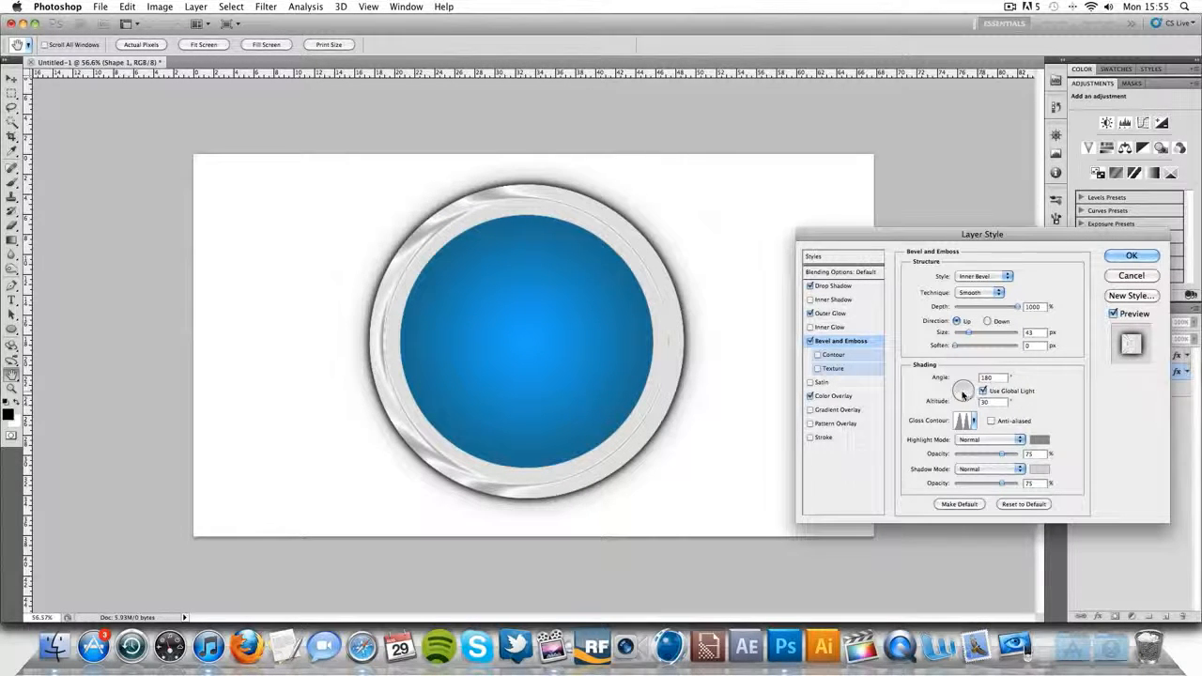
drag(967, 396, 964, 387)
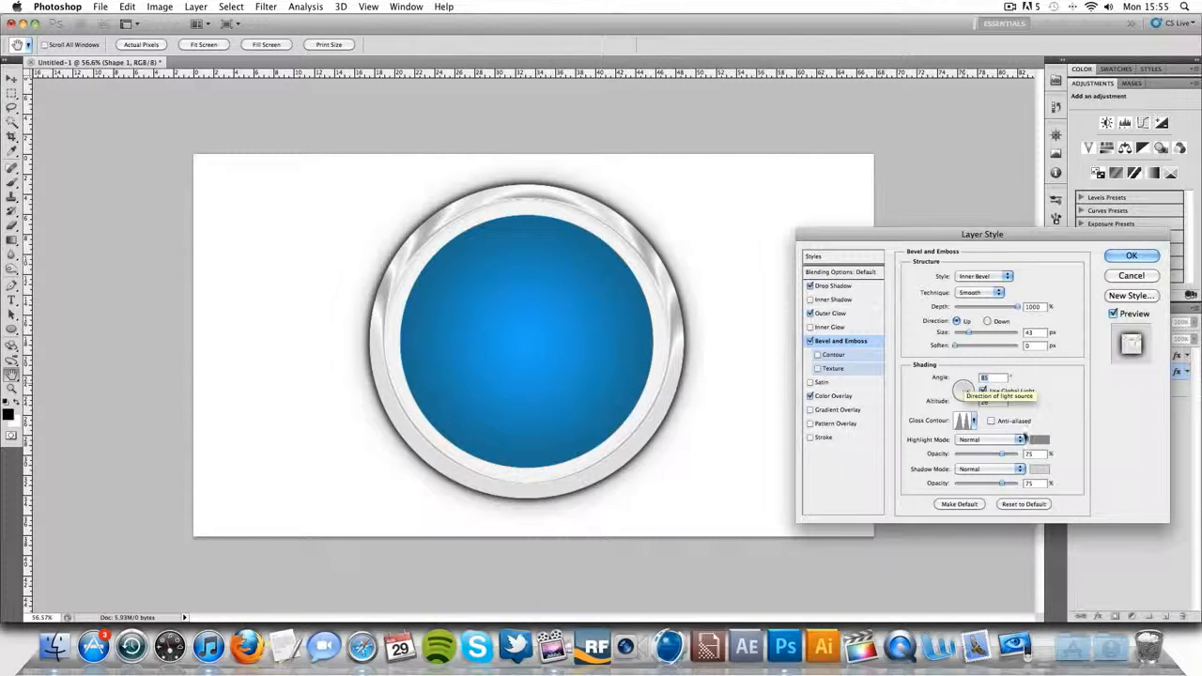
- Set the bevel's shadow colour to a near-white gray and its highlight colour to dark gray #4c4c4c
click(1039, 469)
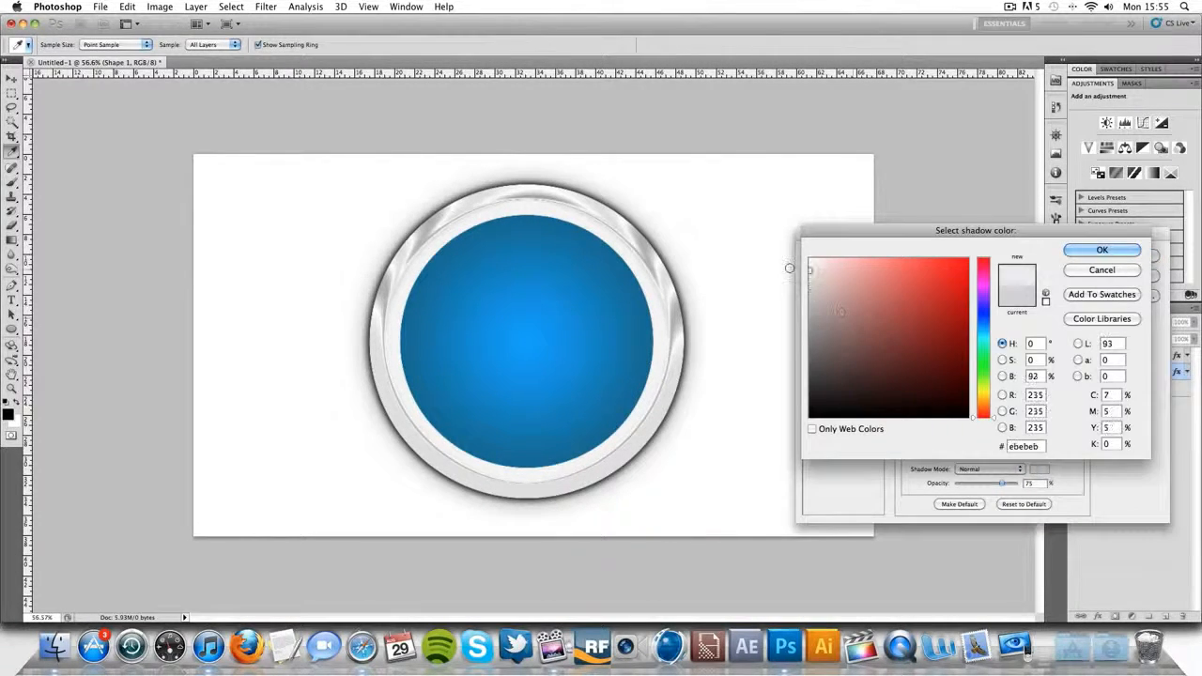
drag(790, 268, 795, 265)
click(1082, 251)
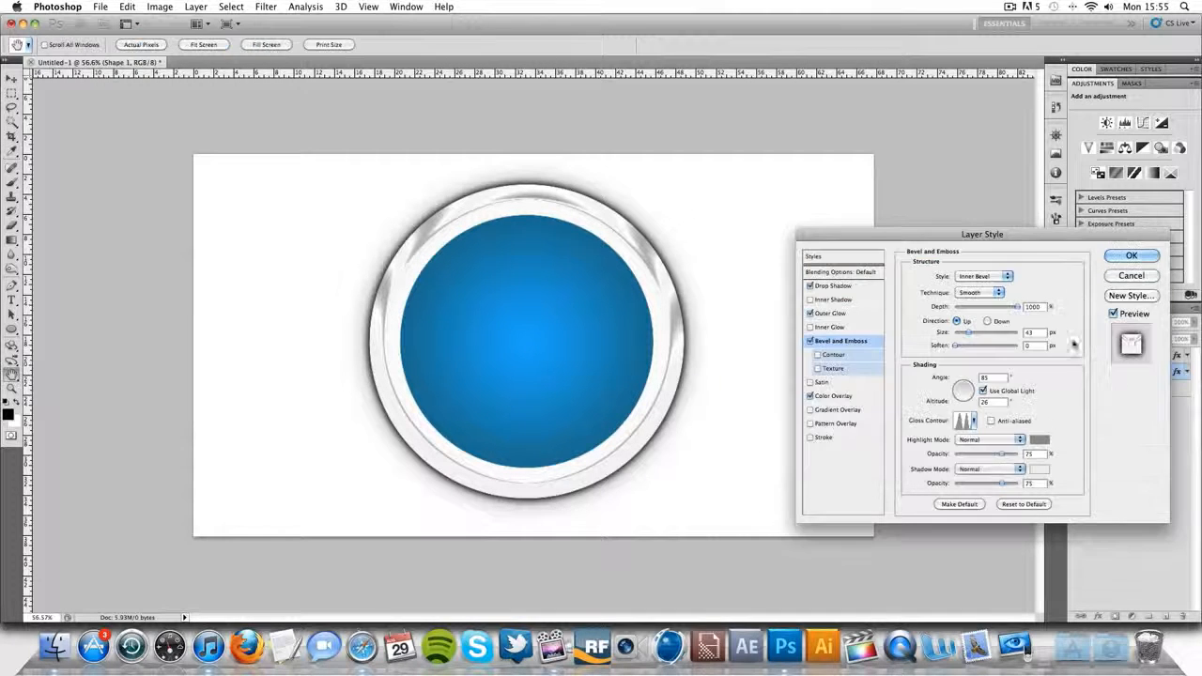
click(1040, 440)
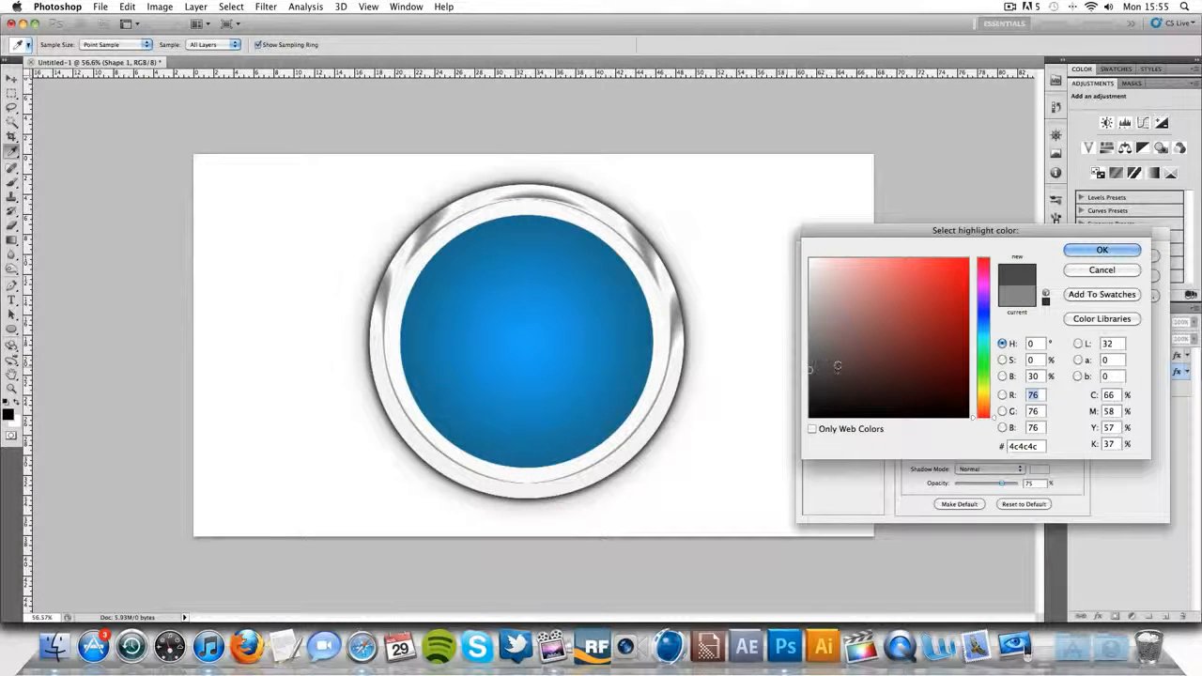
click(1087, 268)
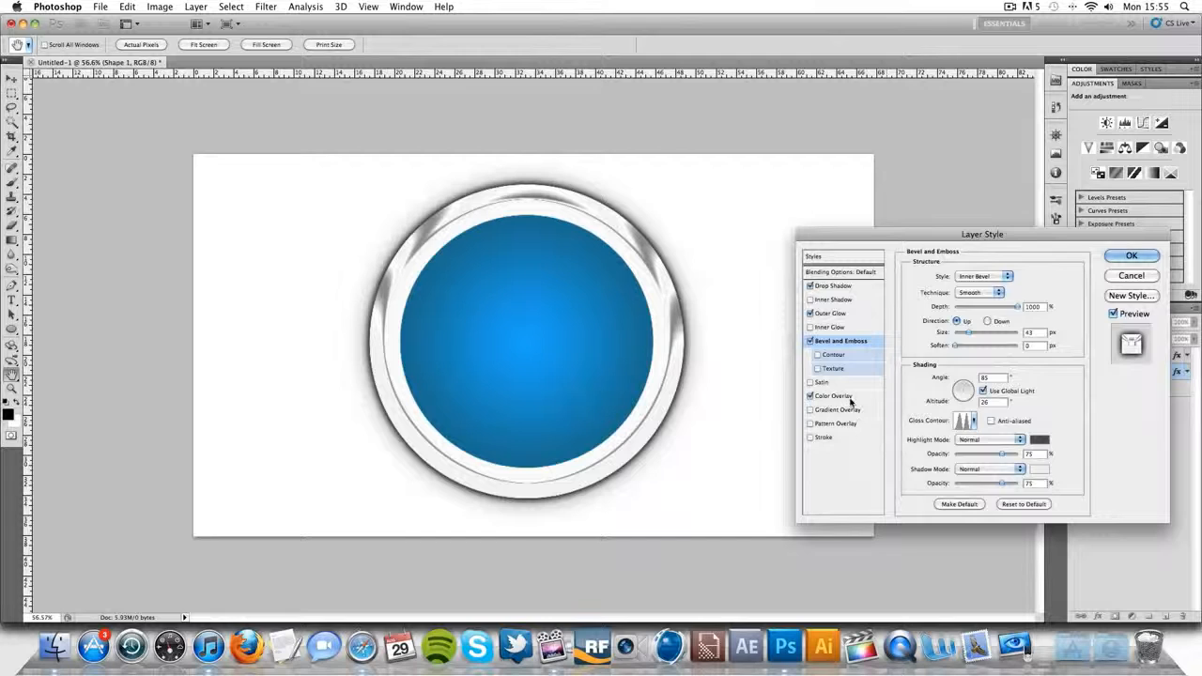
- Lower the opacity of Shape 1's Color Overlay and apply the layer style
click(835, 395)
drag(1005, 292, 989, 294)
key(Return)
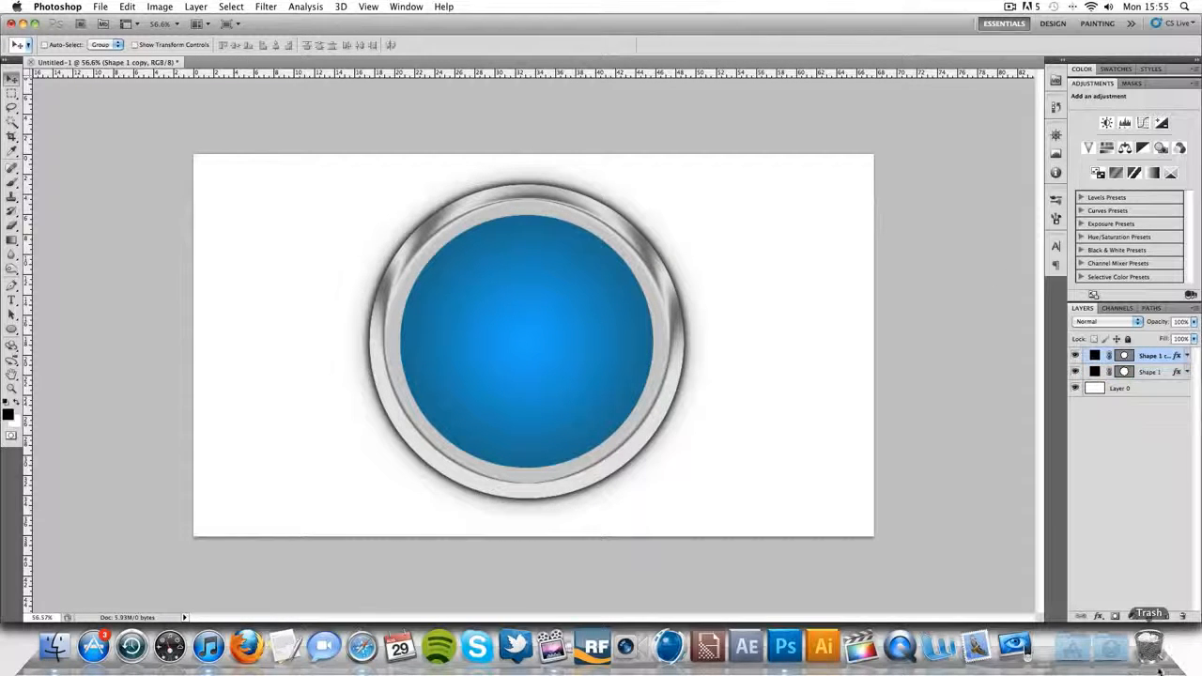
- Check the Chrome Designs reference logo in Safari, and add the black text CD on a new layer beside the badge in Photoshop
click(1164, 616)
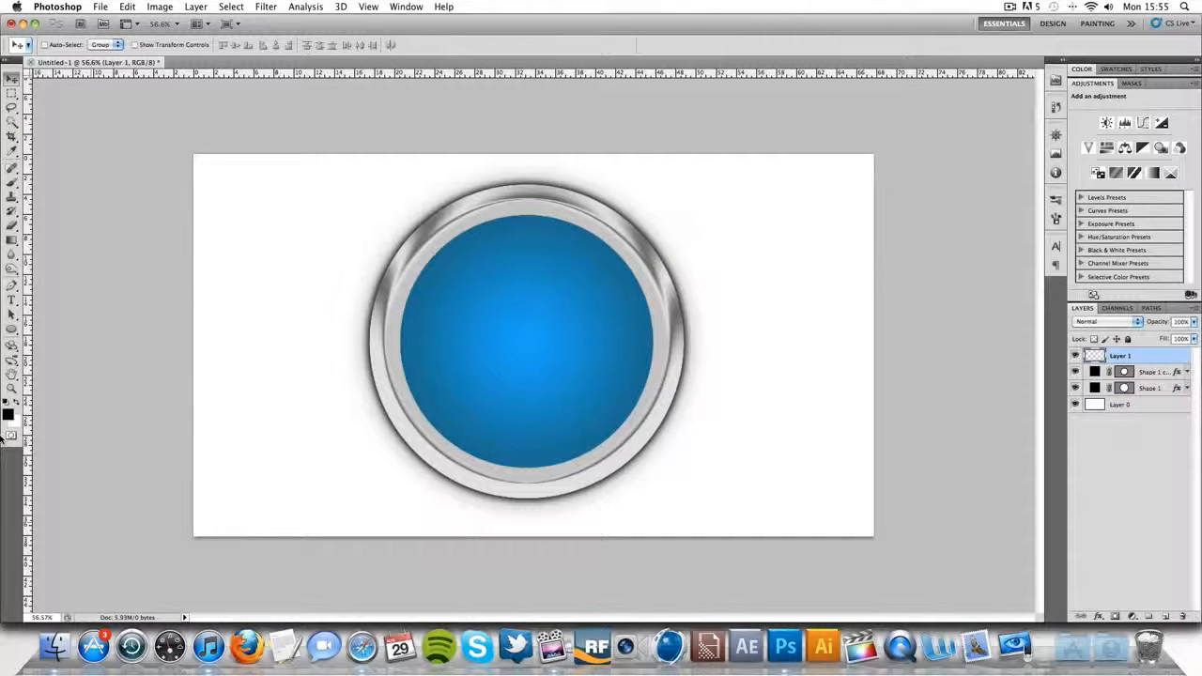
click(11, 299)
click(309, 322)
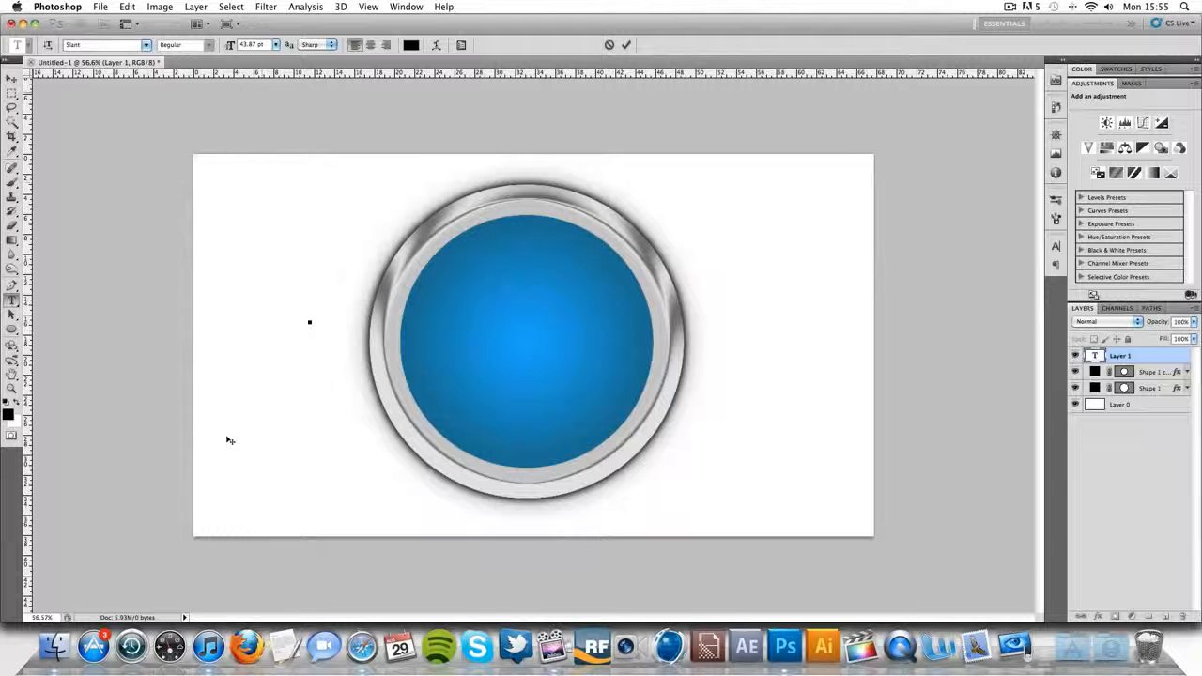
click(361, 647)
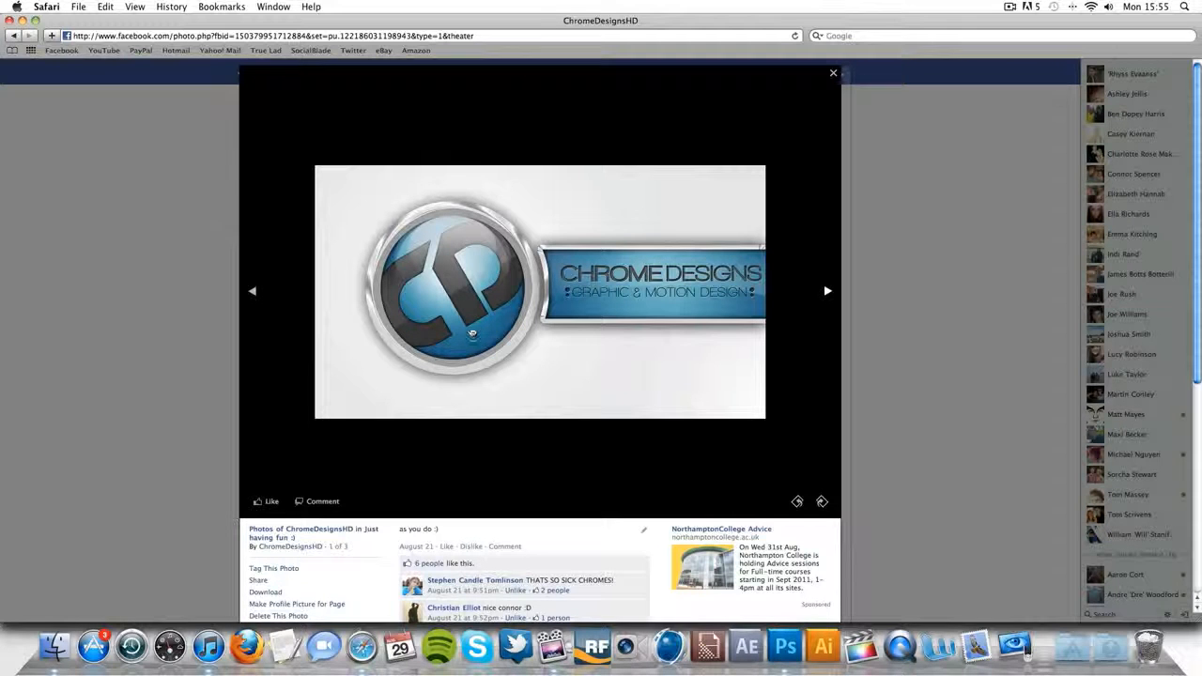
click(789, 646)
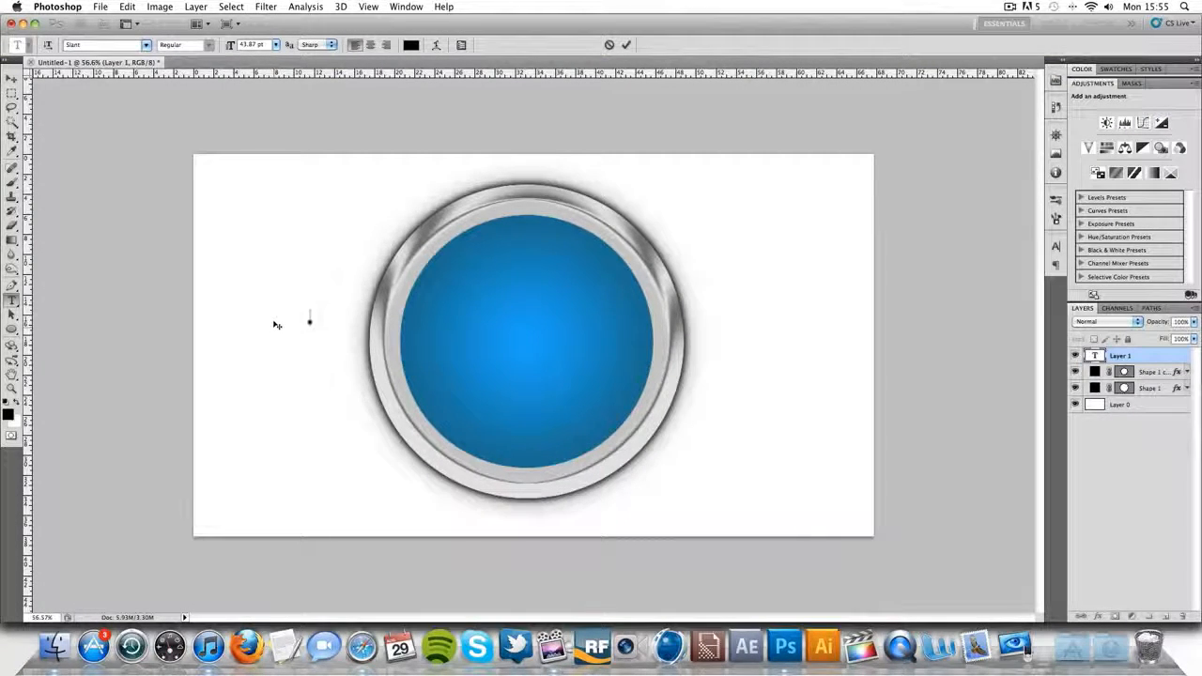
text(co)
key(super+a)
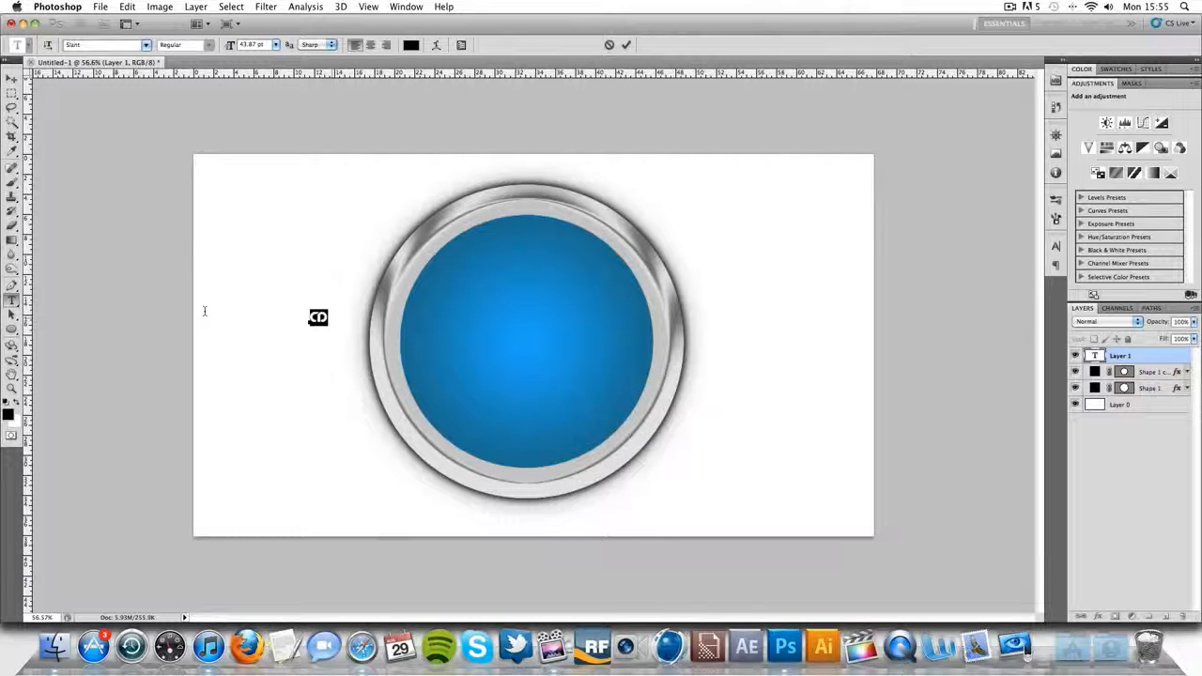
click(626, 44)
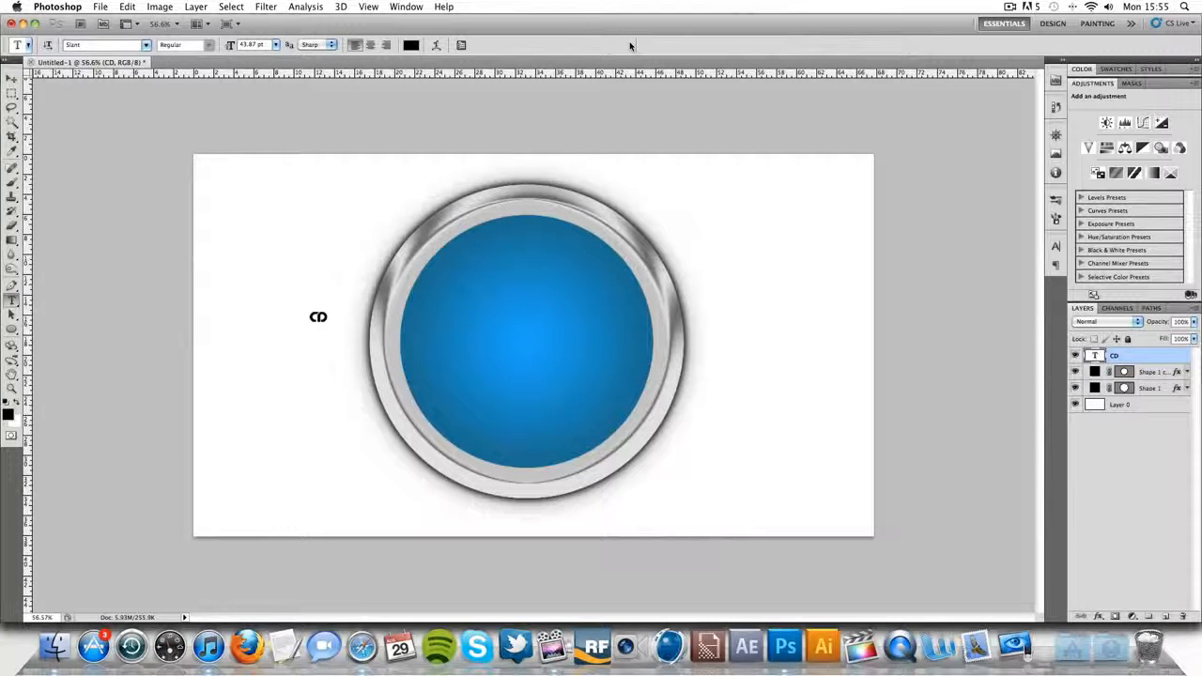
- Scale the CD text up to about 1453% and place it over the blue circle
key(super+t)
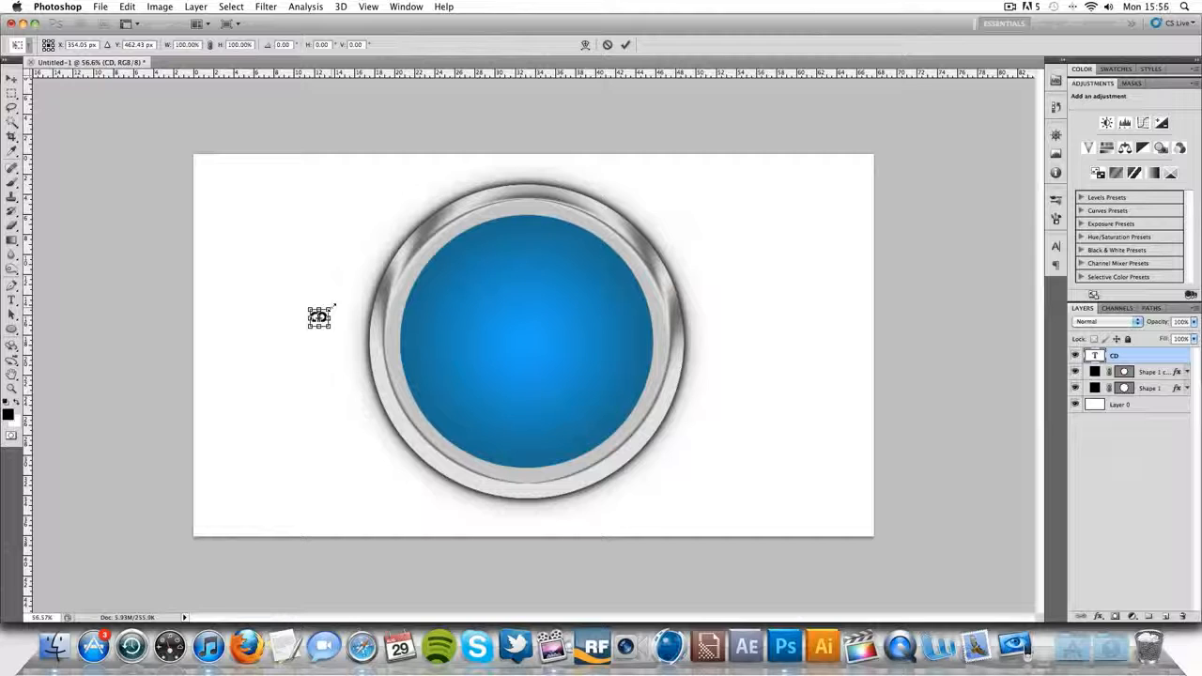
drag(331, 307, 433, 211)
drag(367, 331, 567, 341)
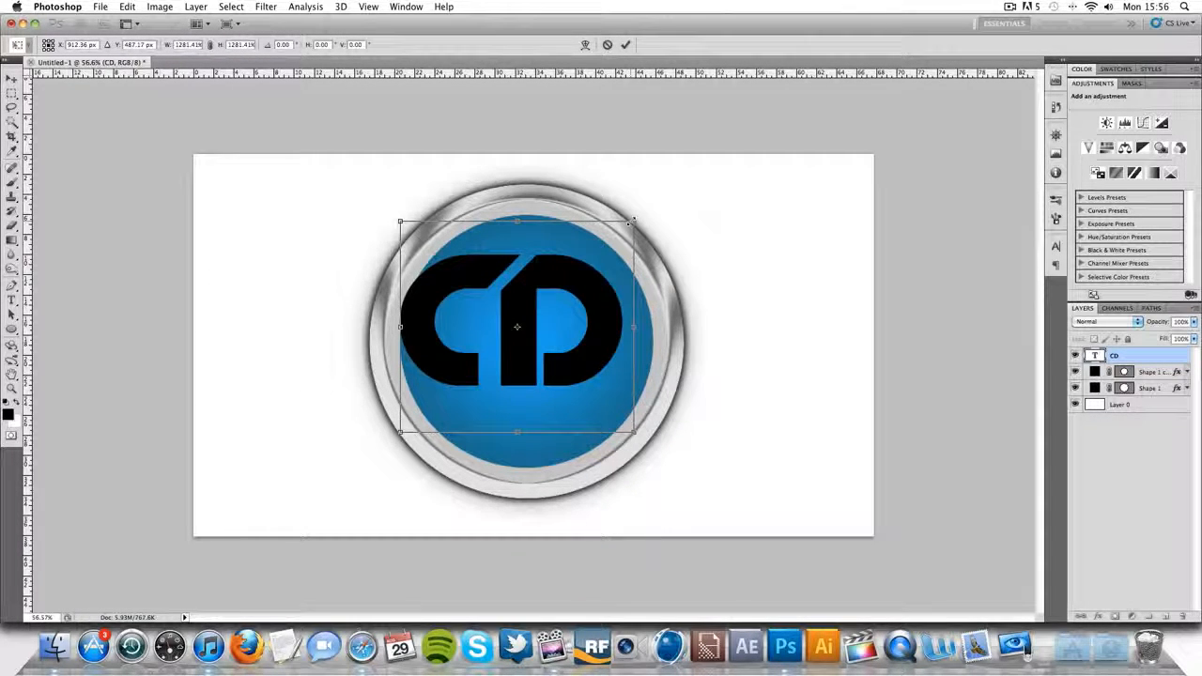
drag(633, 219, 649, 207)
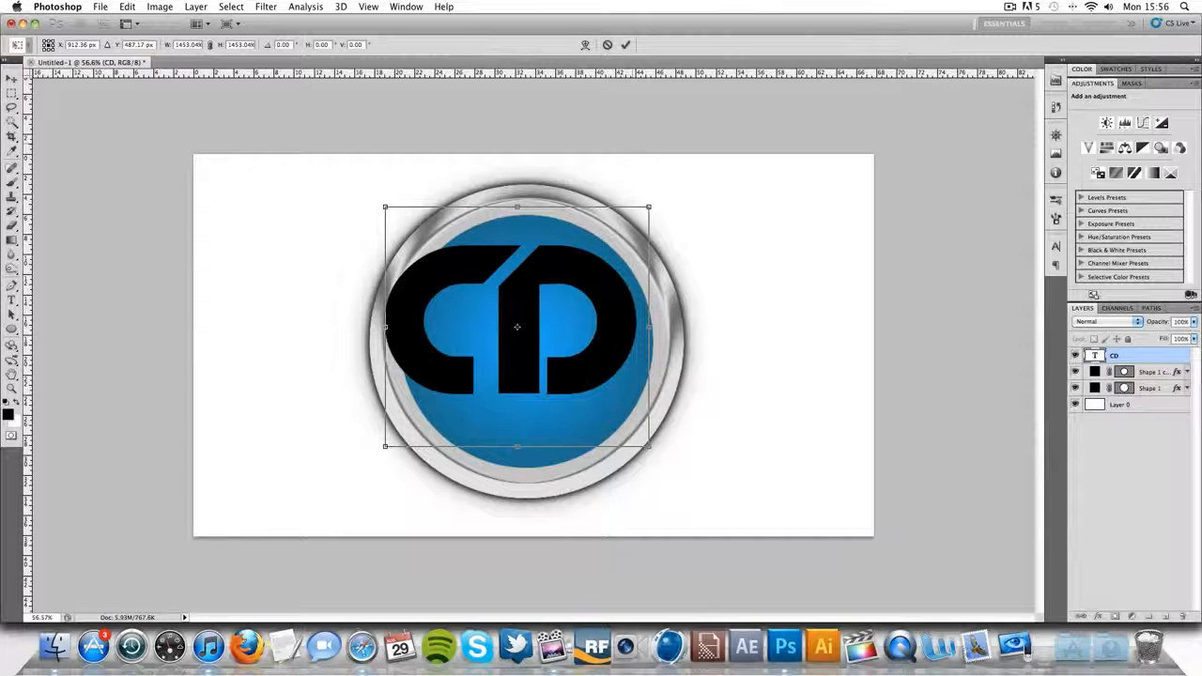
click(625, 45)
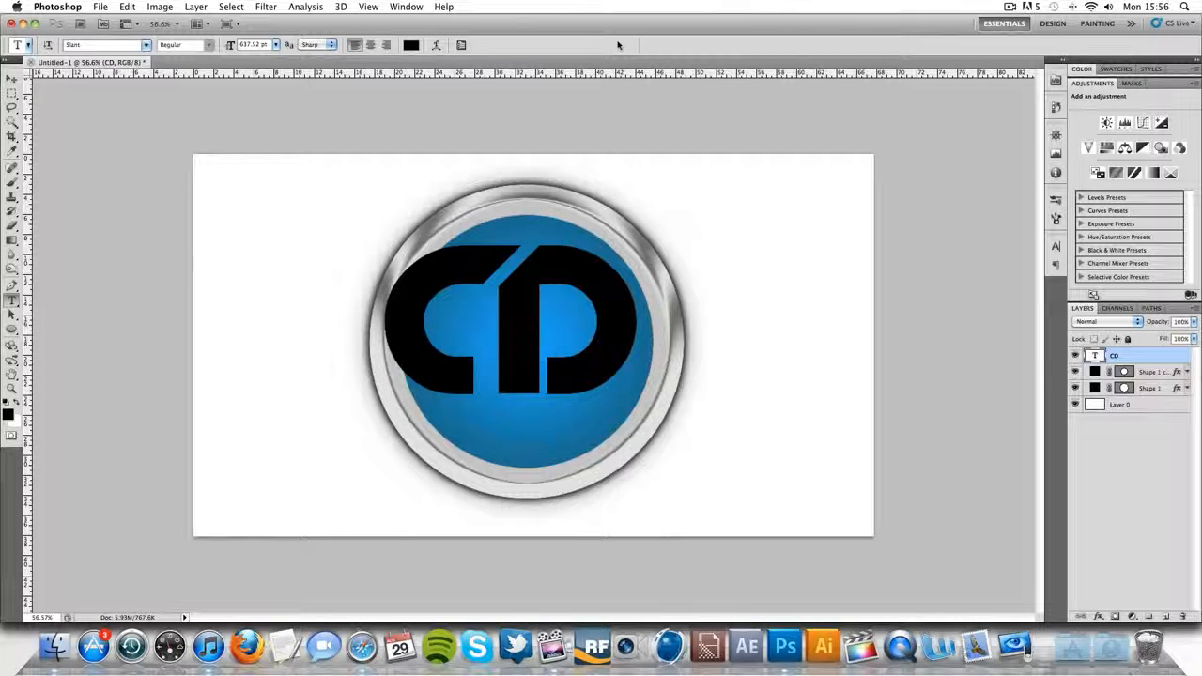
- Rotate the CD text to about -30.5°, enlarge it to about 118% and centre it on the blue circle
key(ctrl+t)
drag(666, 183, 606, 74)
drag(582, 353, 587, 368)
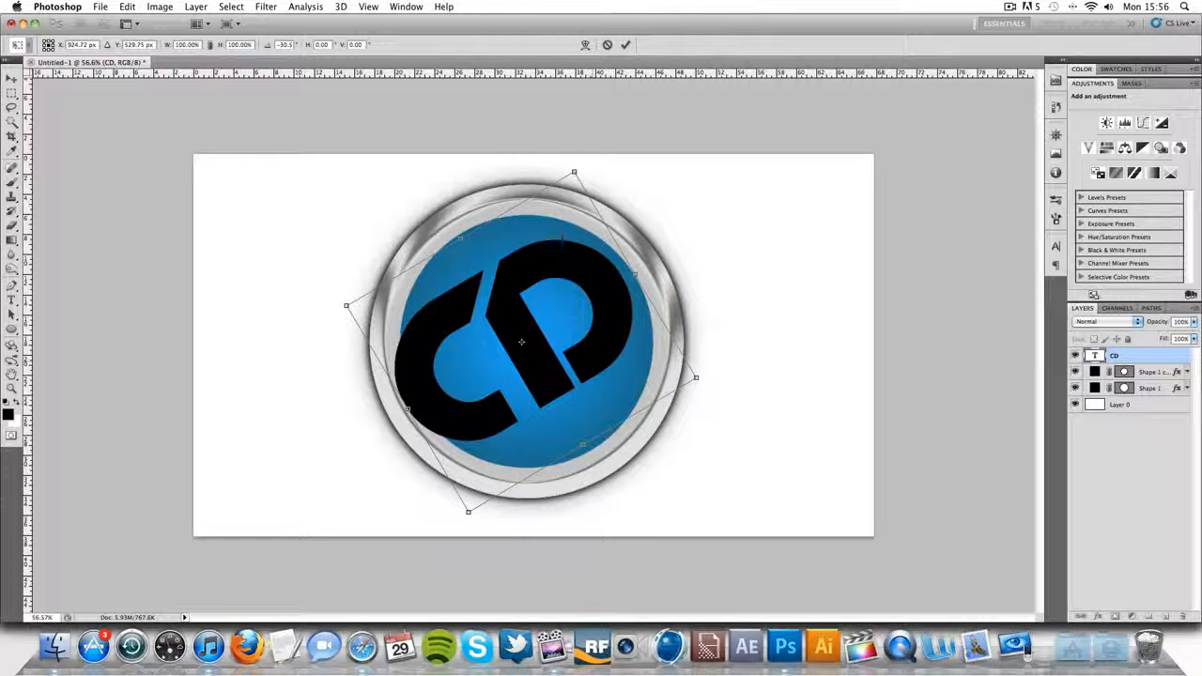
drag(696, 377, 736, 385)
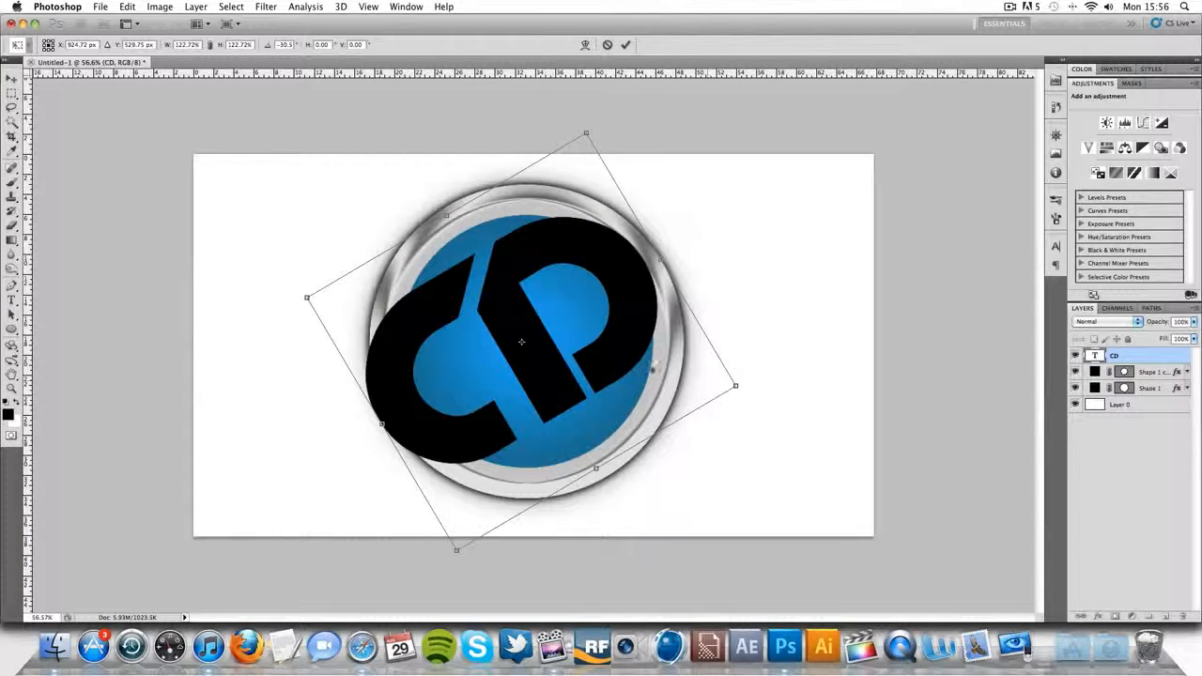
drag(630, 341, 635, 341)
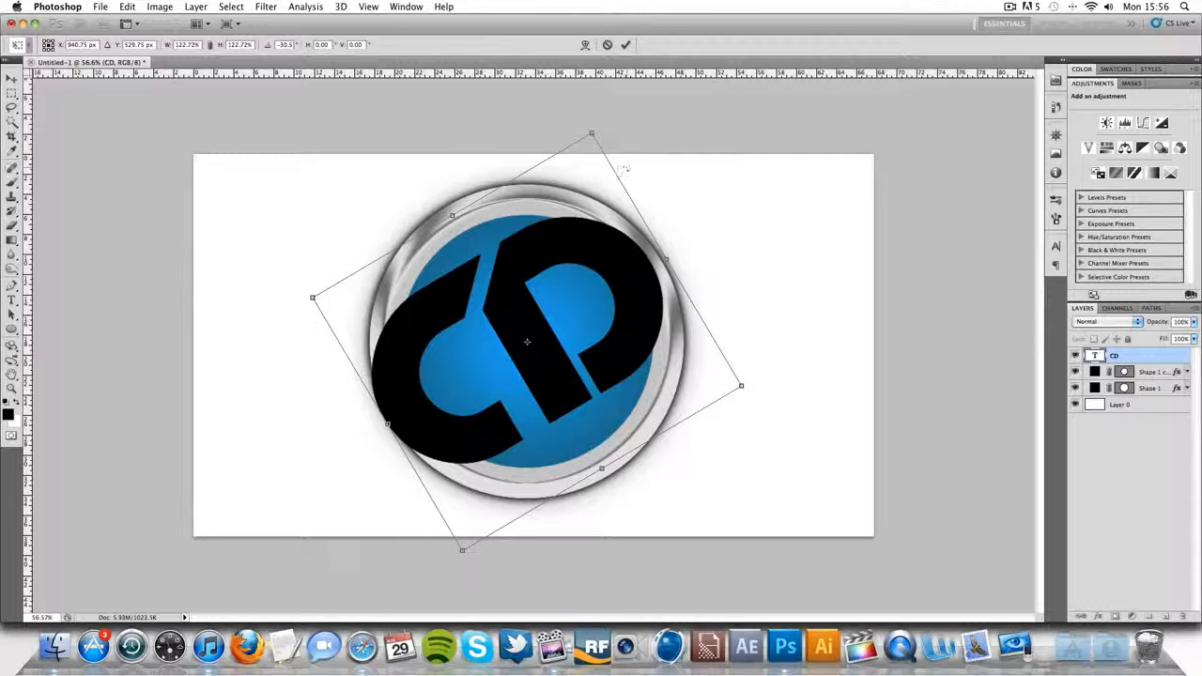
drag(592, 133, 588, 147)
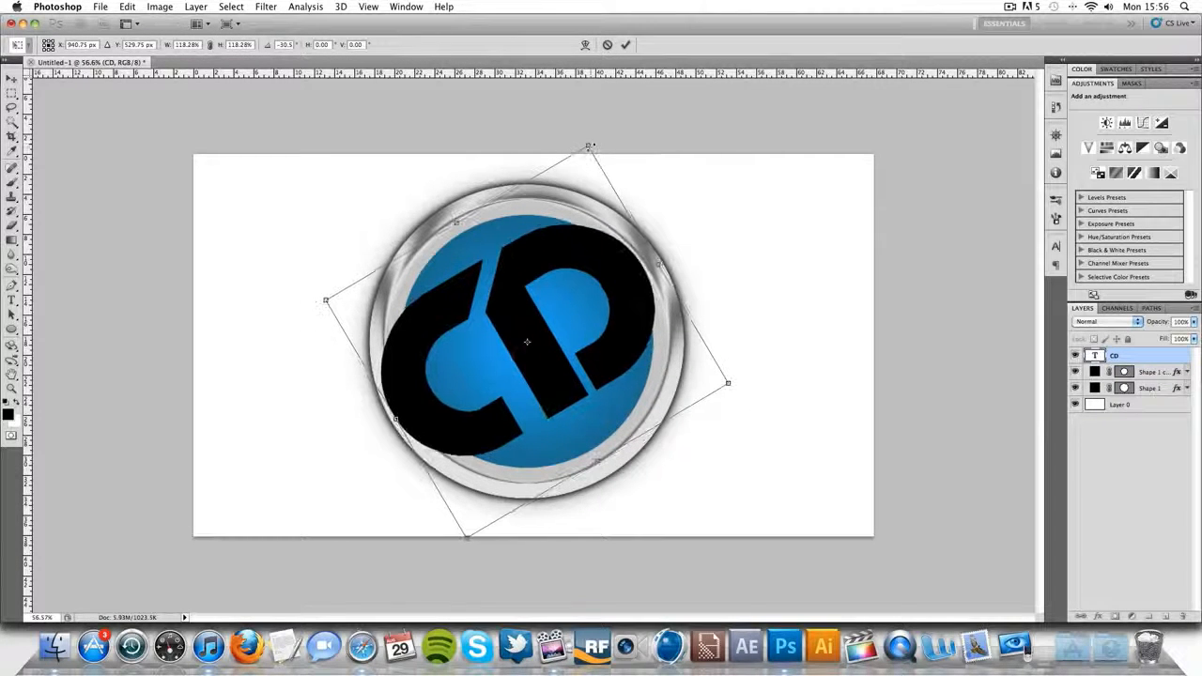
drag(602, 281, 603, 279)
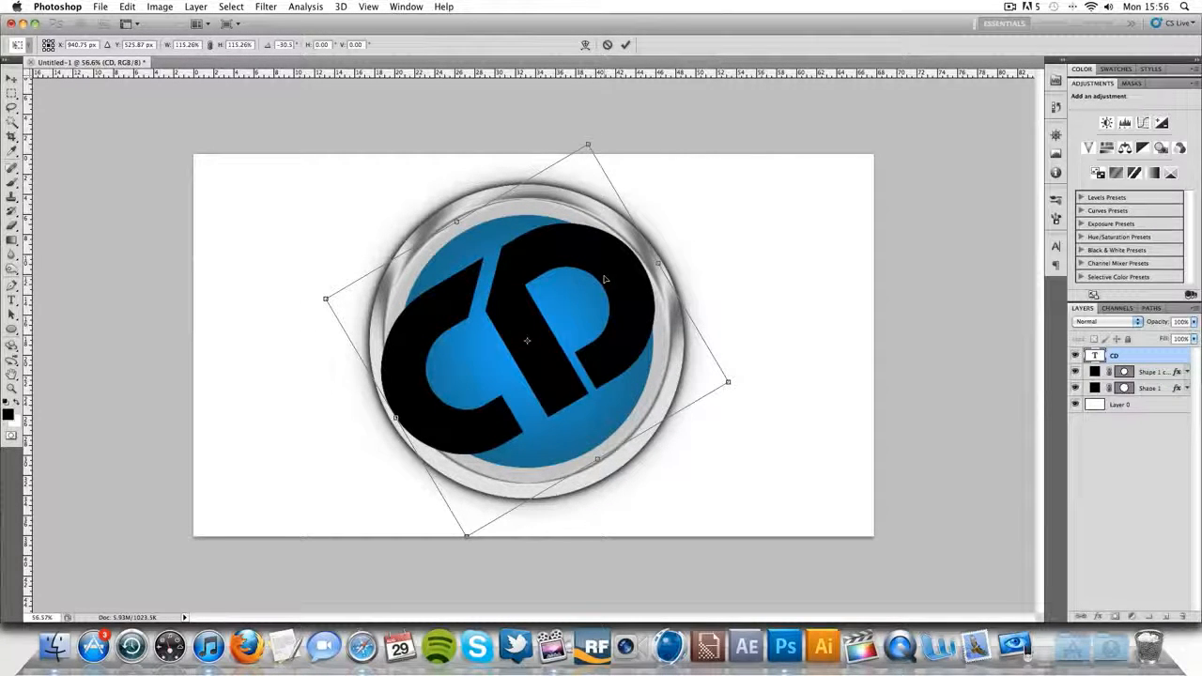
click(626, 44)
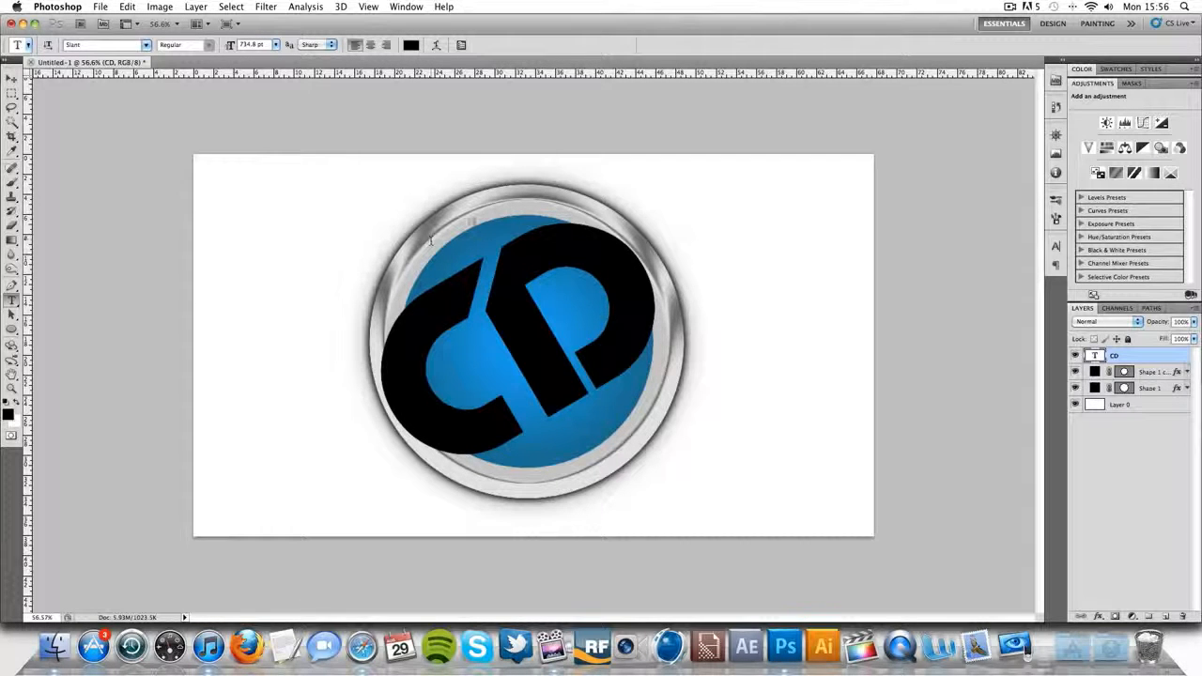
- Rasterize the CD text layer, and select everything outside the blue circle by inverting the outline of Shape 1 copy
right_click(1164, 362)
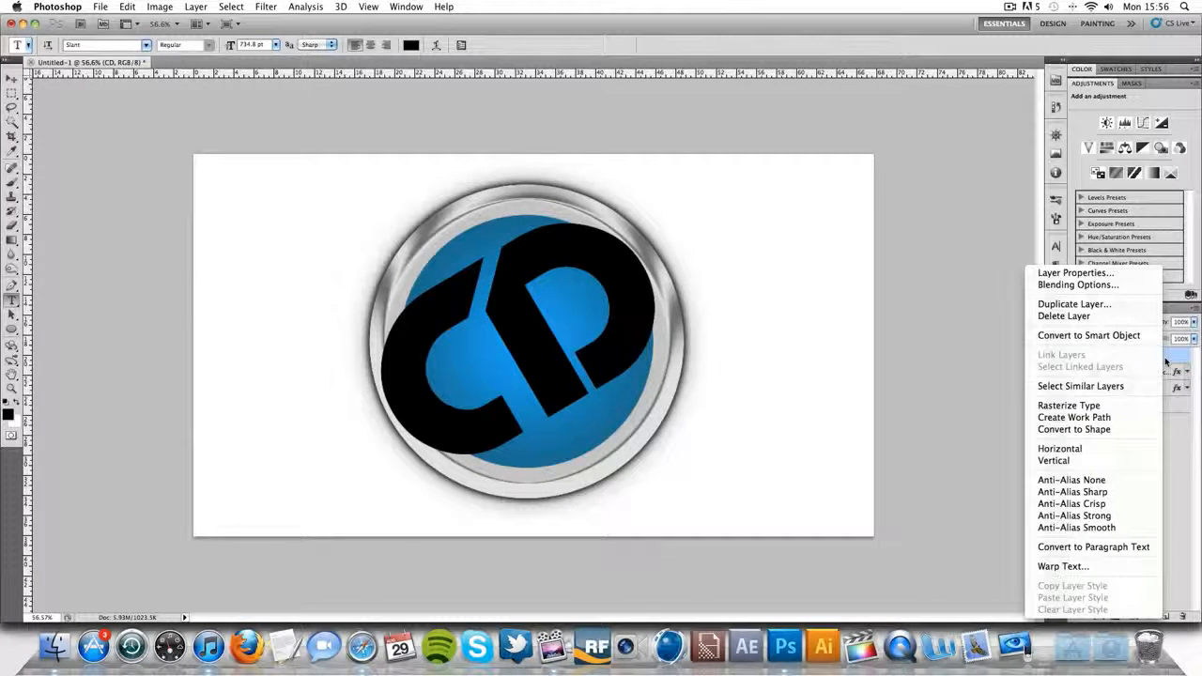
click(1106, 406)
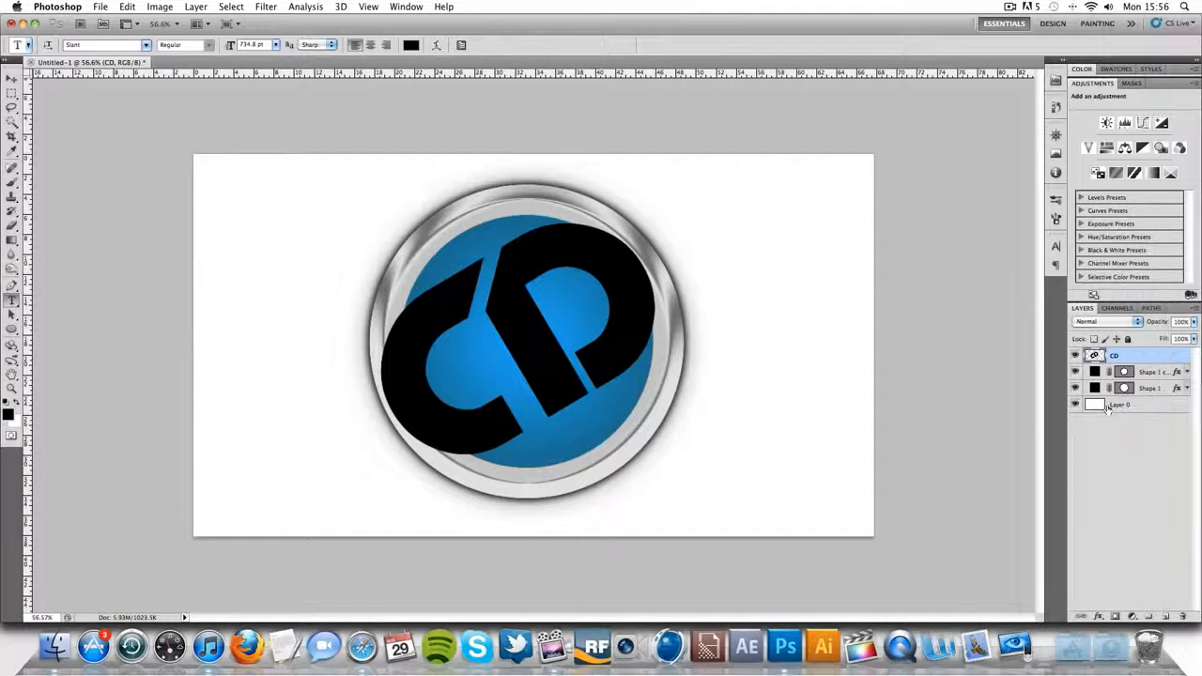
click(1153, 372)
click(1161, 389)
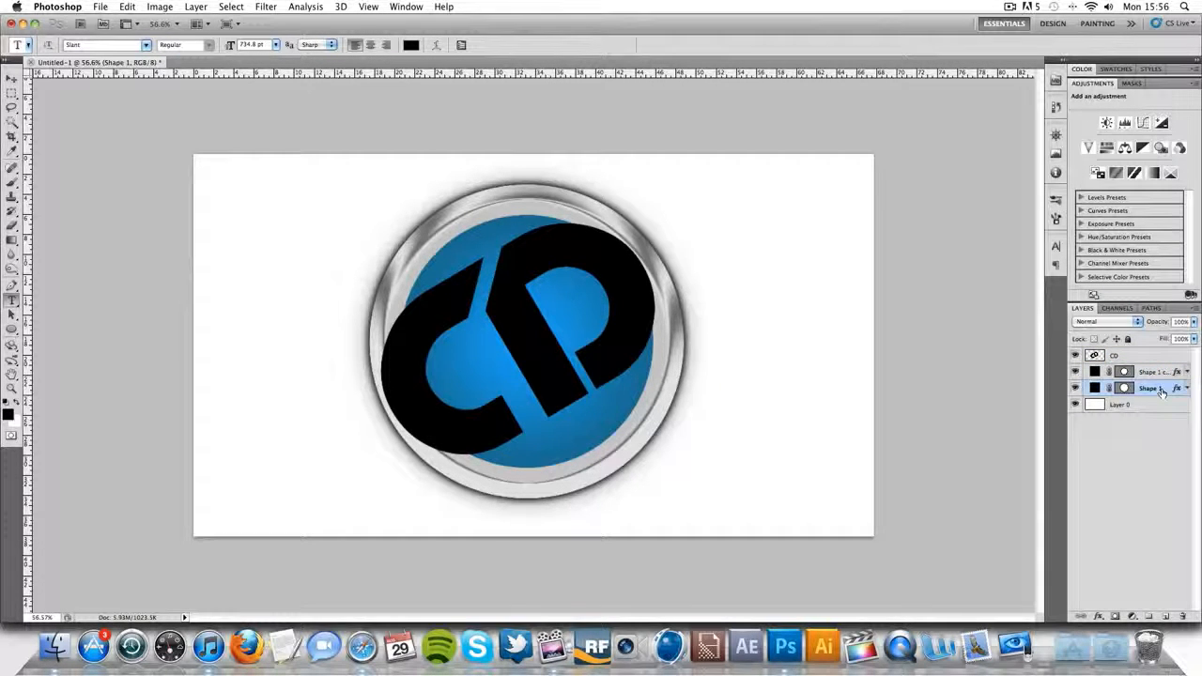
click(1162, 373)
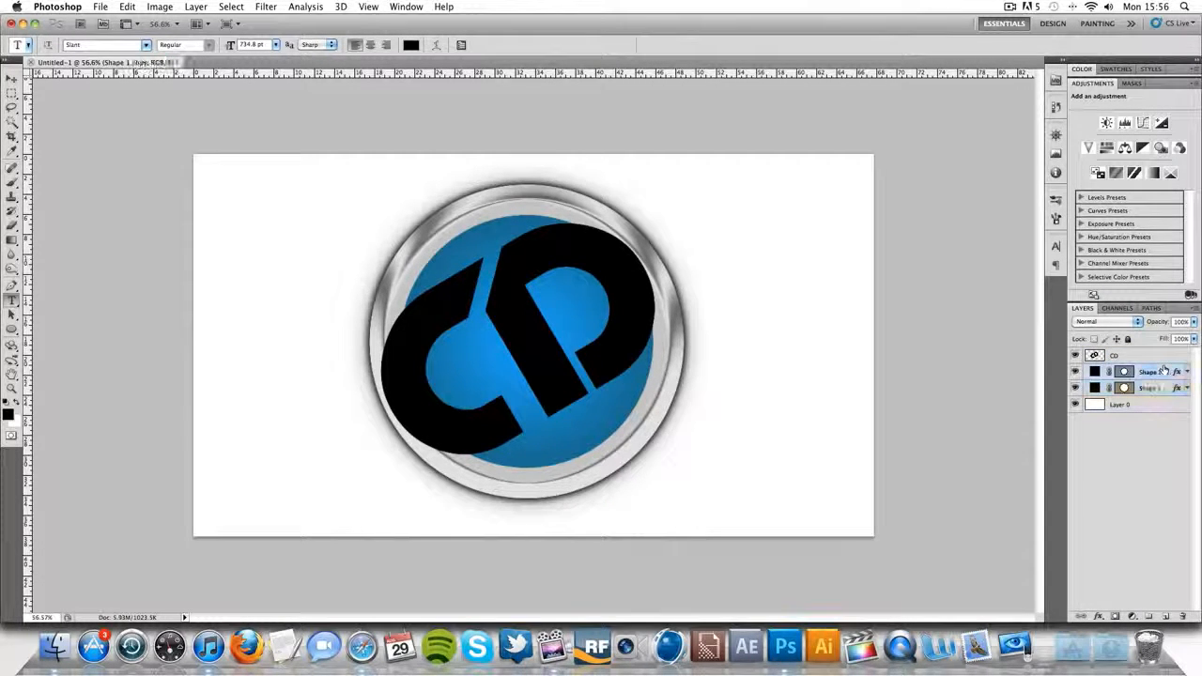
click(1075, 373)
click(1075, 373)
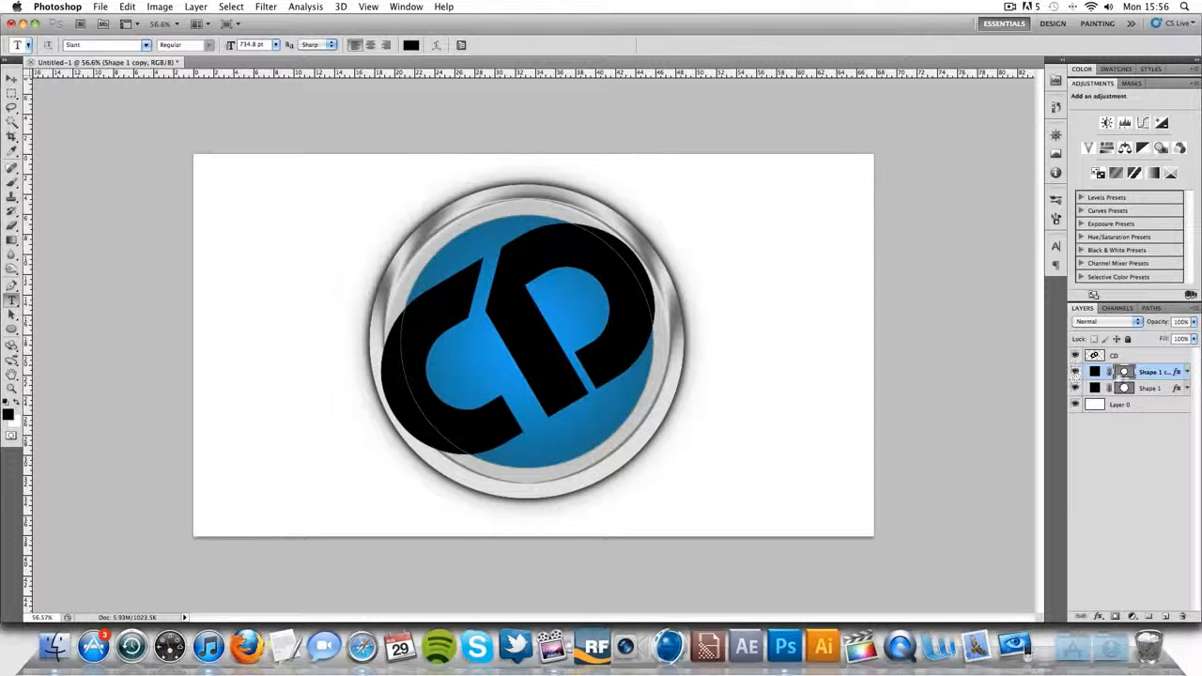
super+click(1125, 373)
key(super+shift+i)
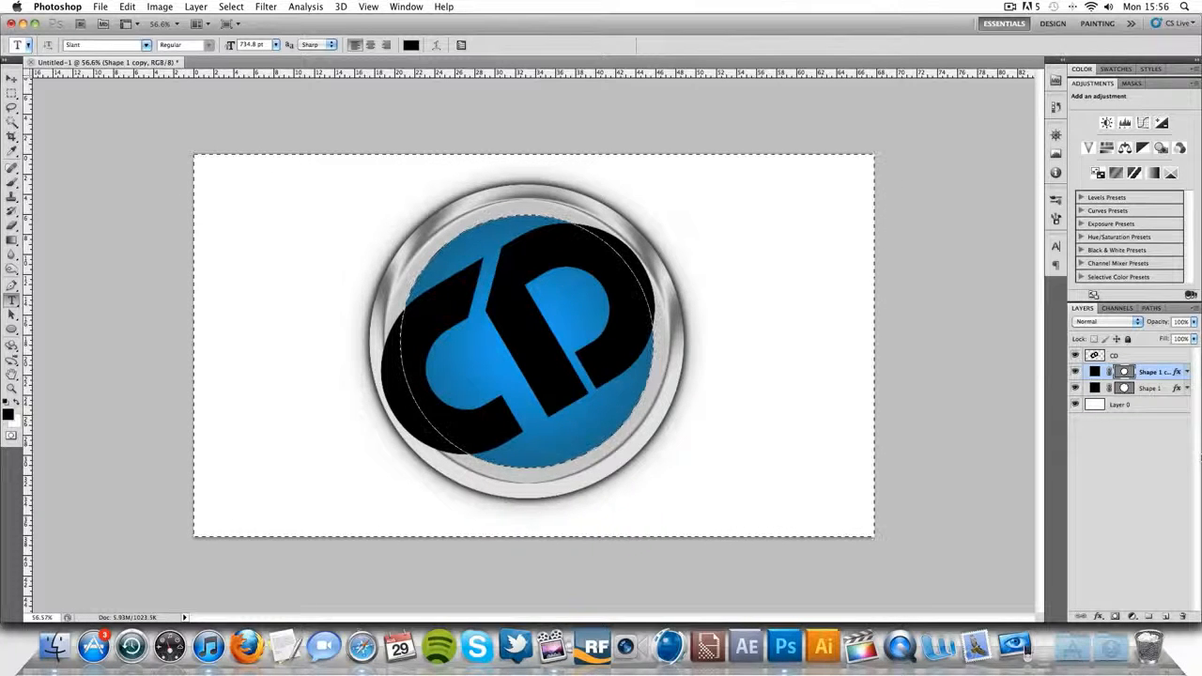
- Delete the parts of the CD lettering that extend beyond the blue circle and clear the selection
click(1135, 356)
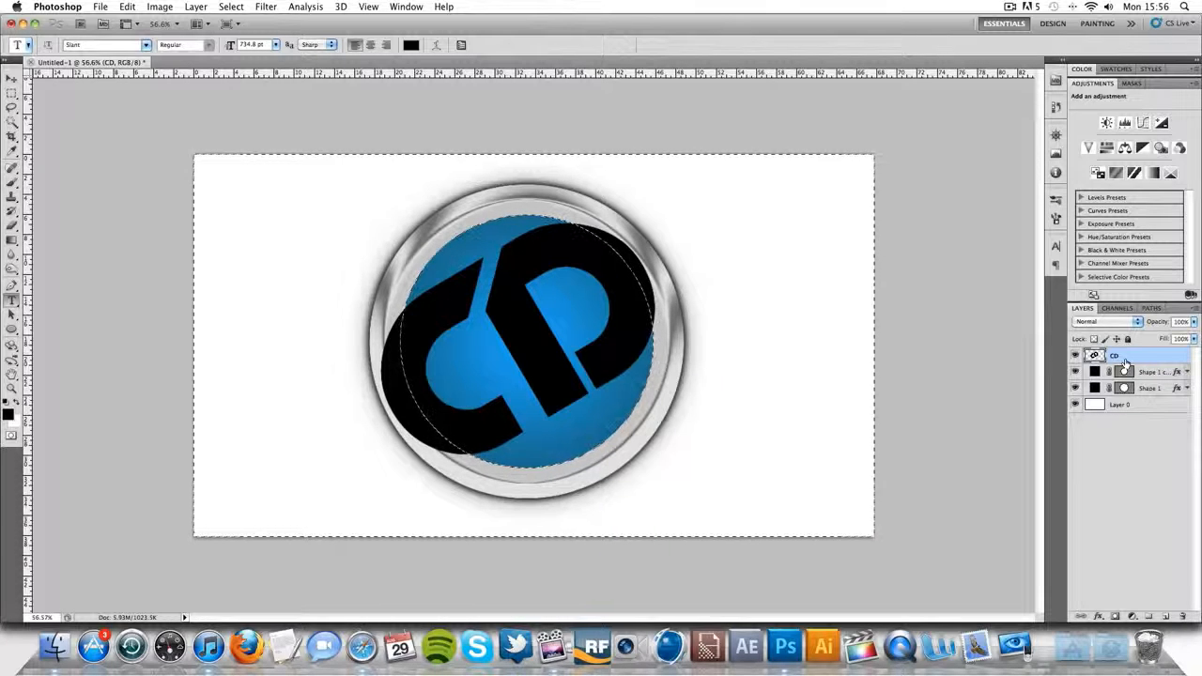
alt+click(1125, 363)
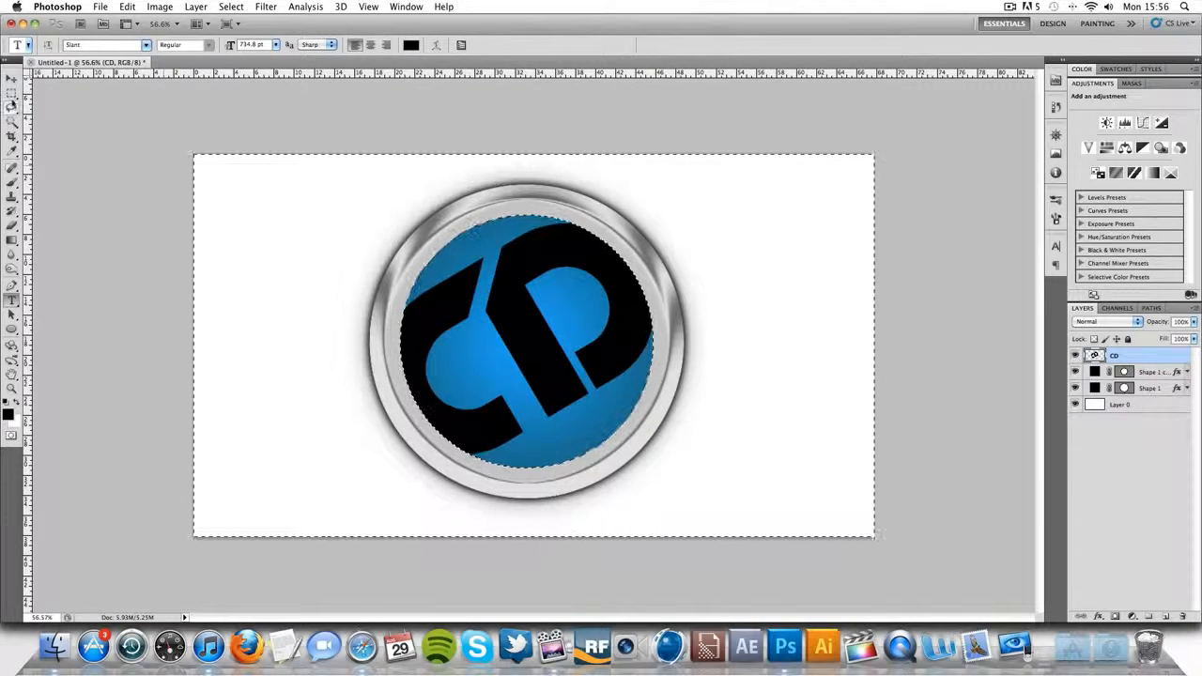
key(m)
key(super+d)
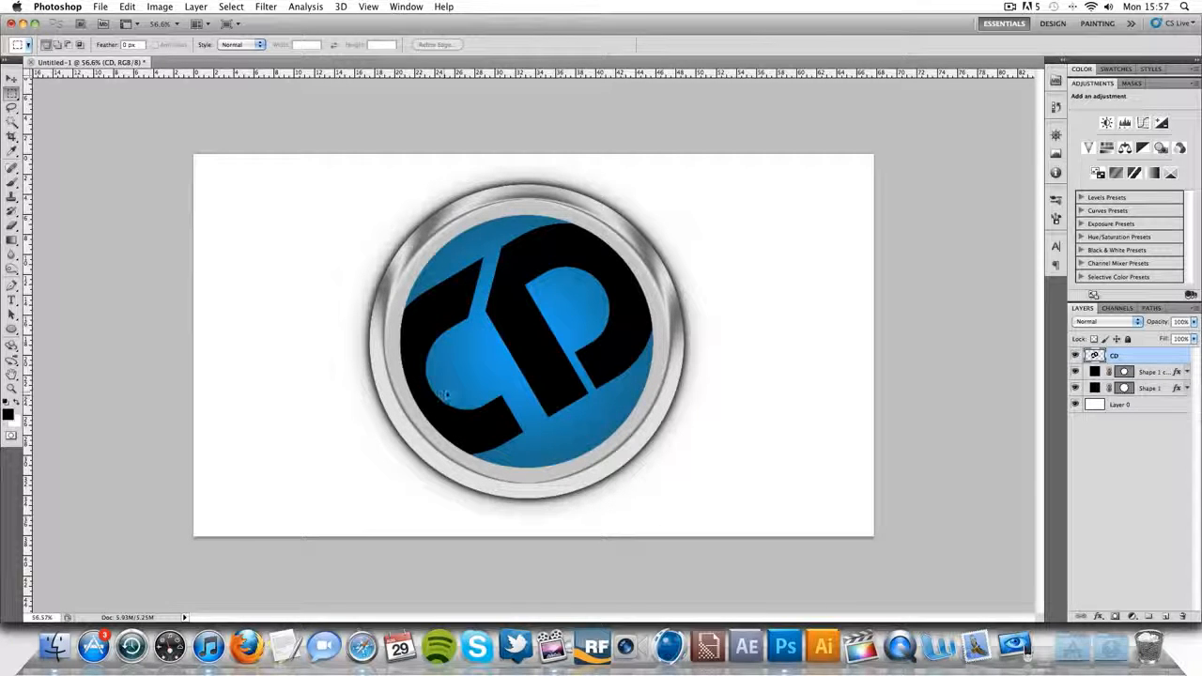
- Add a Hue/Saturation adjustment layer above the CD lettering and clip it to the CD layer
scroll(446, 394, up, 8)
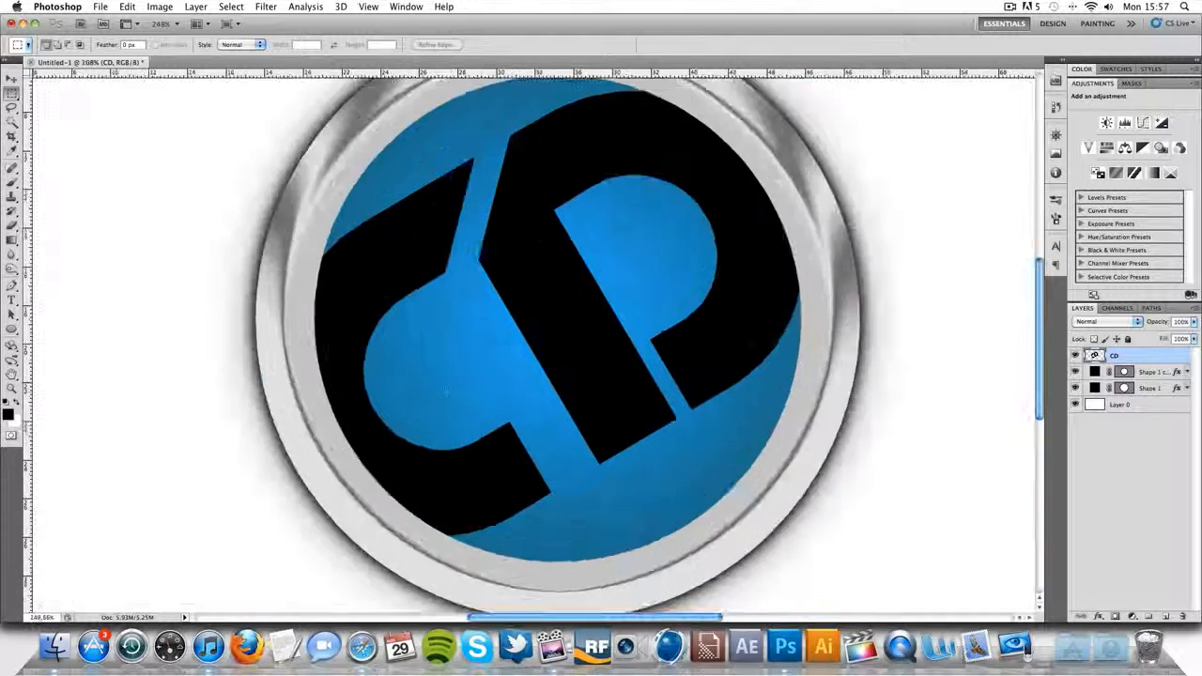
scroll(446, 394, down, 5)
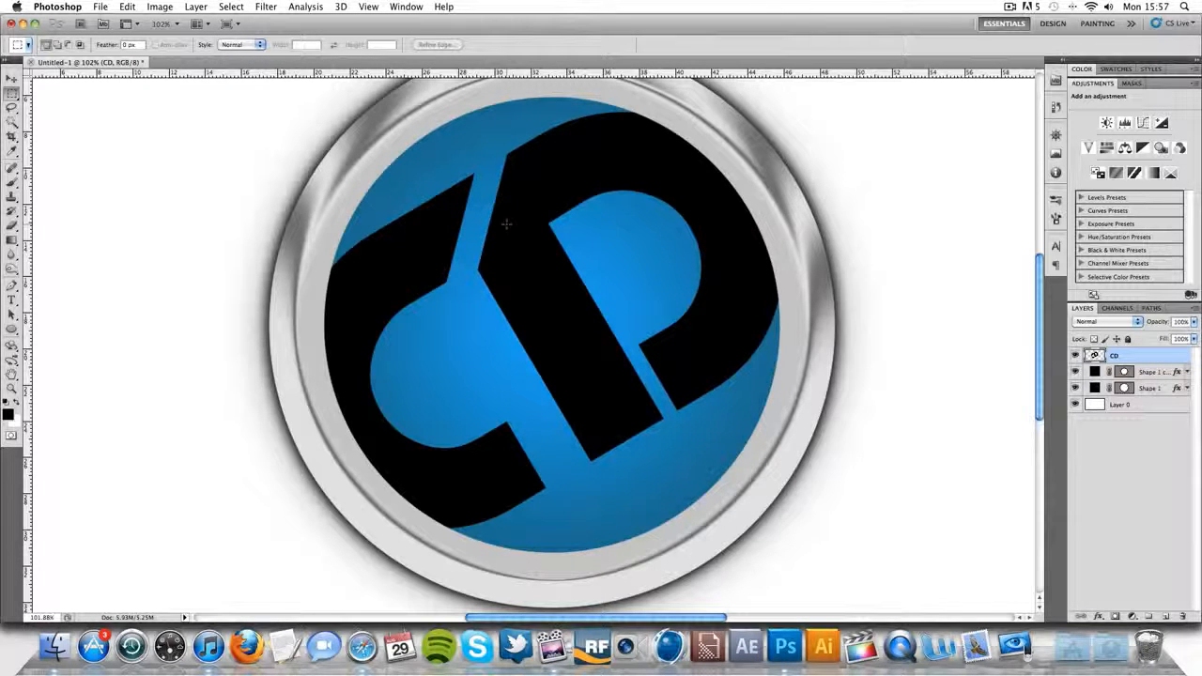
scroll(508, 223, right, 1)
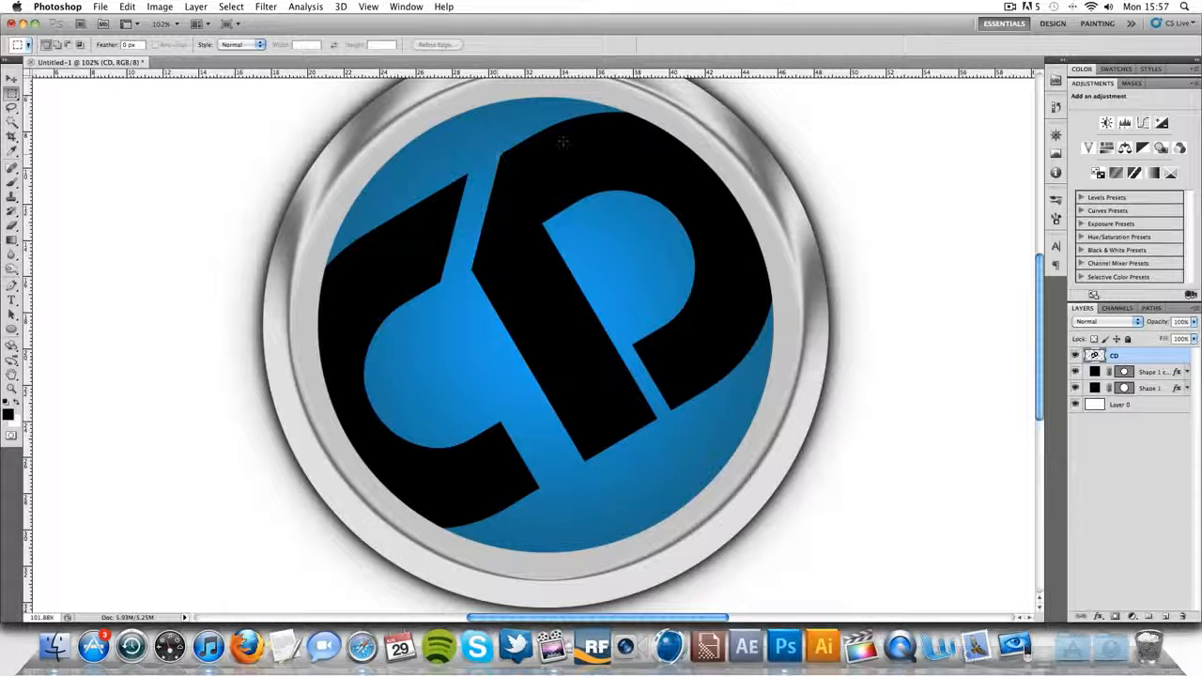
click(1131, 616)
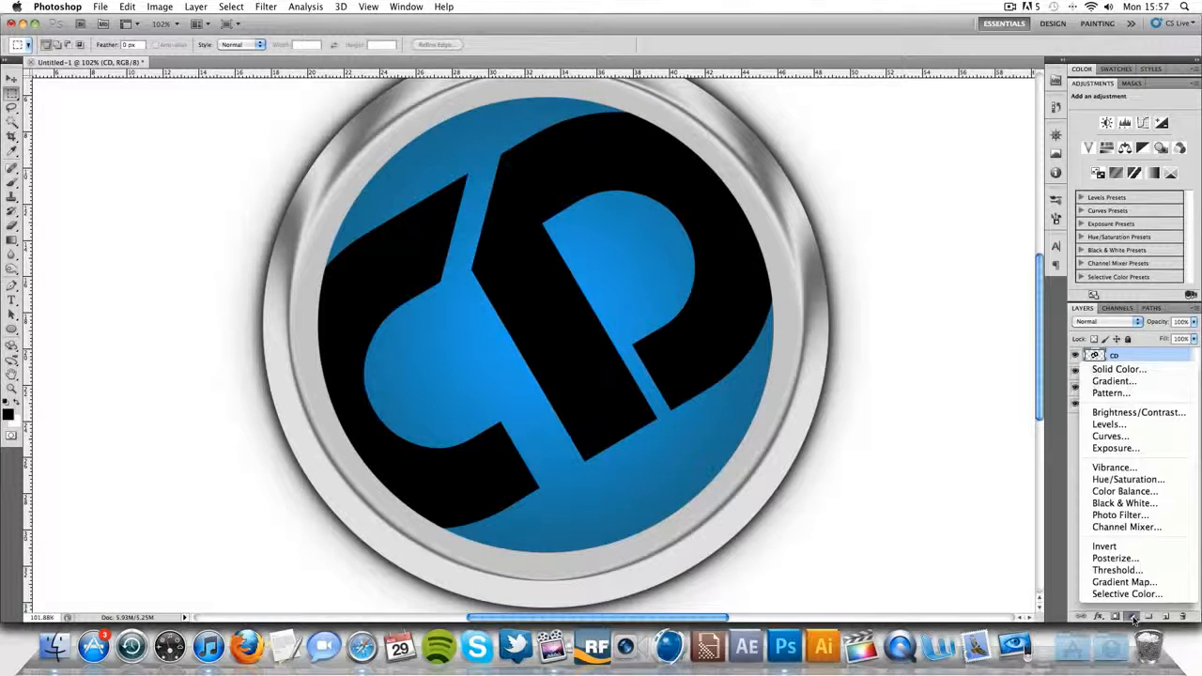
click(1100, 480)
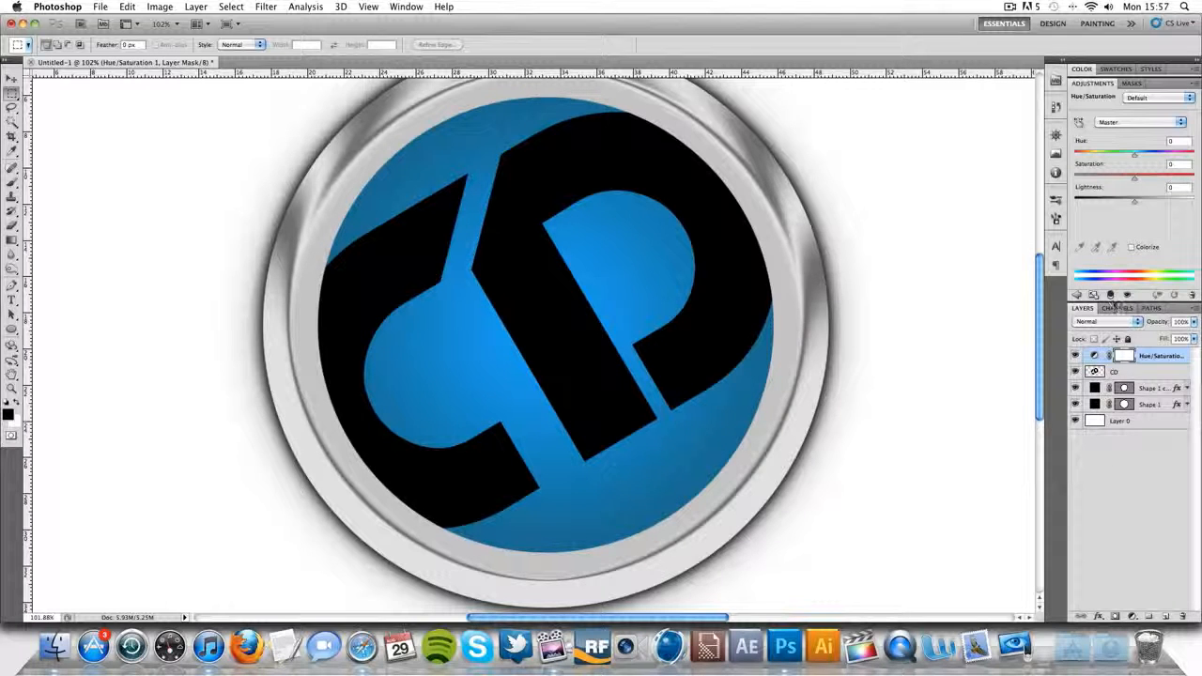
scroll(1111, 301, up, 1)
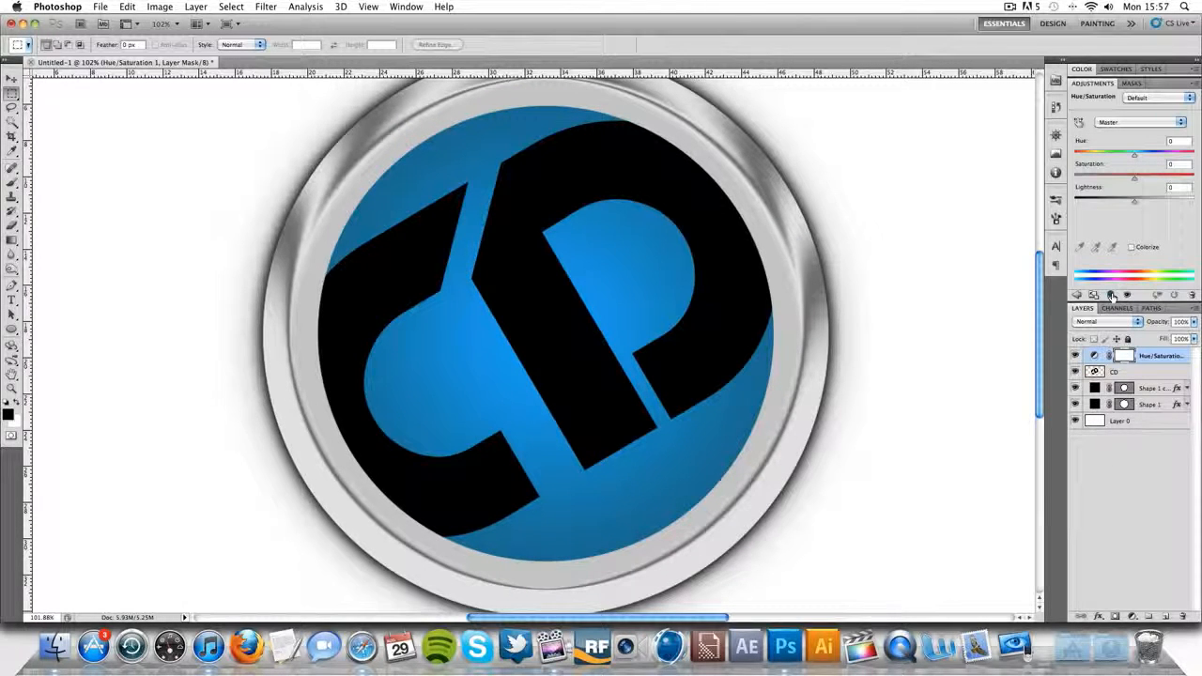
click(1111, 296)
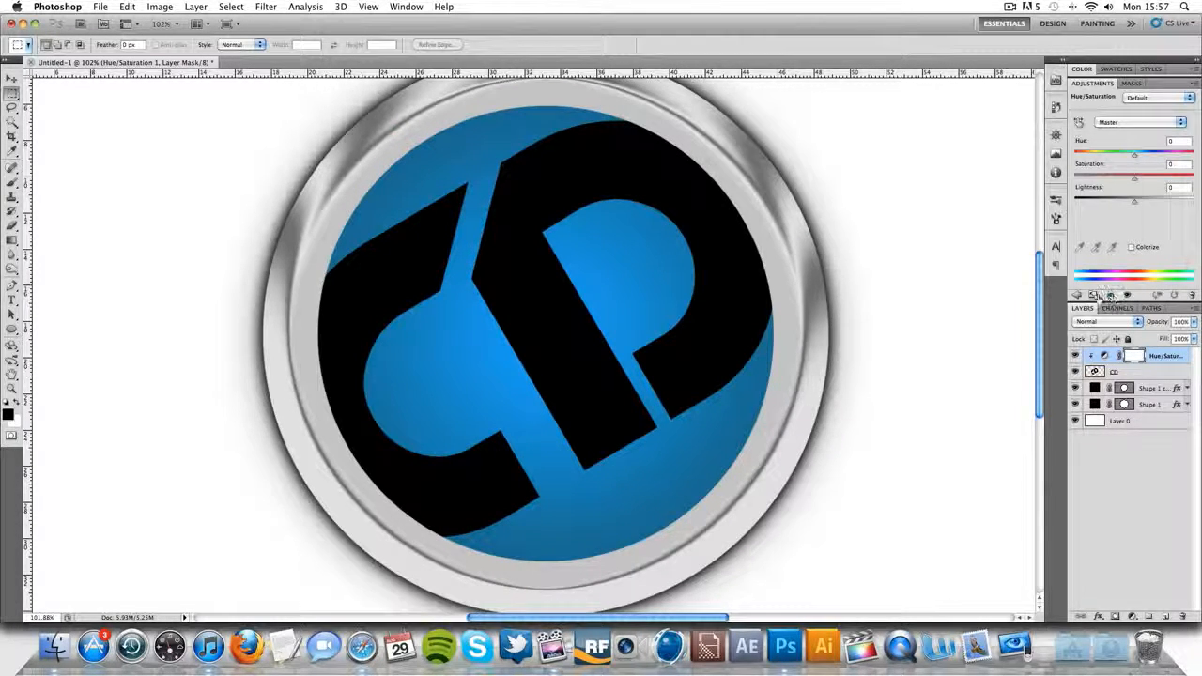
- Set the clipped Hue/Saturation adjustment's lightness to about +18 to turn the lettering dark grey
click(1139, 374)
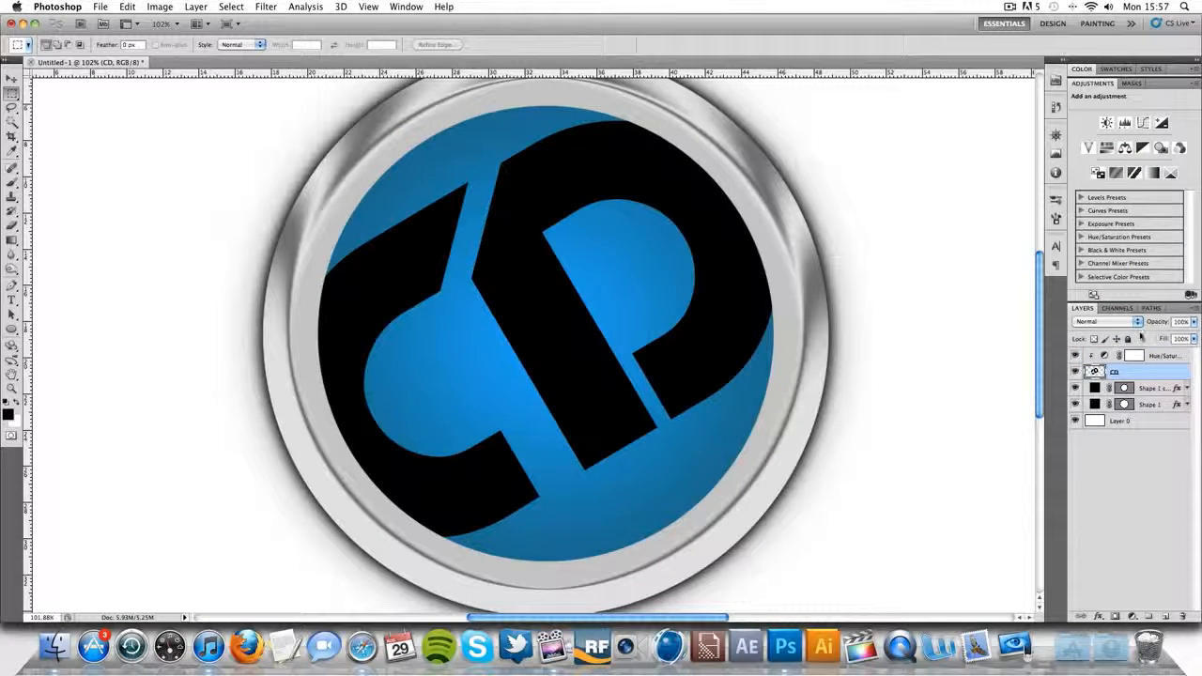
click(1155, 355)
mouse_move(1134, 203)
mouse_down()
mouse_move(1108, 204)
mouse_move(1146, 207)
mouse_up()
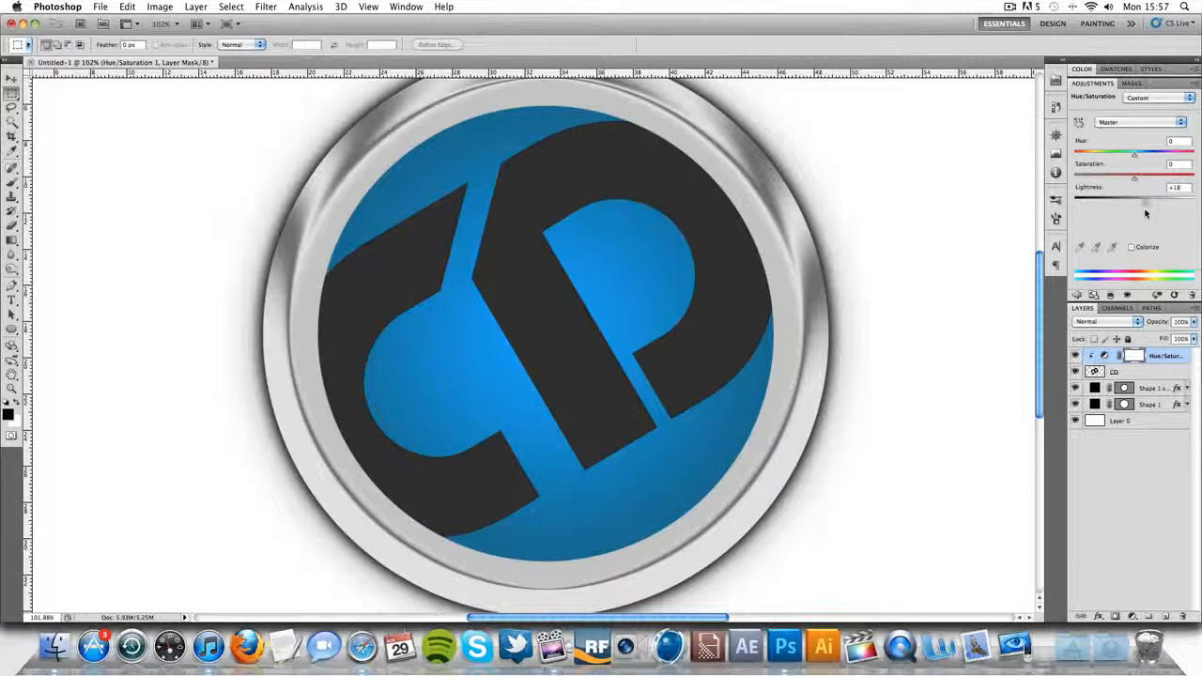
click(1145, 374)
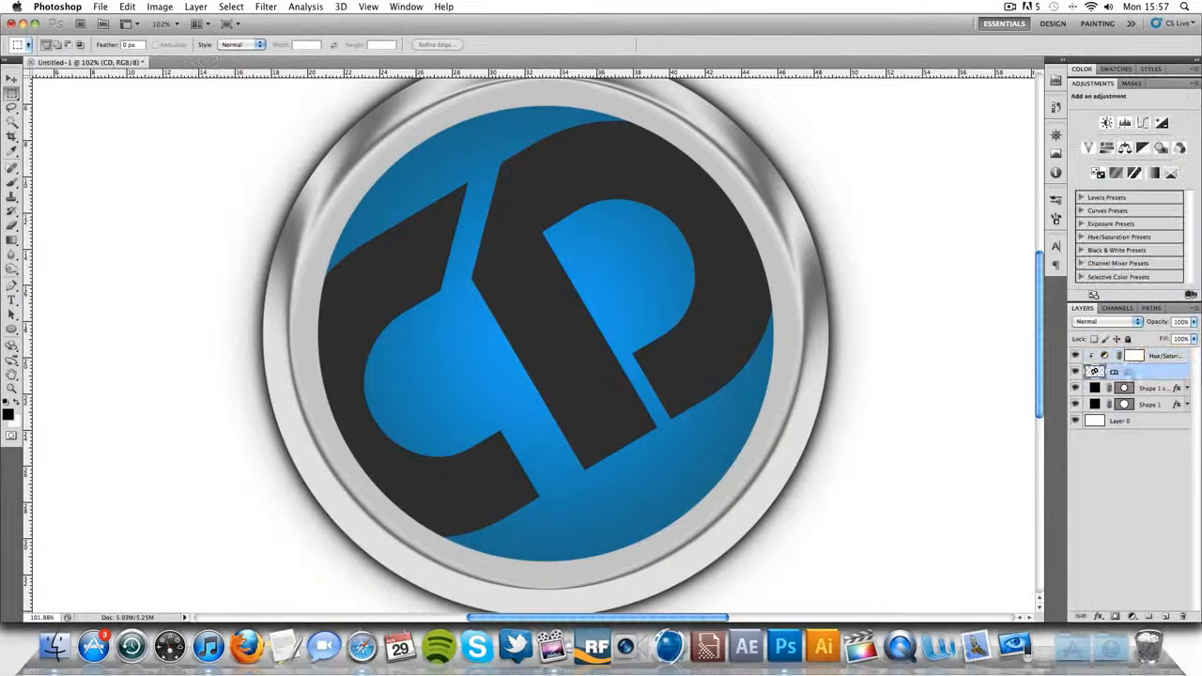
click(1154, 355)
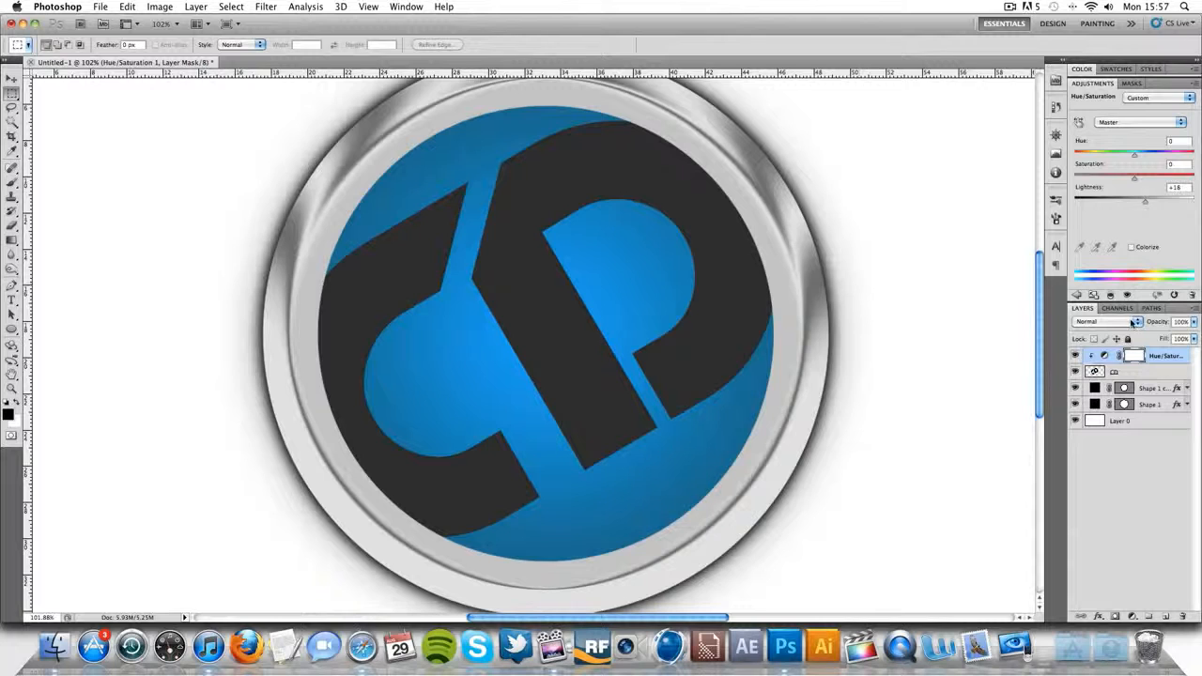
- Give the CD layer a black inner glow with Normal blend mode and a size of 10 px
click(1118, 374)
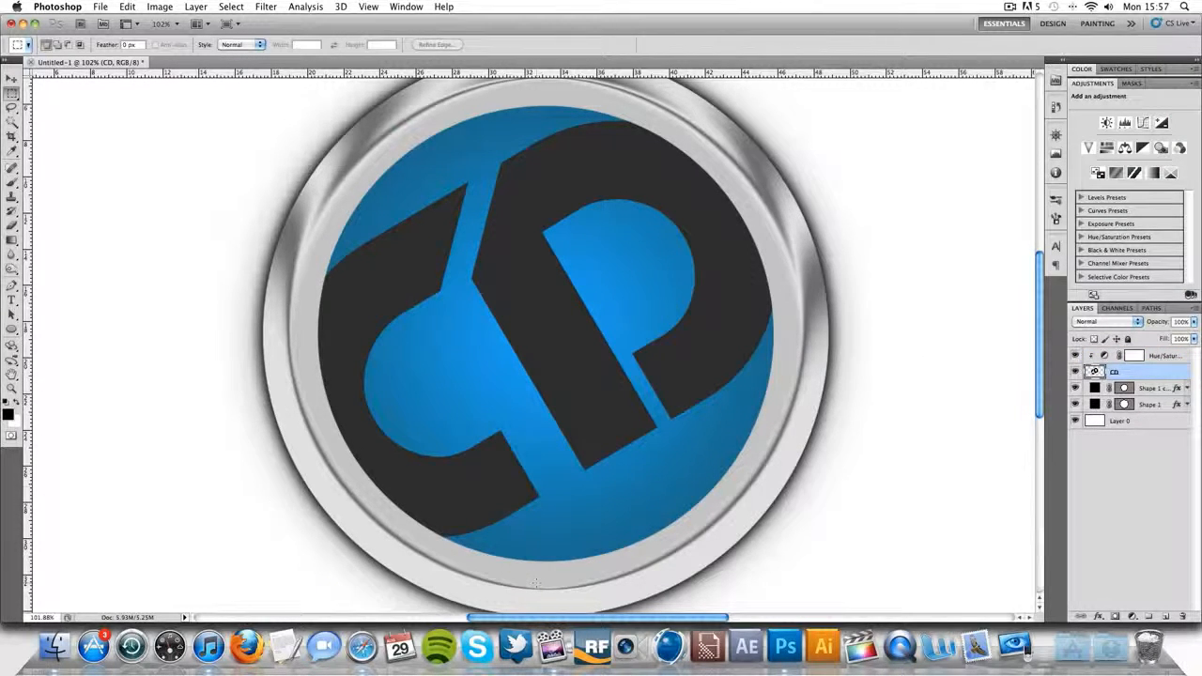
double_click(1178, 371)
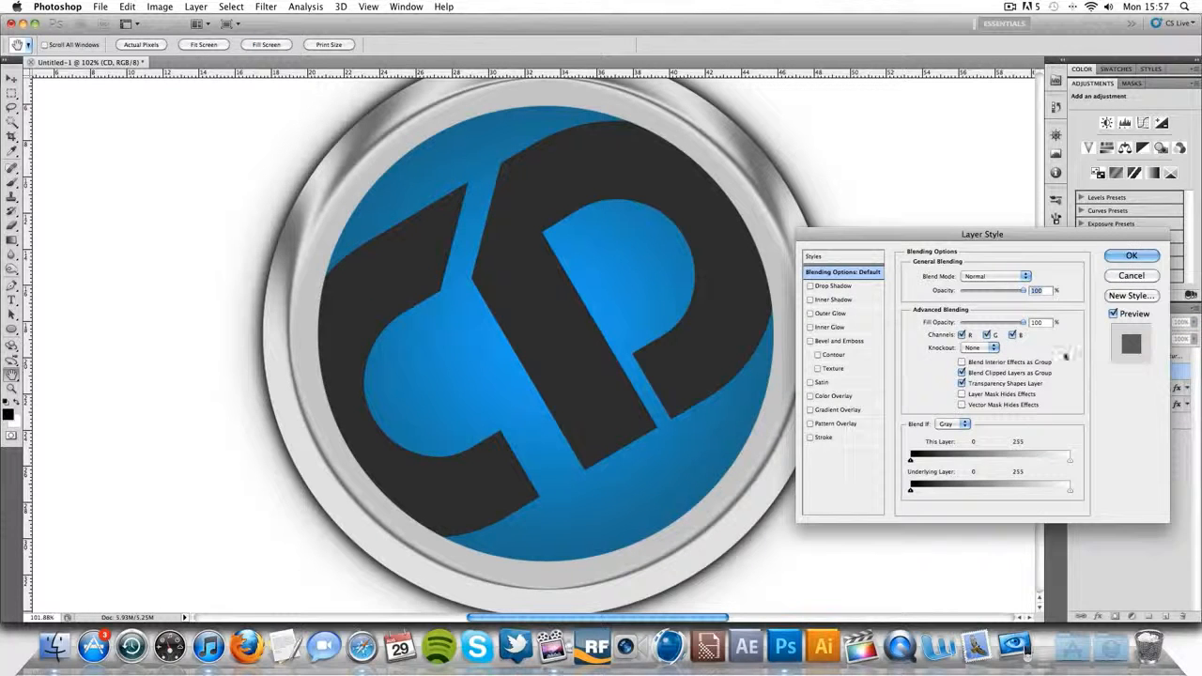
click(810, 327)
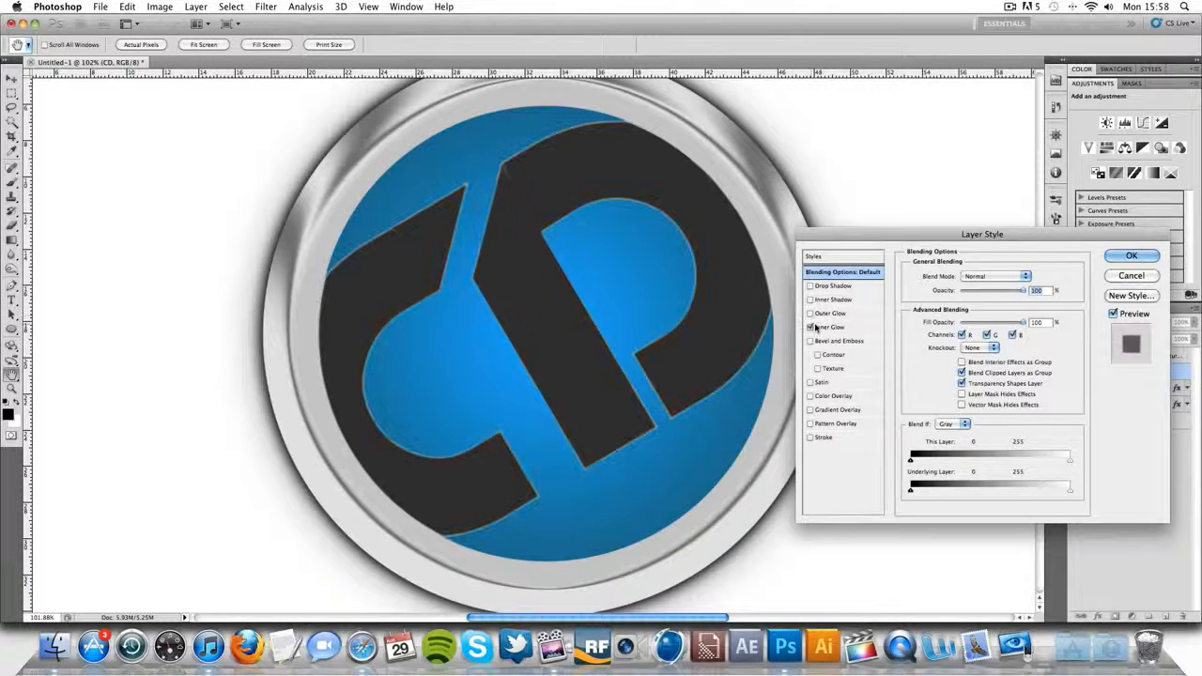
click(845, 326)
click(979, 277)
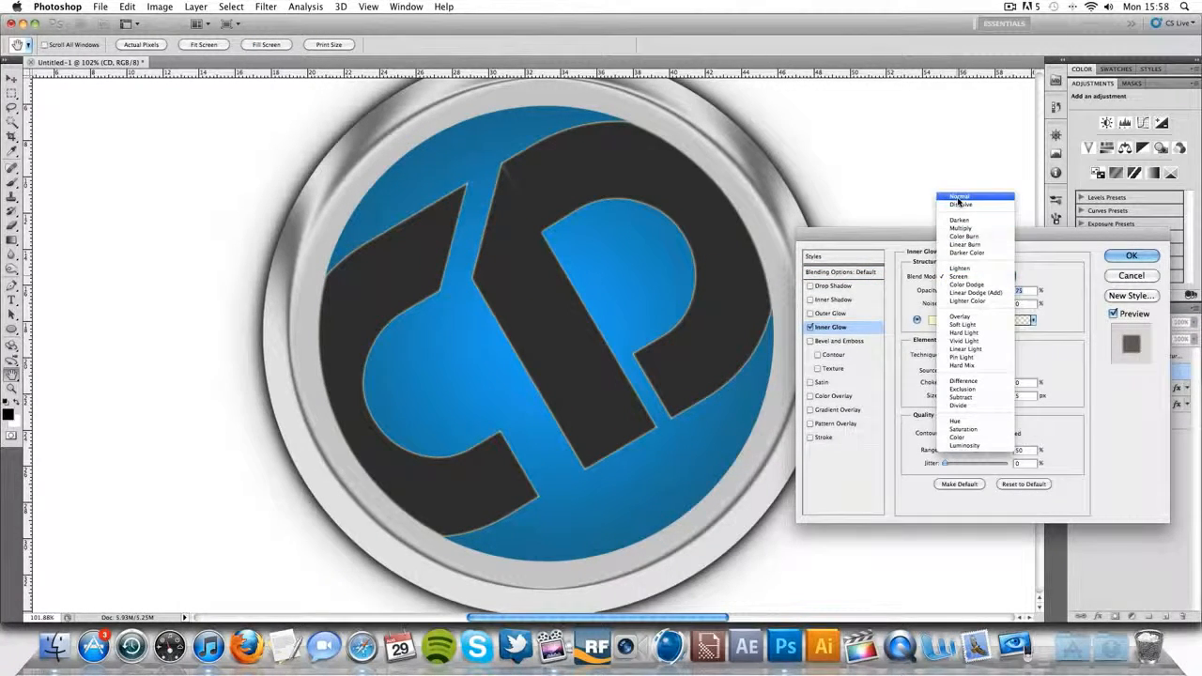
click(957, 199)
click(995, 320)
drag(932, 318, 754, 476)
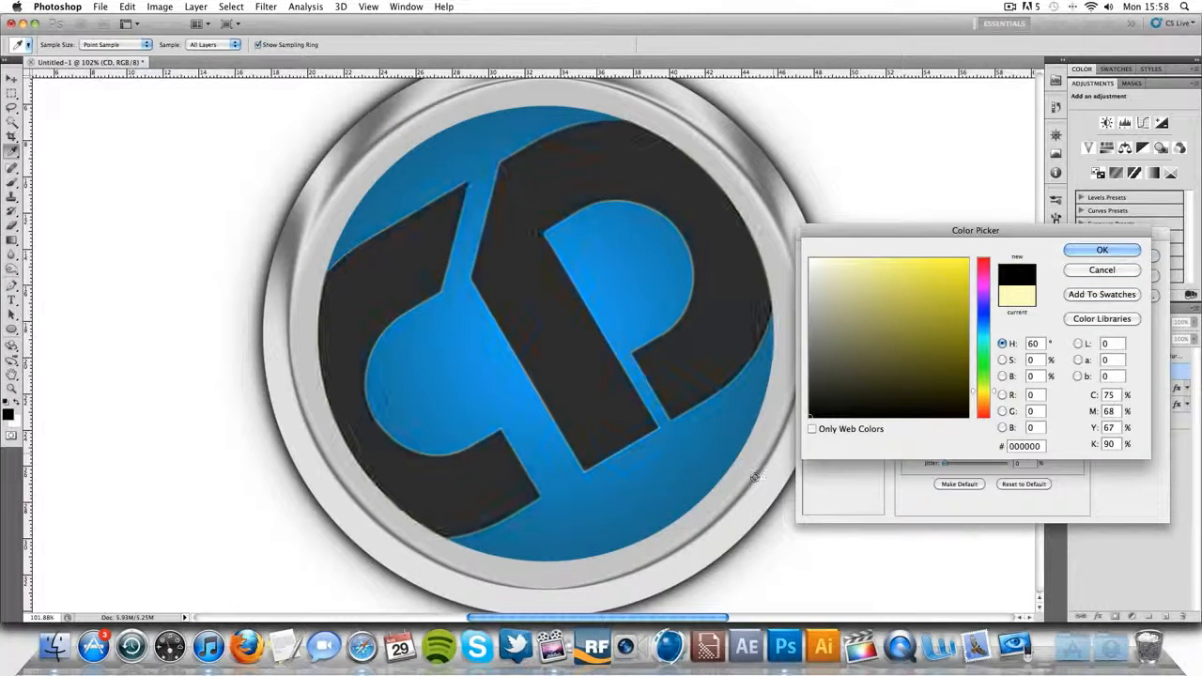
click(1100, 249)
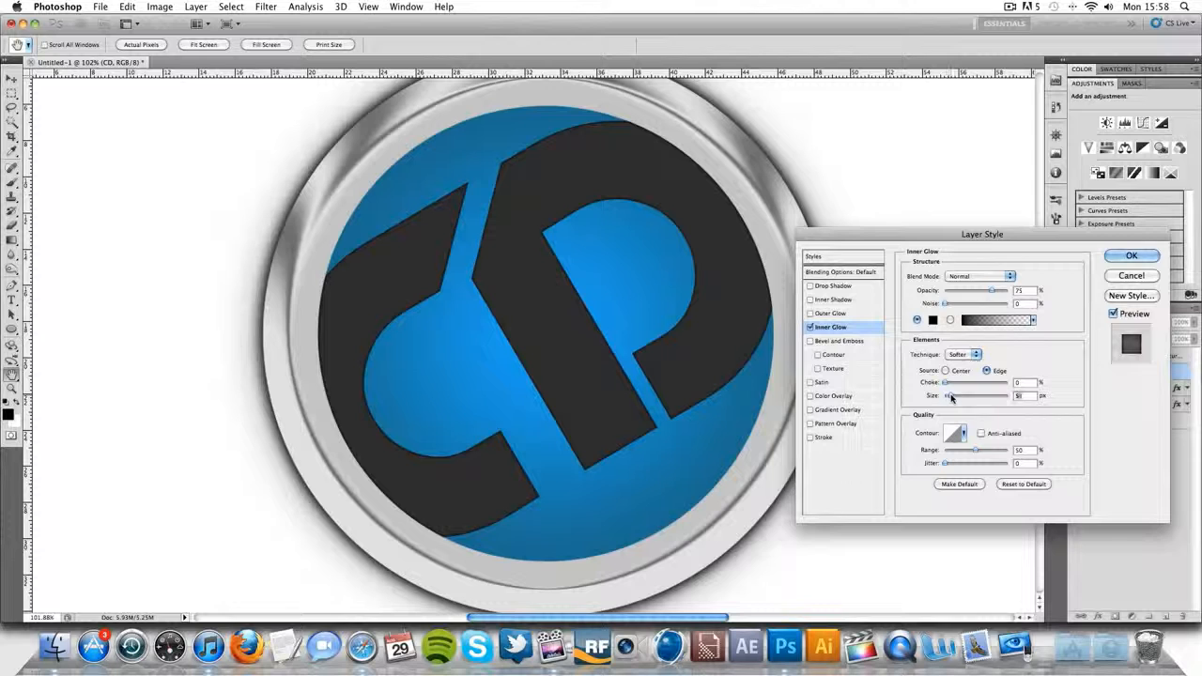
drag(950, 398, 951, 397)
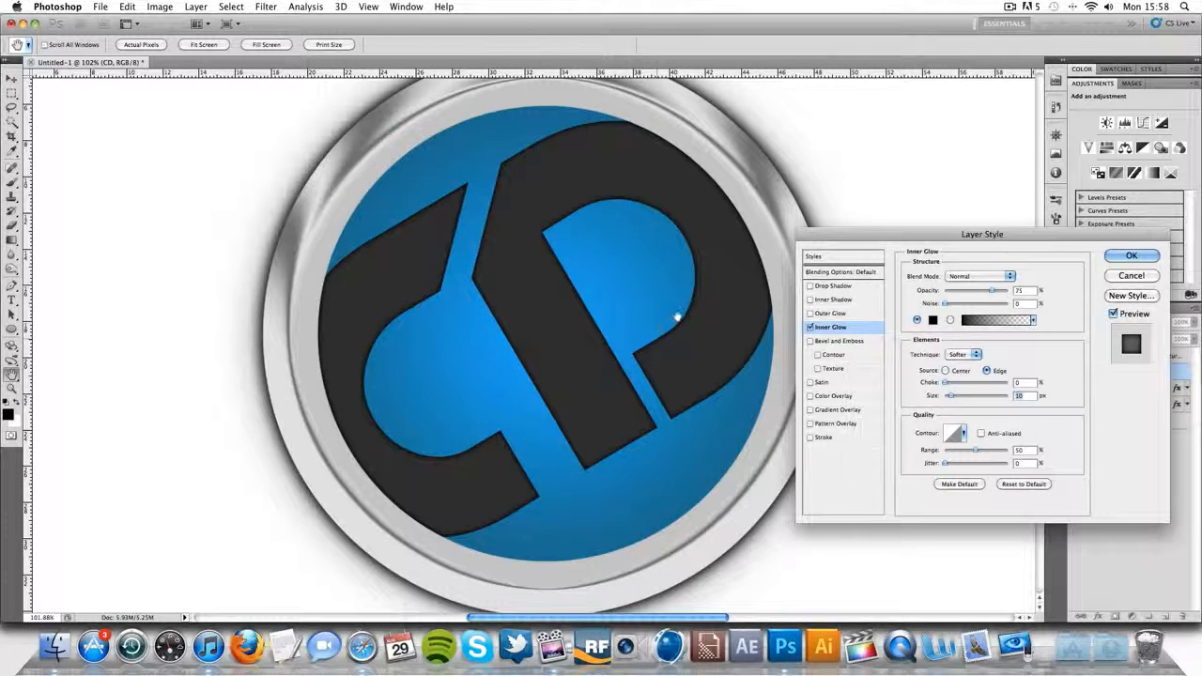
- Add a white drop shadow to the CD layer with Overlay blend mode and 40% opacity
click(810, 285)
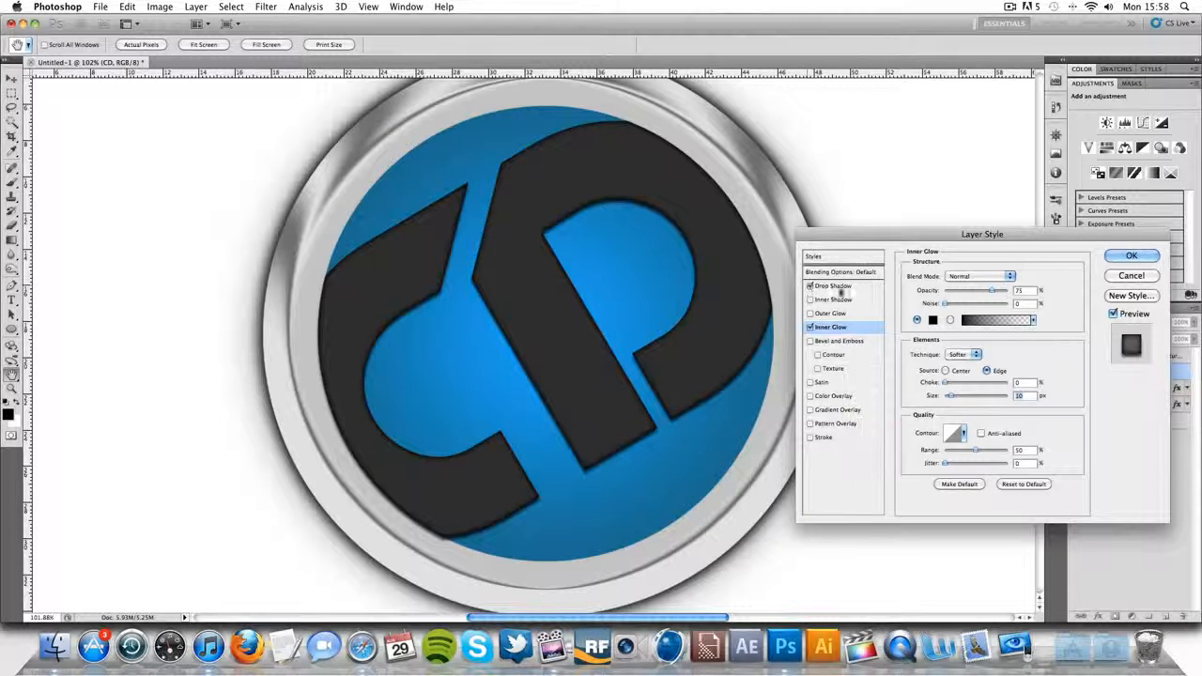
click(859, 287)
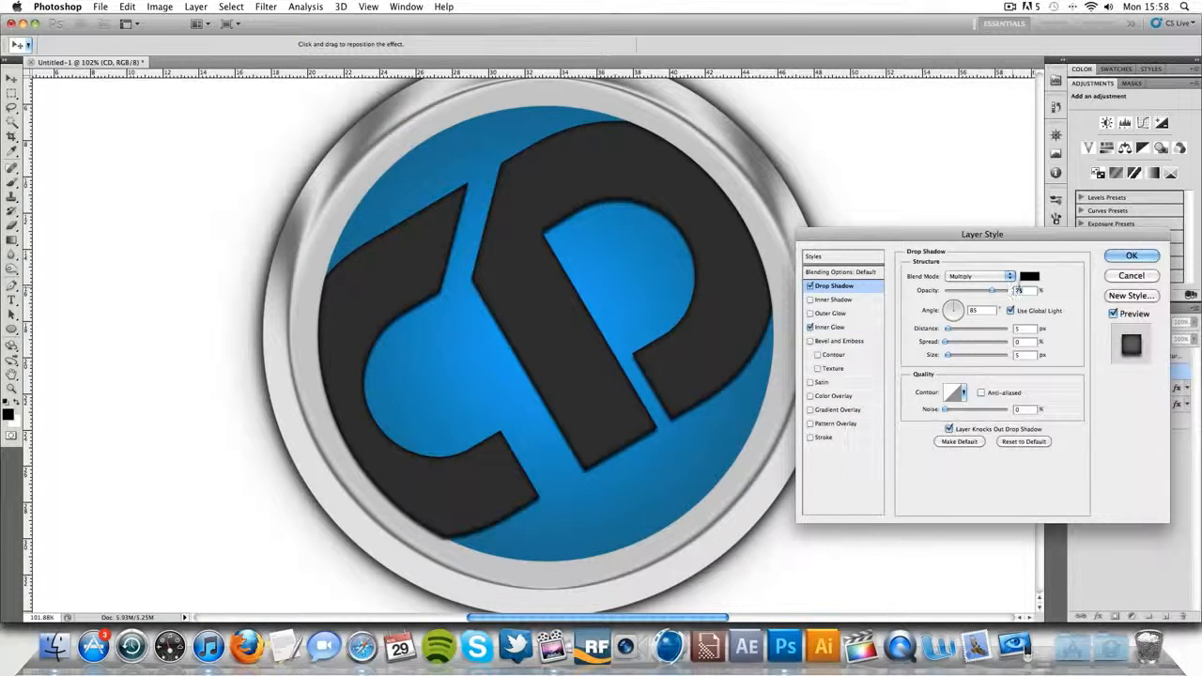
text(40)
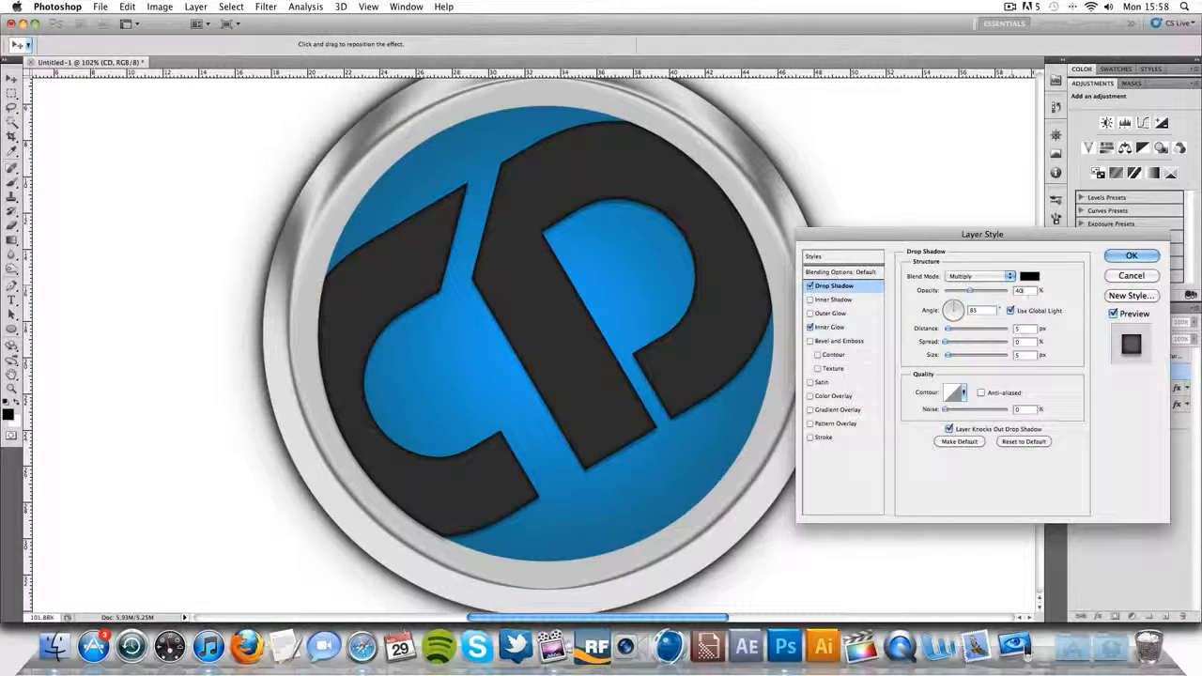
click(1010, 276)
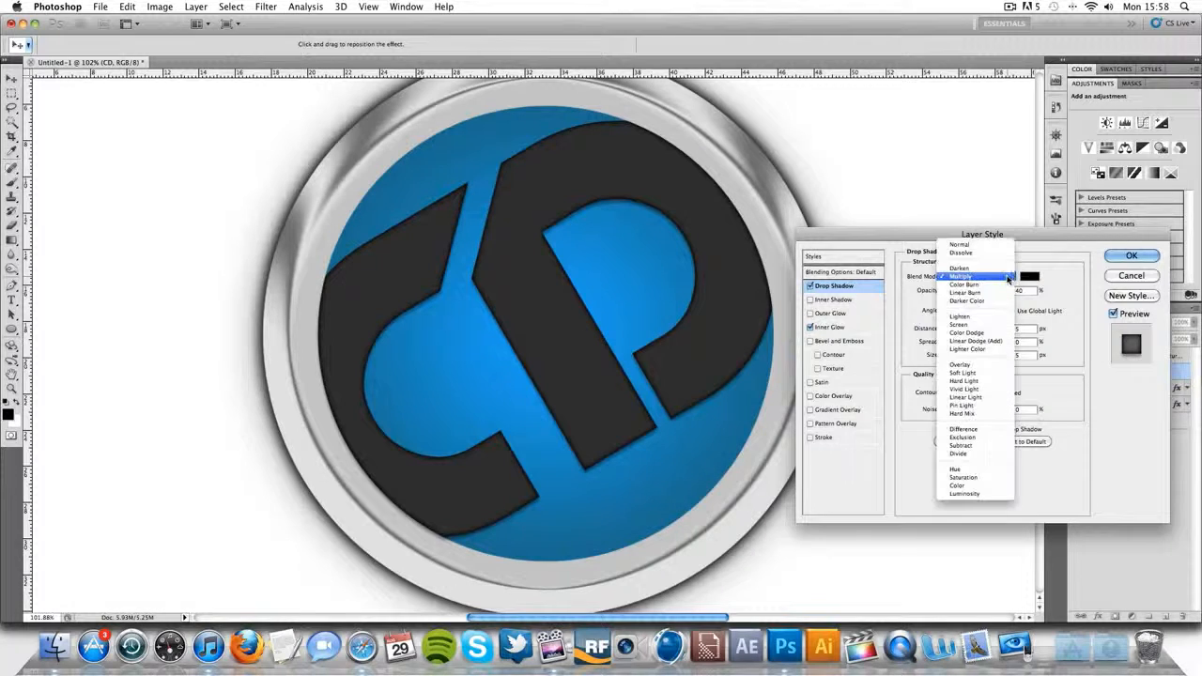
click(959, 364)
click(1025, 279)
drag(886, 349, 610, 141)
click(1101, 252)
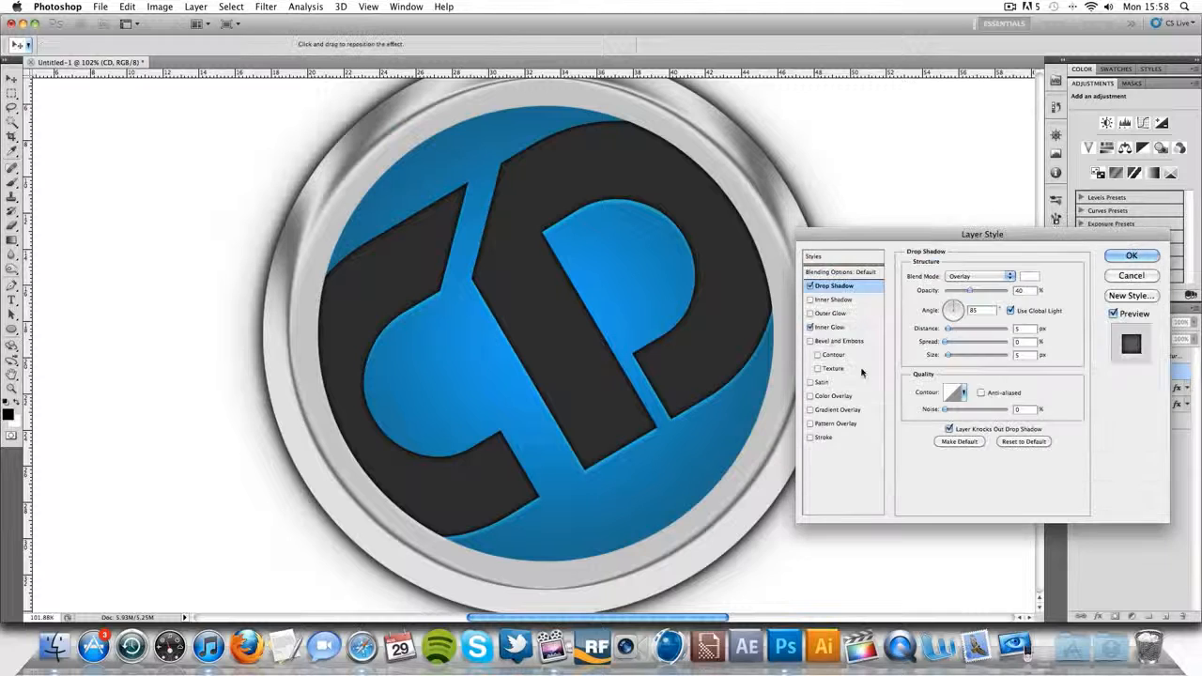
- Set the CD drop shadow's size to 0 px and spread to 100%, and fine-tune its distance
text(0)
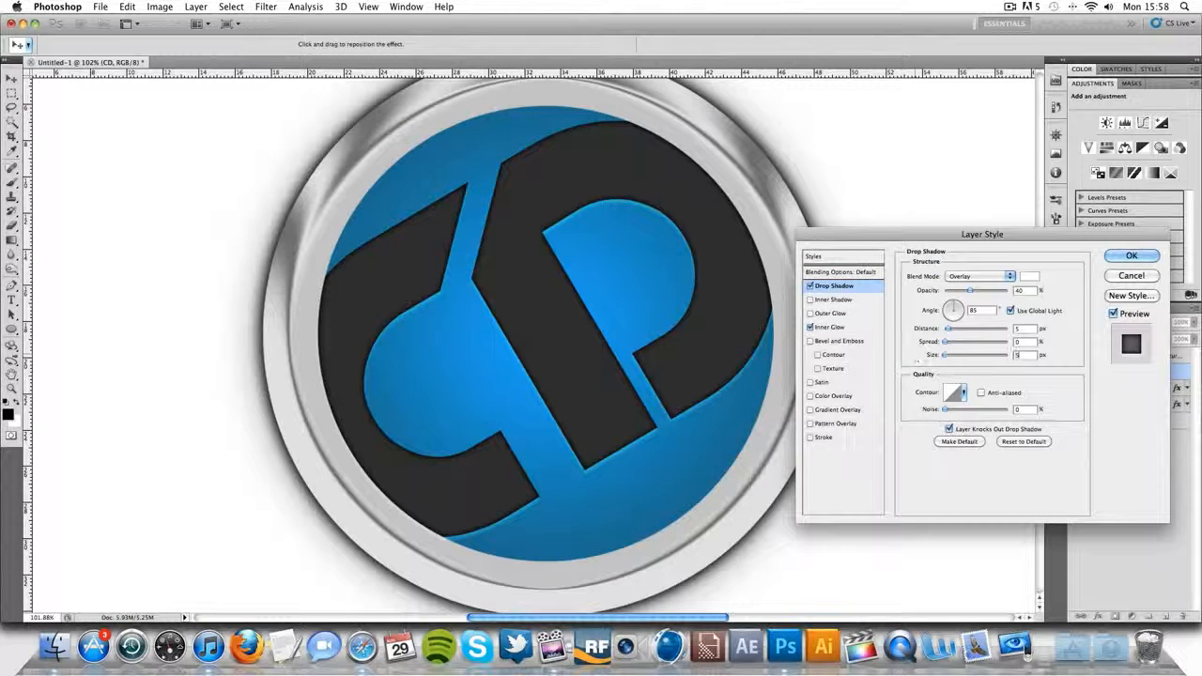
drag(1020, 342, 968, 344)
text(10-0)
key(BackSpace)
key(BackSpace)
drag(1021, 329, 992, 330)
text(2)
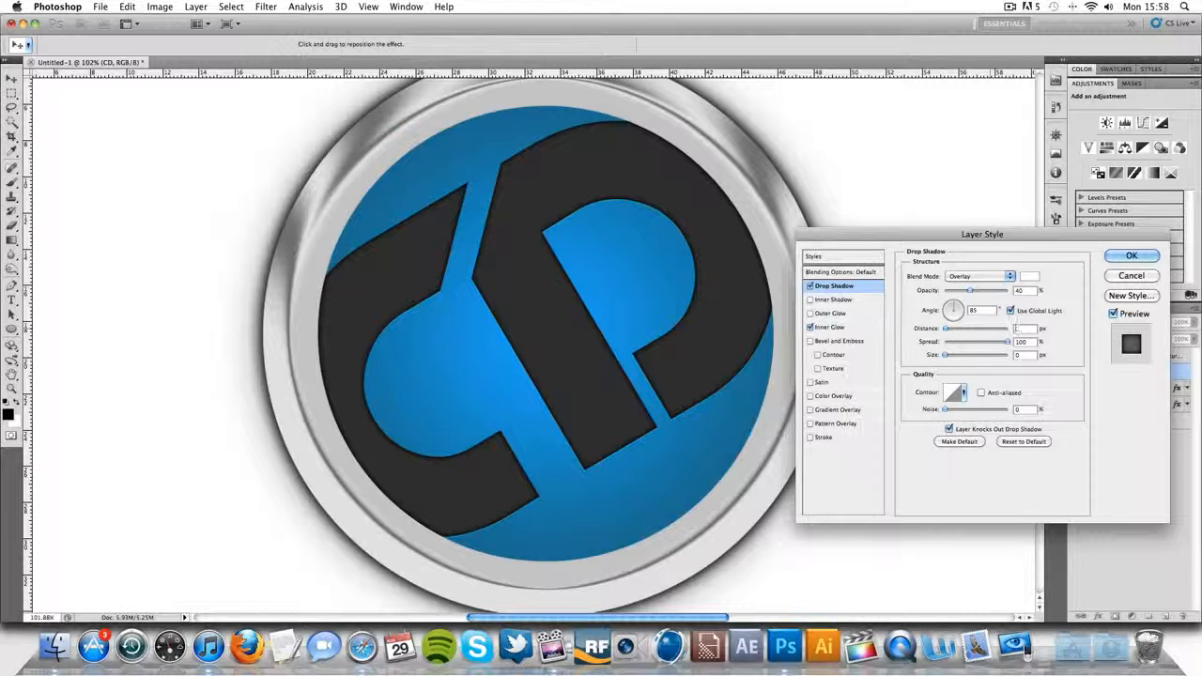
text(3)
drag(945, 330, 947, 329)
- Add a black inner shadow to the CD layer with Normal blend mode and about 38 px size, and apply the layer style
click(826, 299)
click(979, 276)
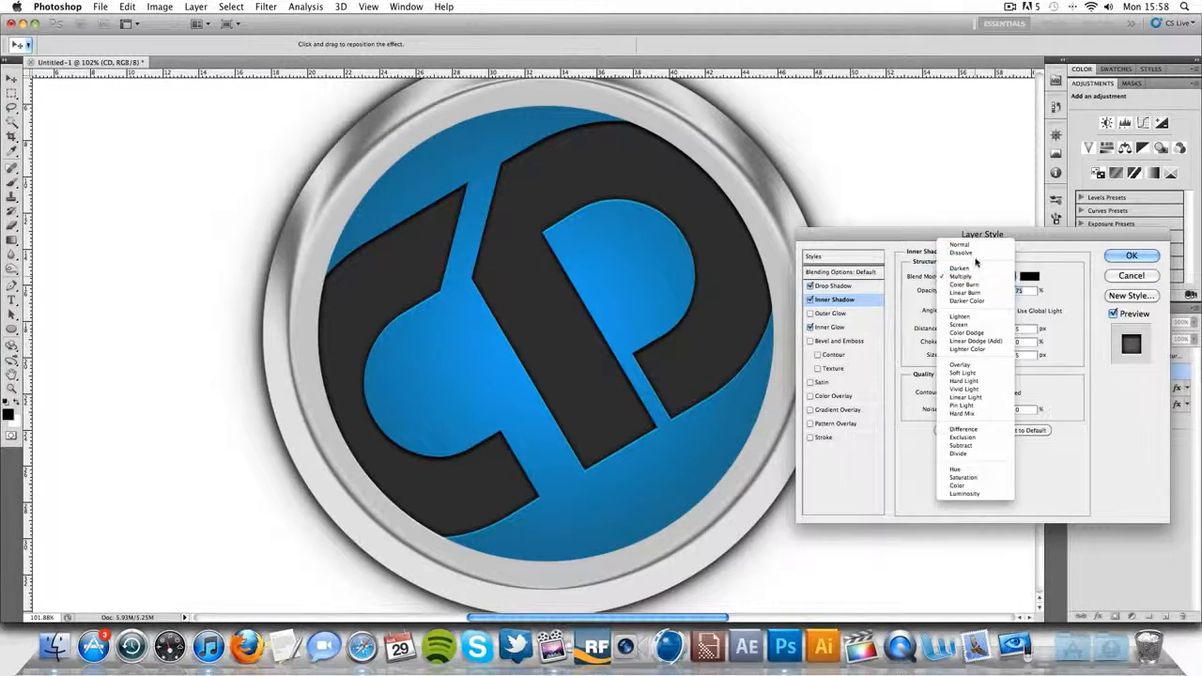
click(962, 241)
drag(947, 358, 957, 366)
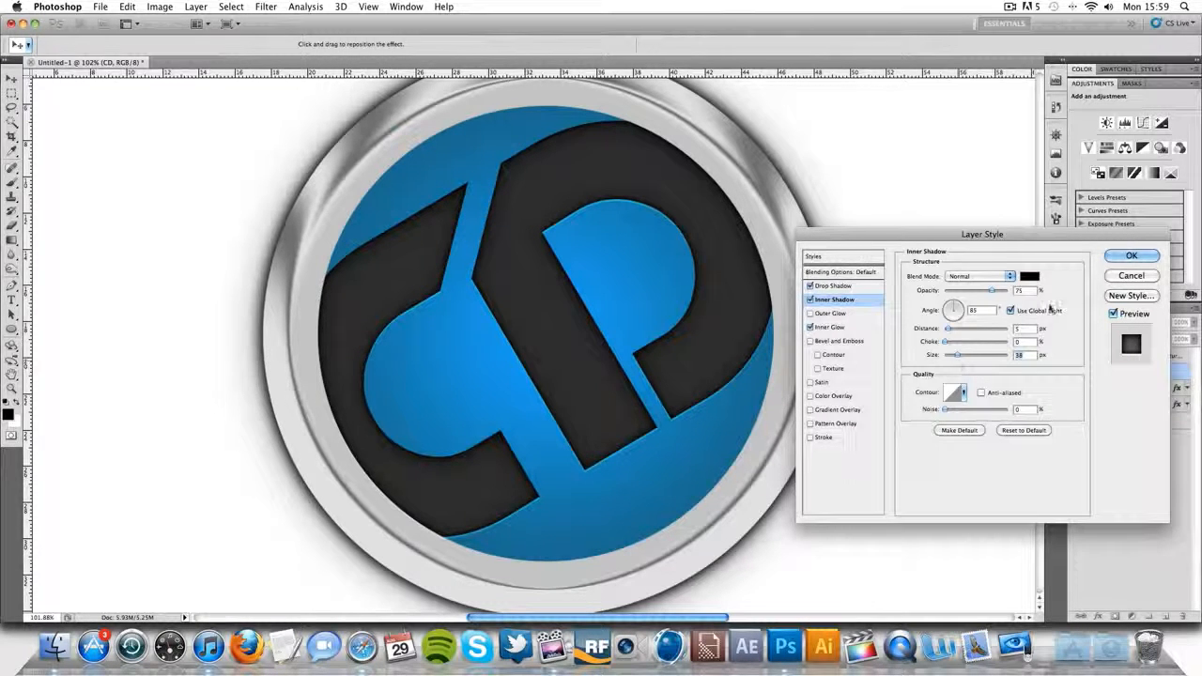
click(1131, 255)
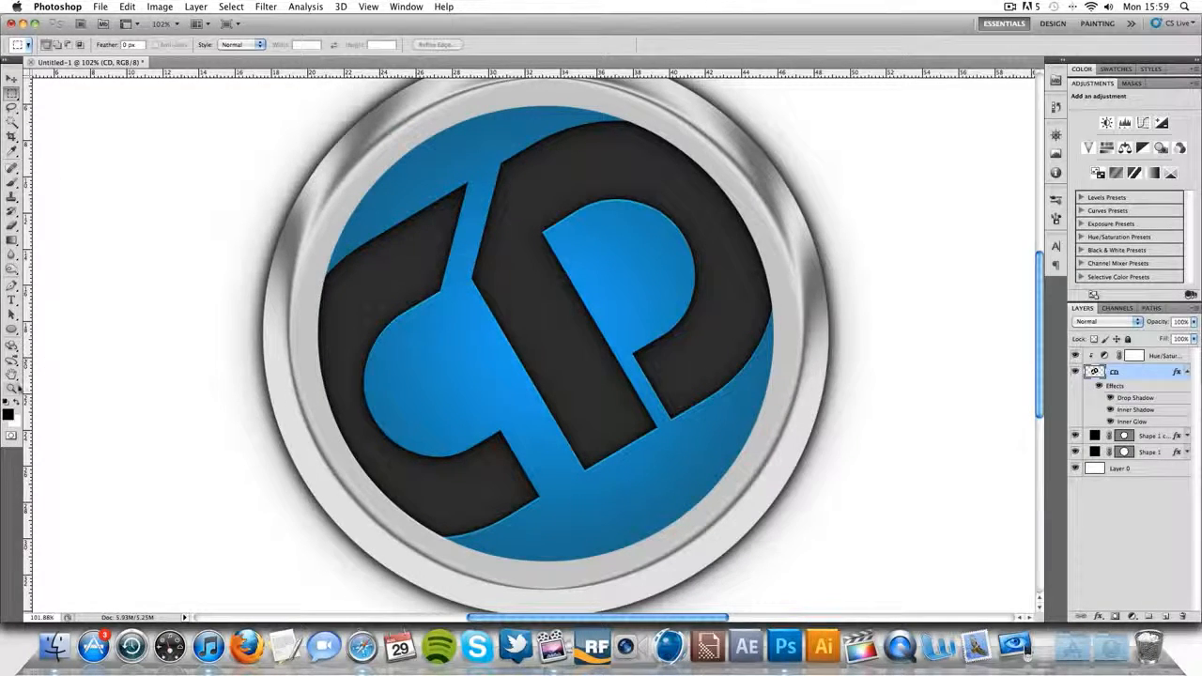
- Give the blue circle on Shape 1 copy a black inner glow with Normal blend mode and about 38 px size
click(12, 387)
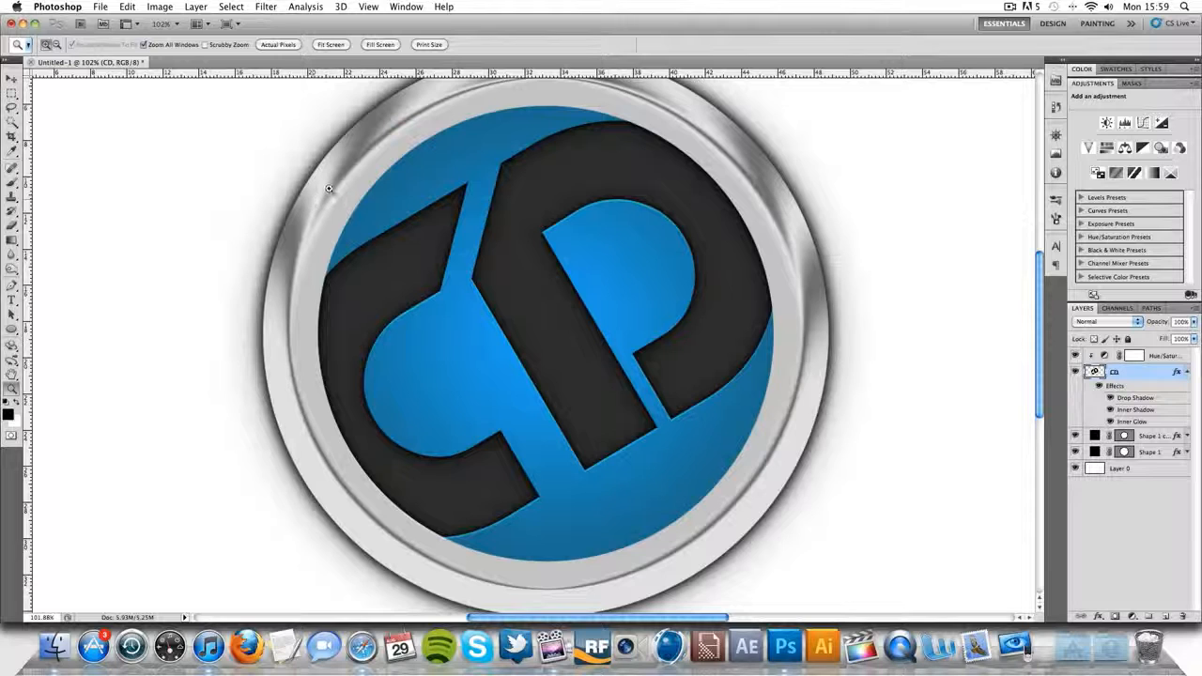
click(1169, 454)
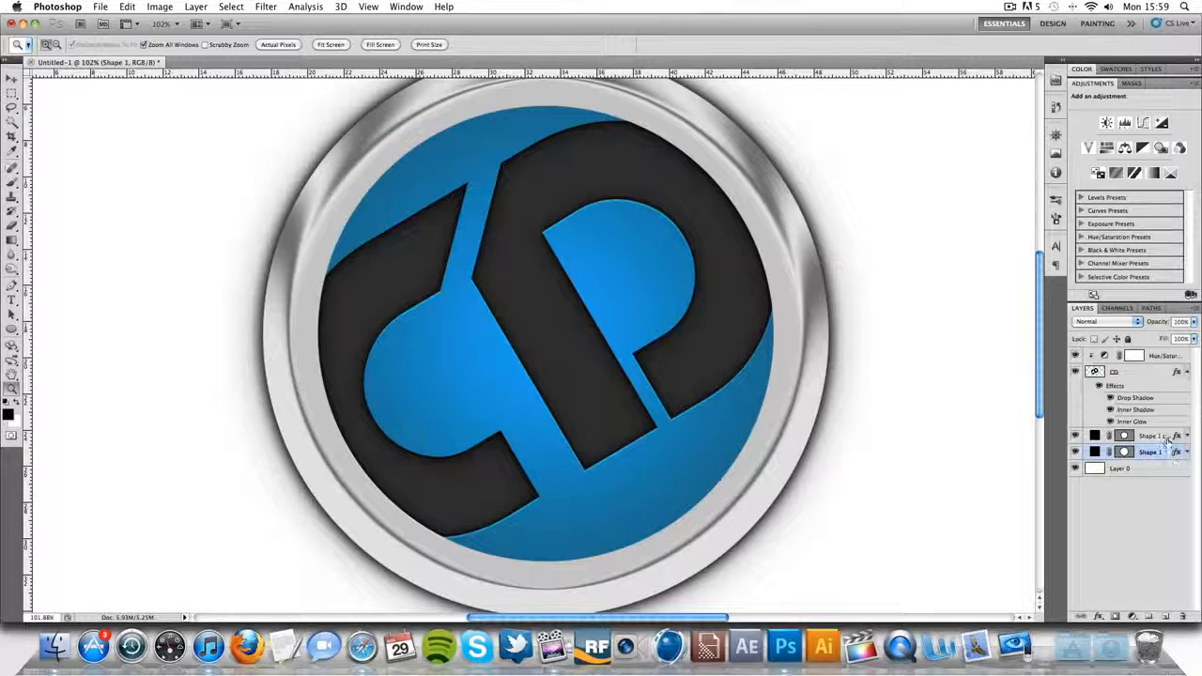
double_click(1164, 437)
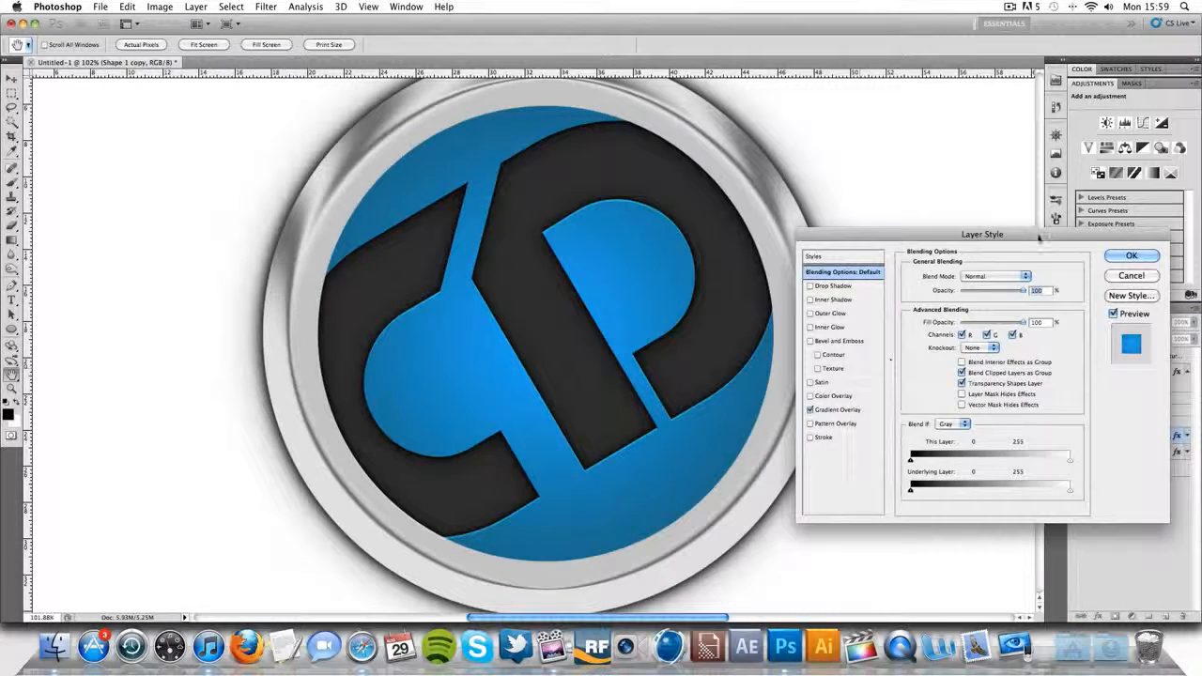
click(810, 326)
click(829, 326)
click(976, 276)
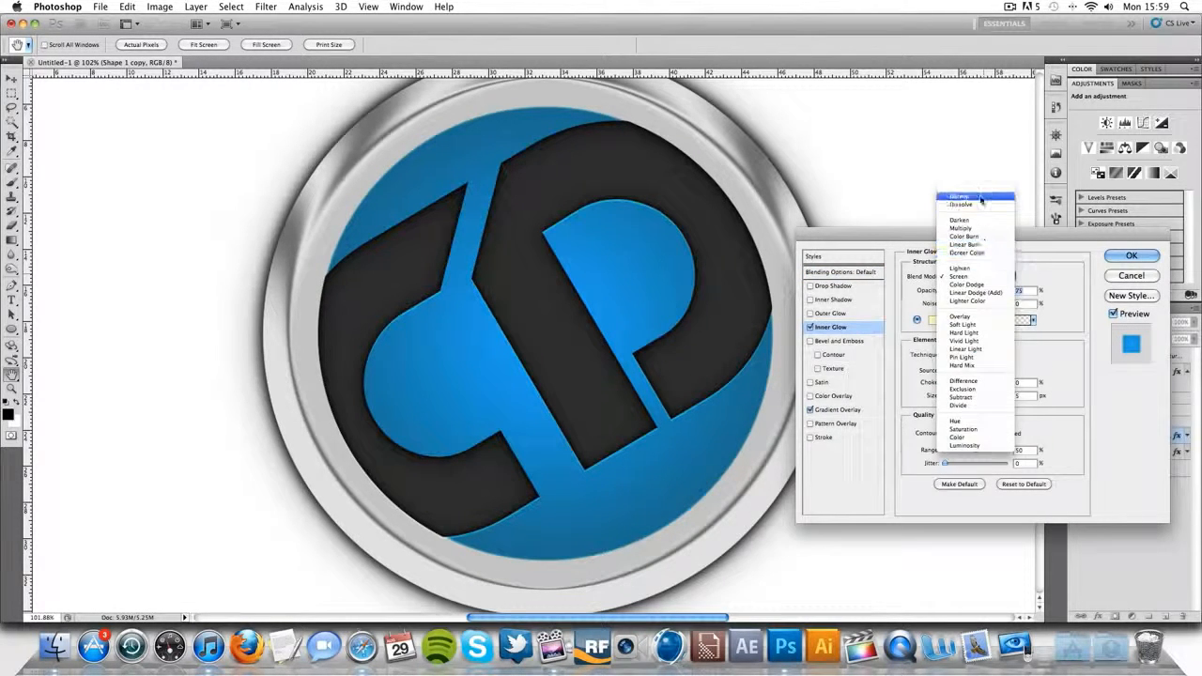
click(981, 198)
click(932, 320)
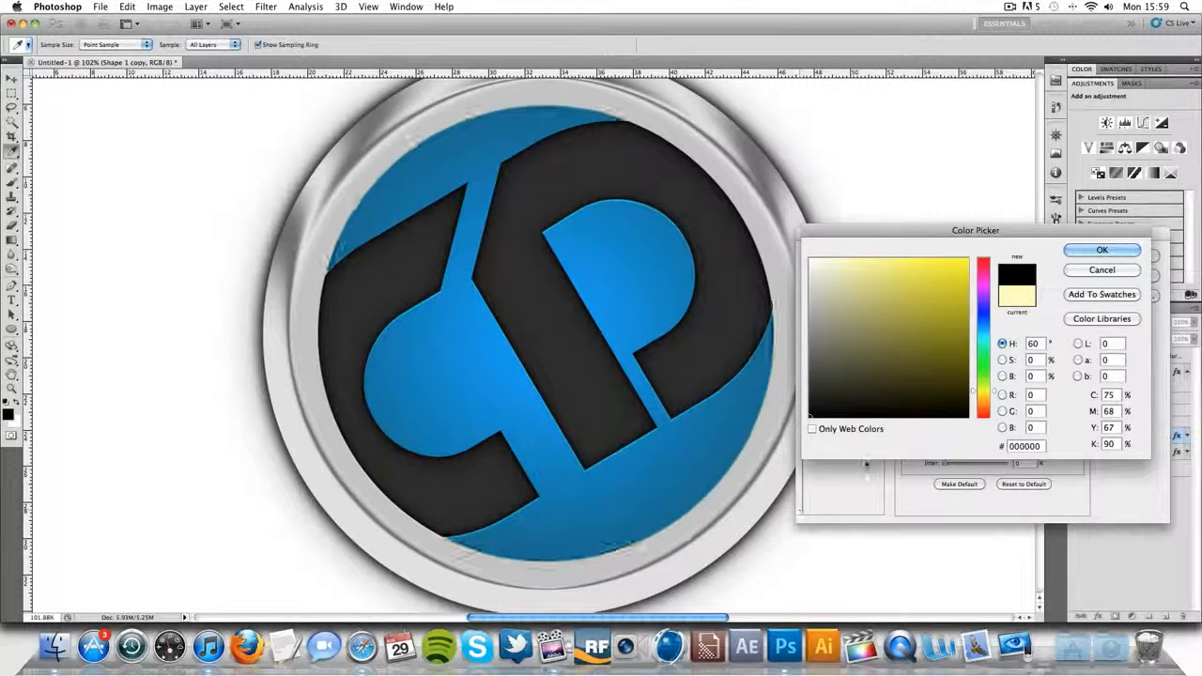
click(1101, 250)
drag(948, 402, 958, 400)
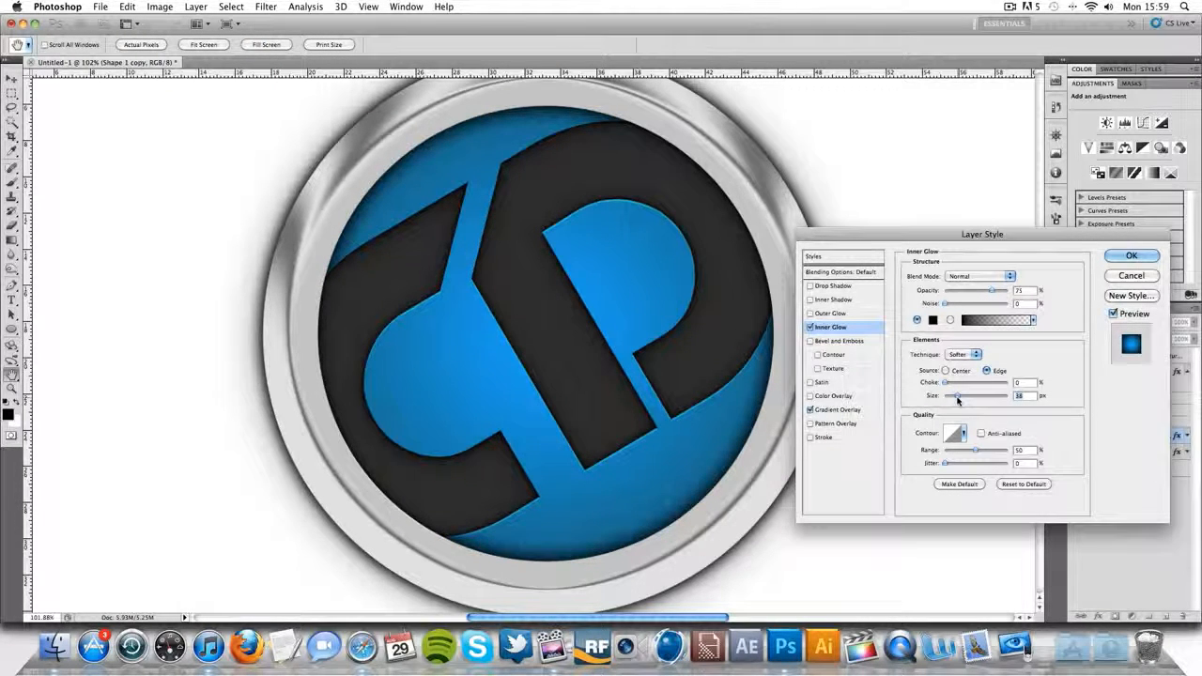
click(1128, 257)
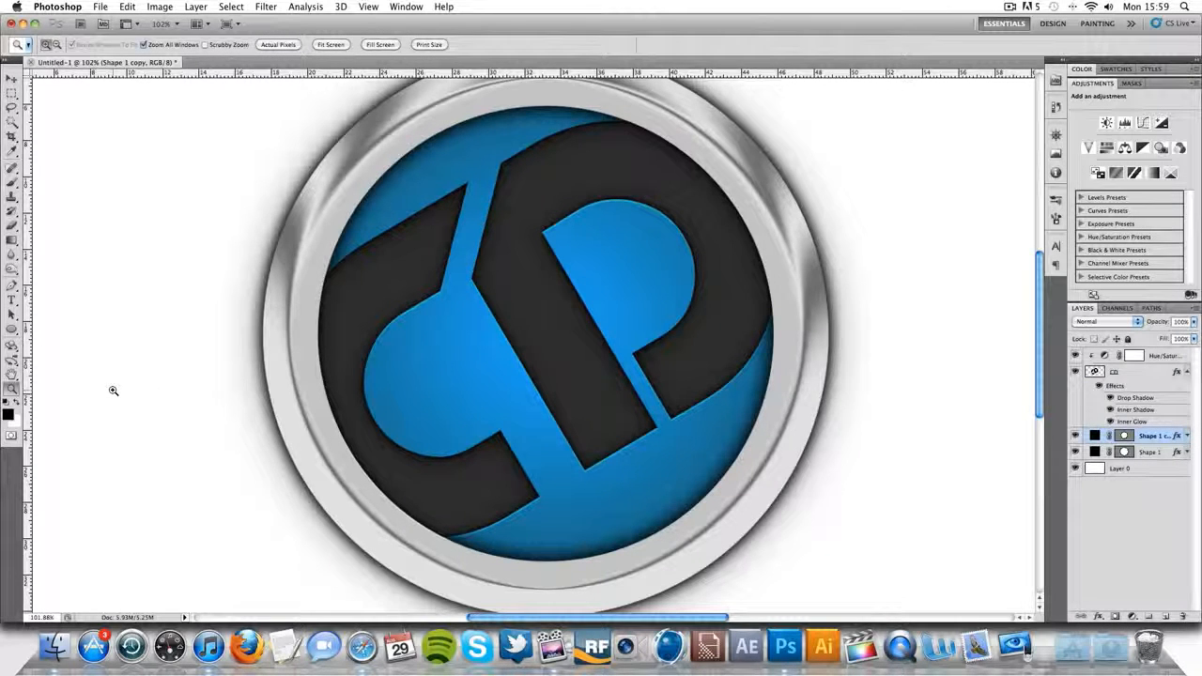
- Switch to Safari to examine the badge in the Chrome Designs reference image, and return to Photoshop to compare the artwork
alt+click(477, 389)
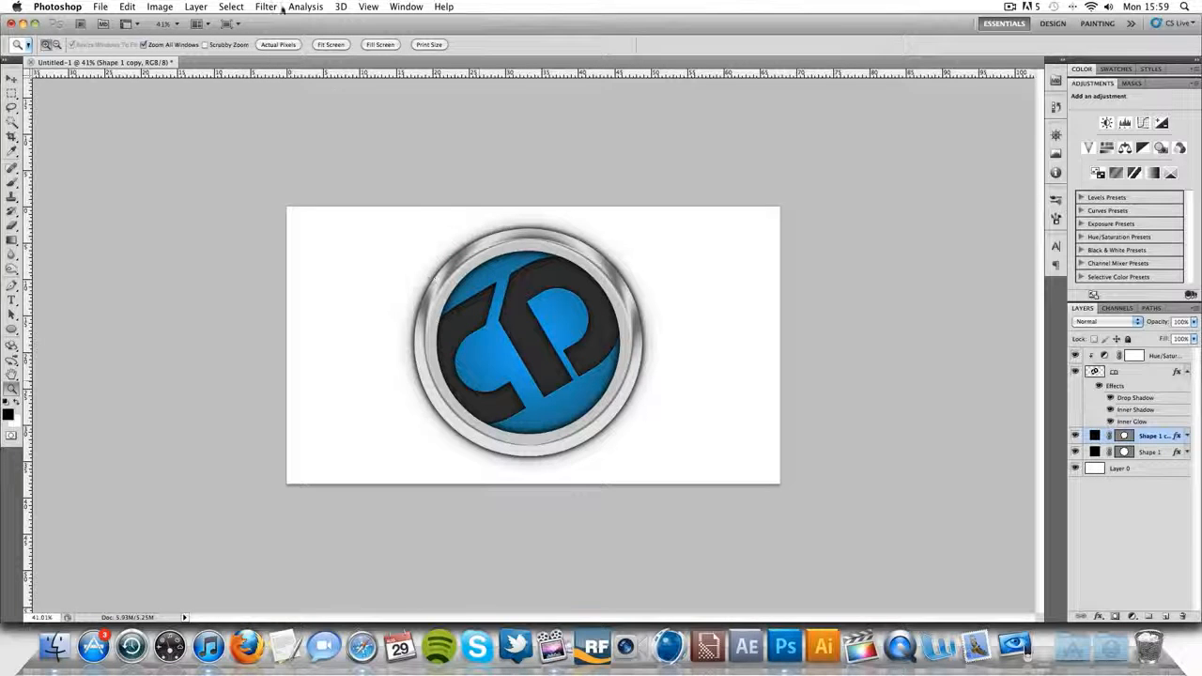
click(362, 646)
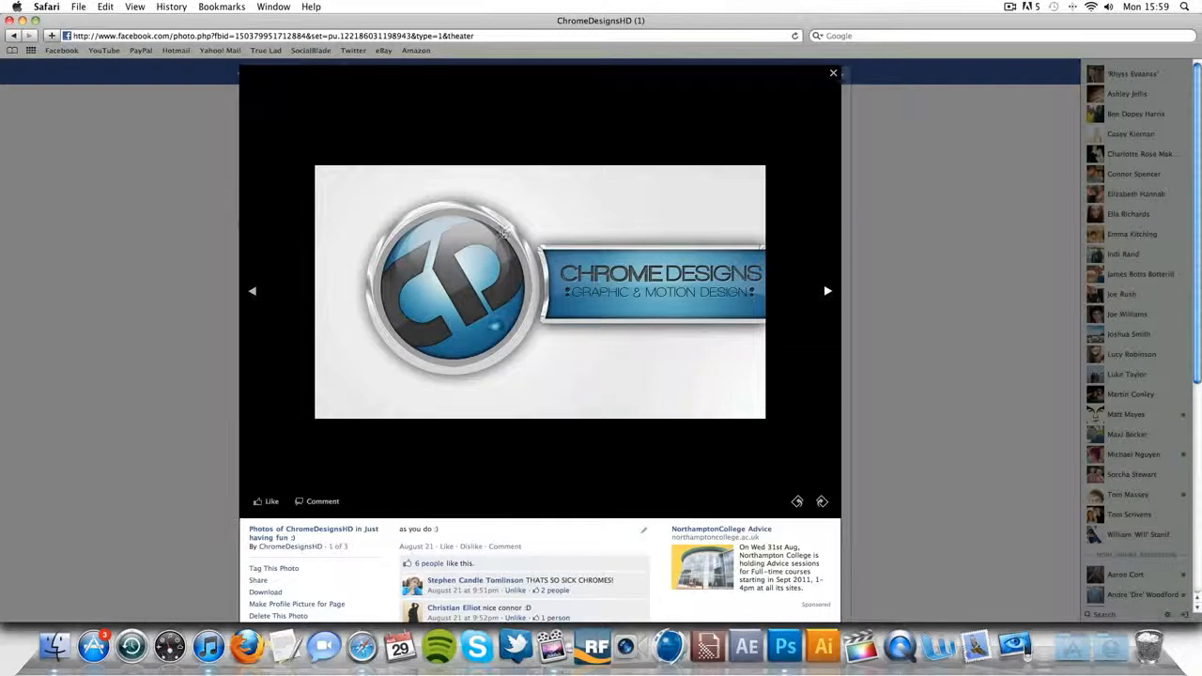
click(785, 646)
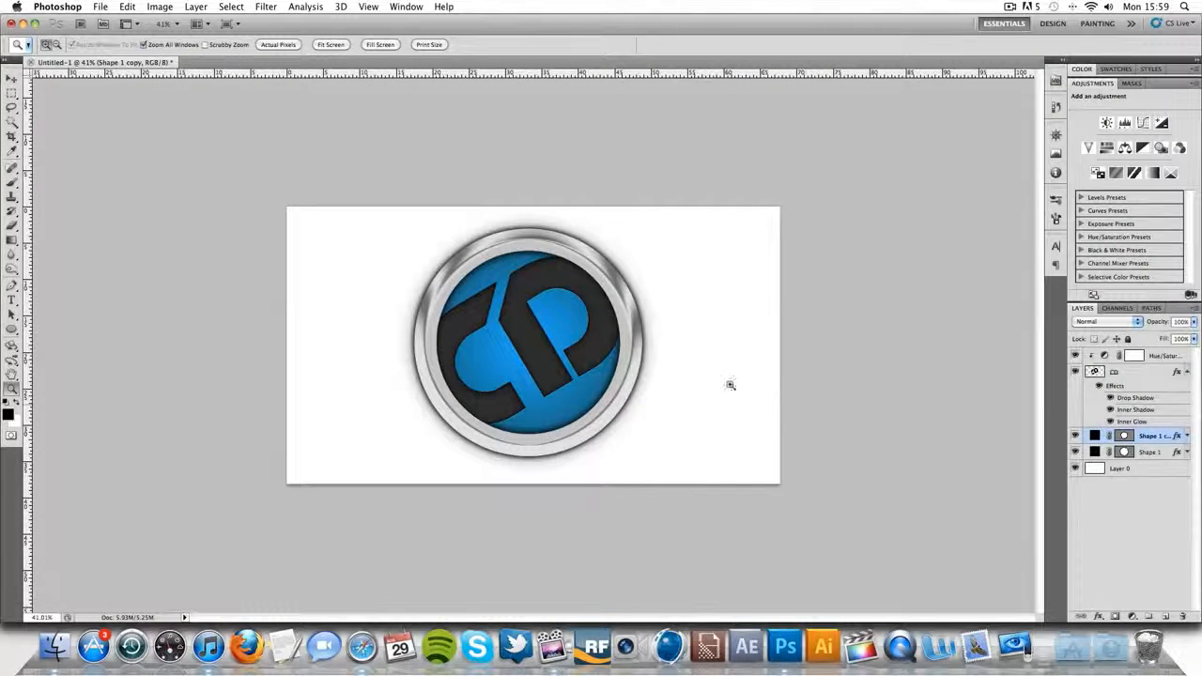
scroll(806, 400, up, 5)
scroll(806, 400, down, 5)
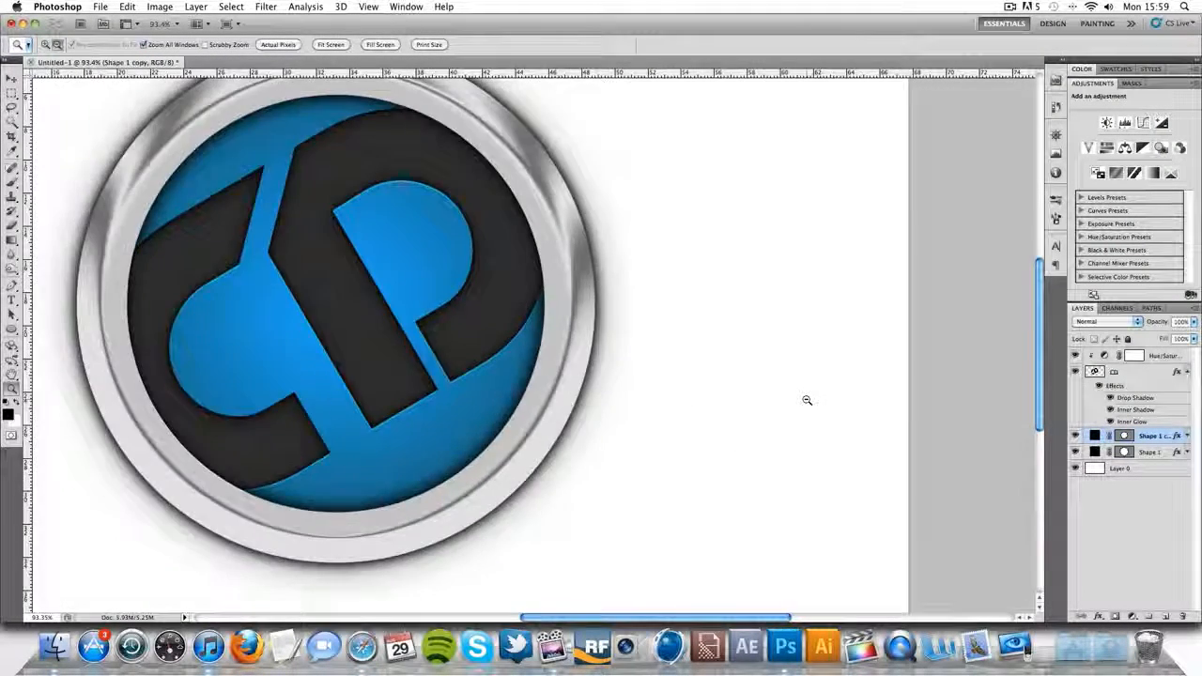
- Draw a white (ffffff) ellipse on a new layer above Hue/Saturation and position it against the blue circle's upper edge
click(1165, 357)
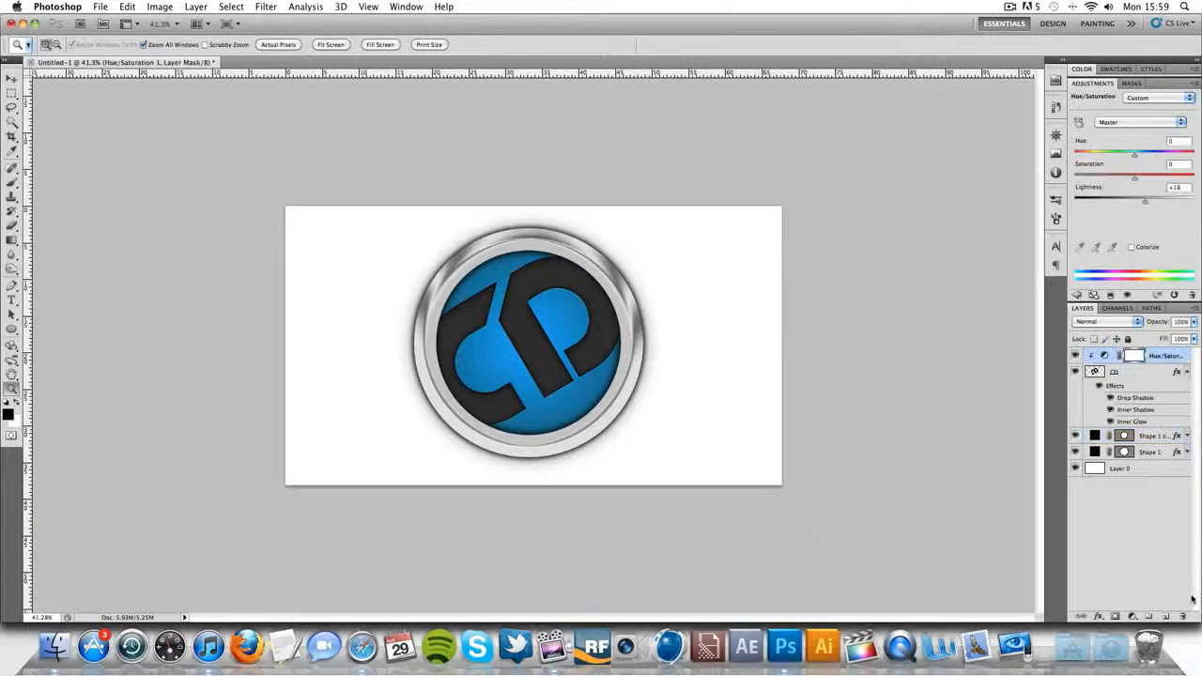
click(1165, 616)
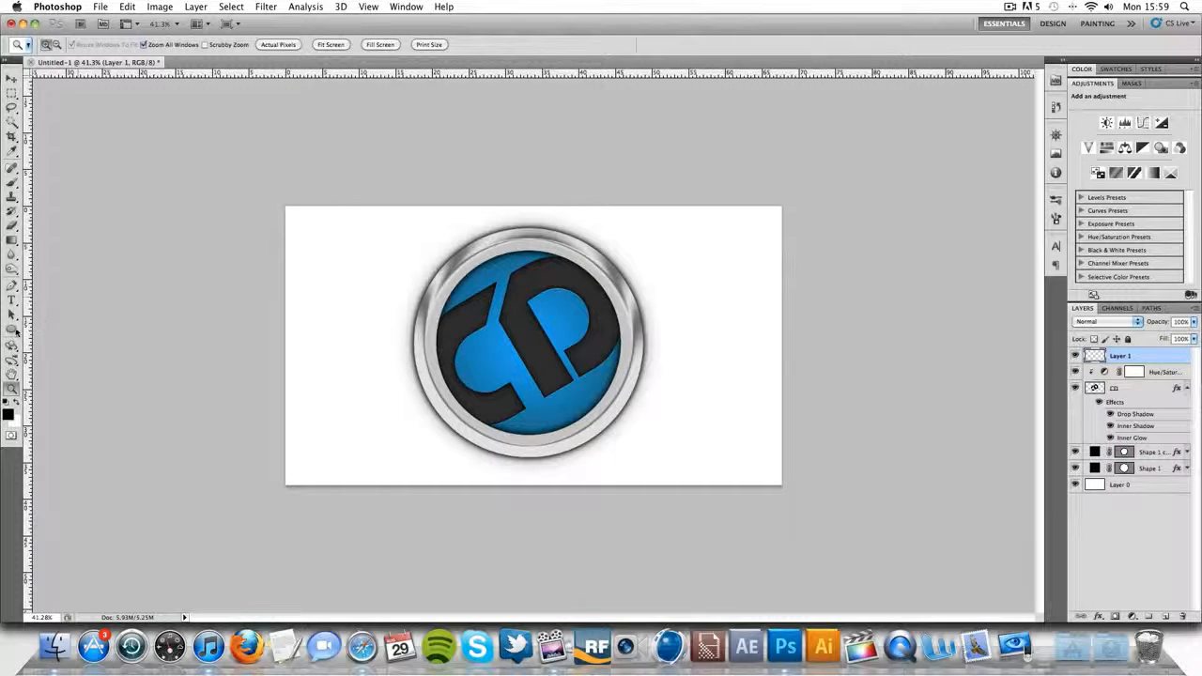
click(15, 329)
click(58, 350)
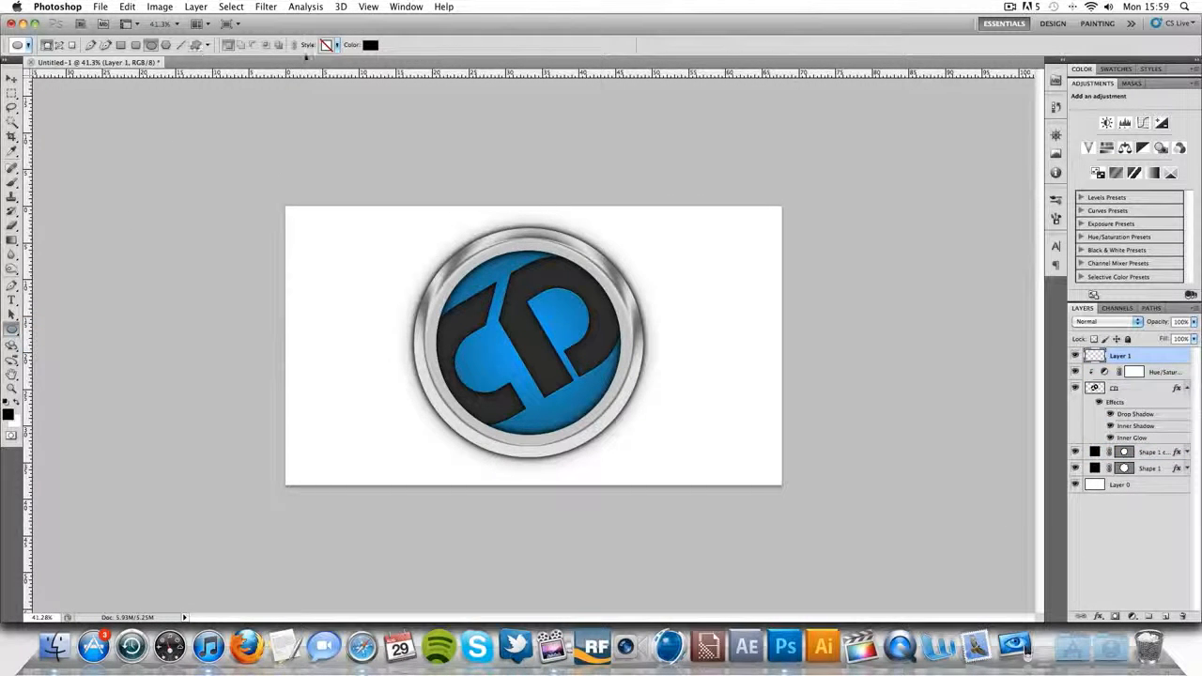
click(371, 44)
click(767, 217)
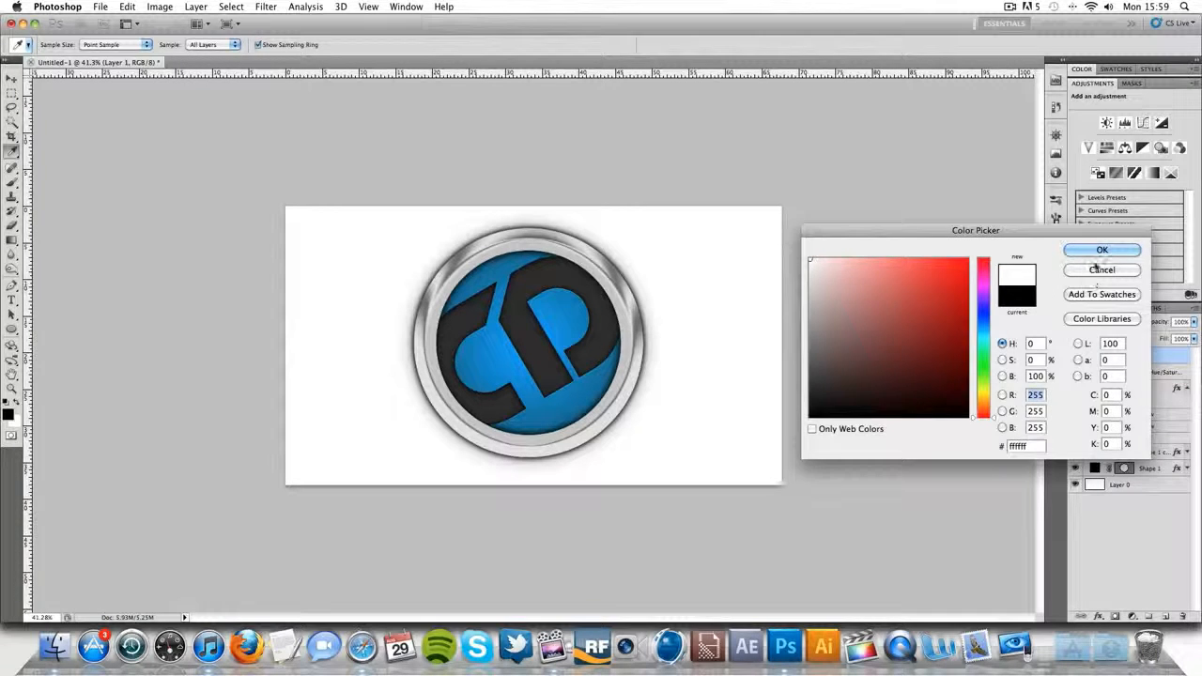
click(1096, 252)
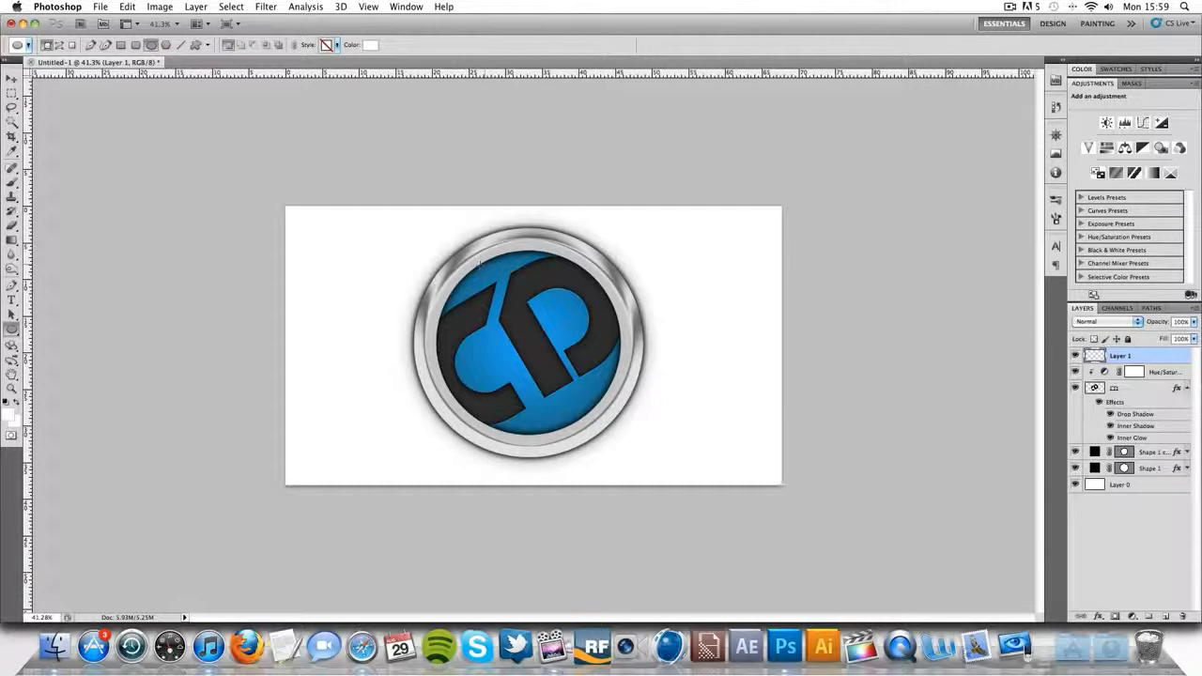
drag(551, 318, 594, 343)
key(v)
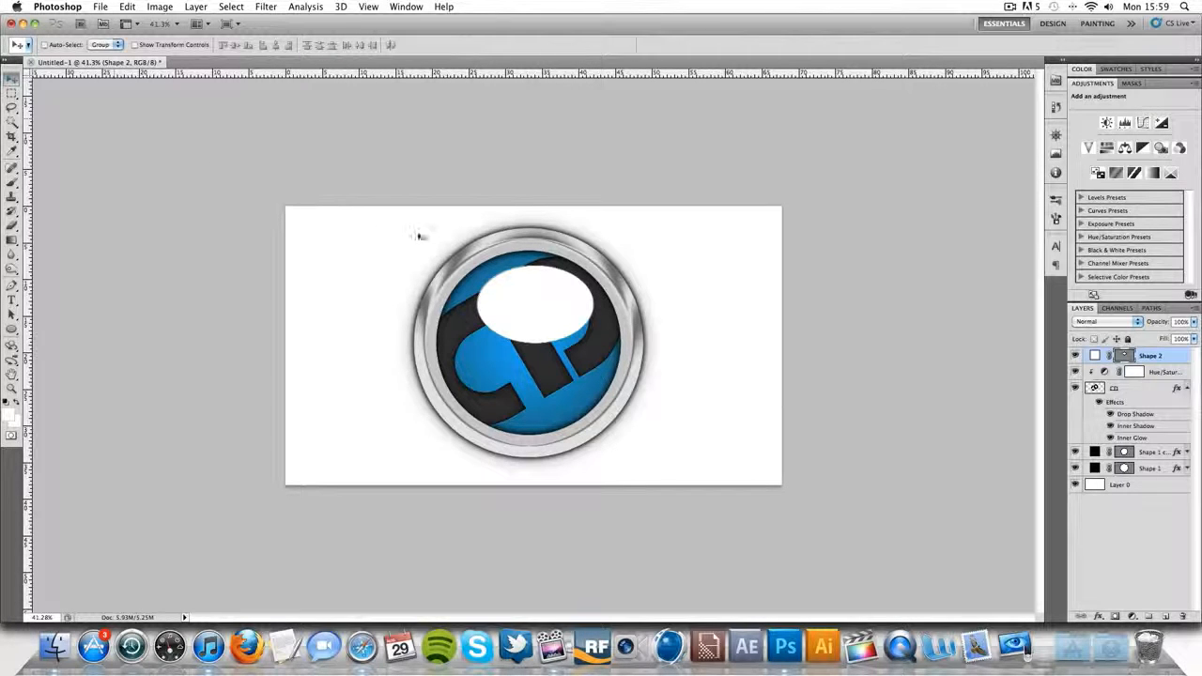
drag(523, 304, 517, 290)
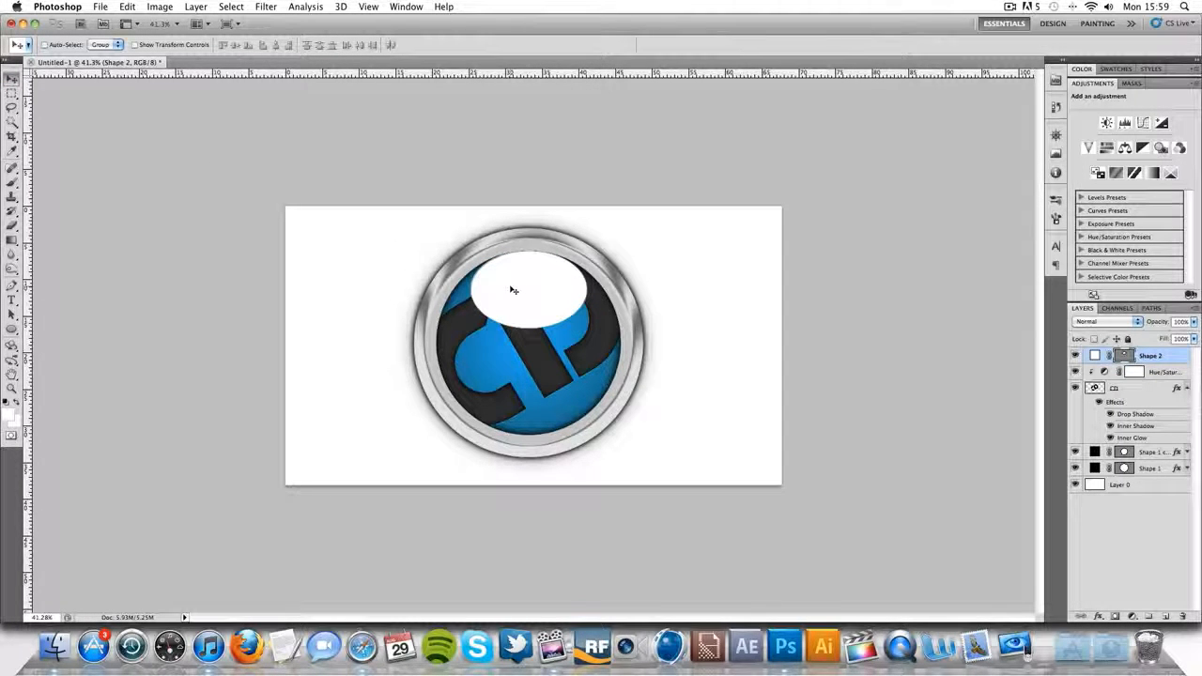
- Add a layer mask to the white ellipse and fill it with a black-to-white linear gradient fading from its middle up to its top
click(1118, 620)
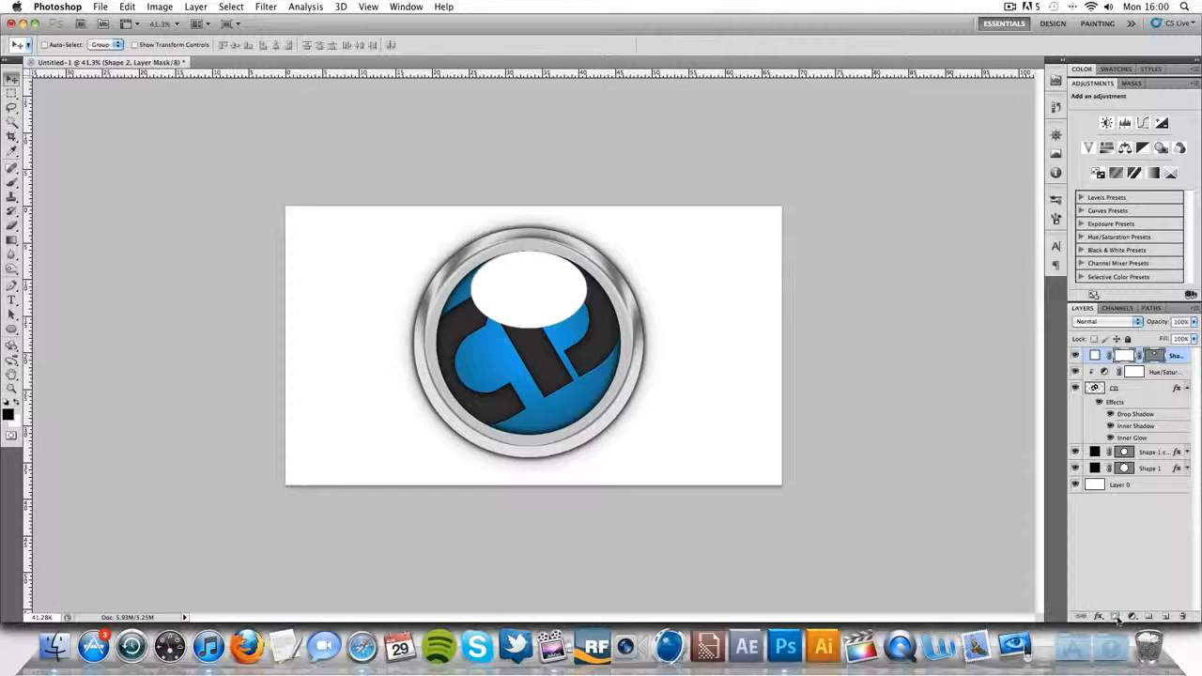
click(11, 242)
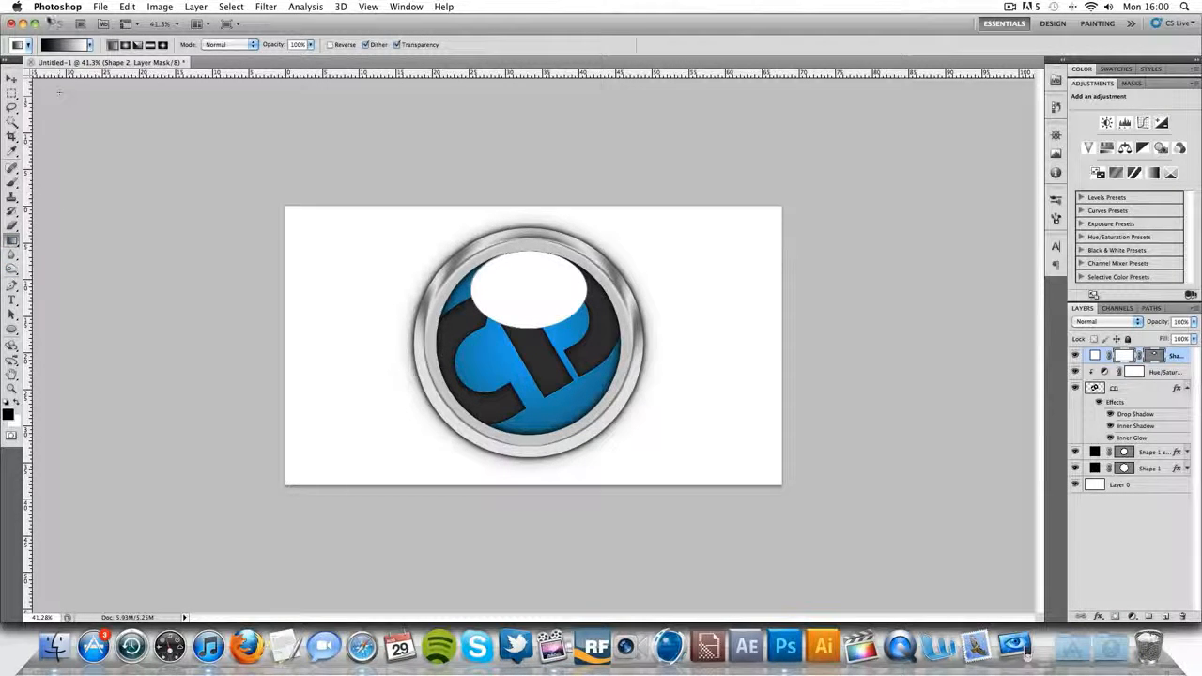
click(89, 45)
click(112, 45)
drag(528, 289, 534, 253)
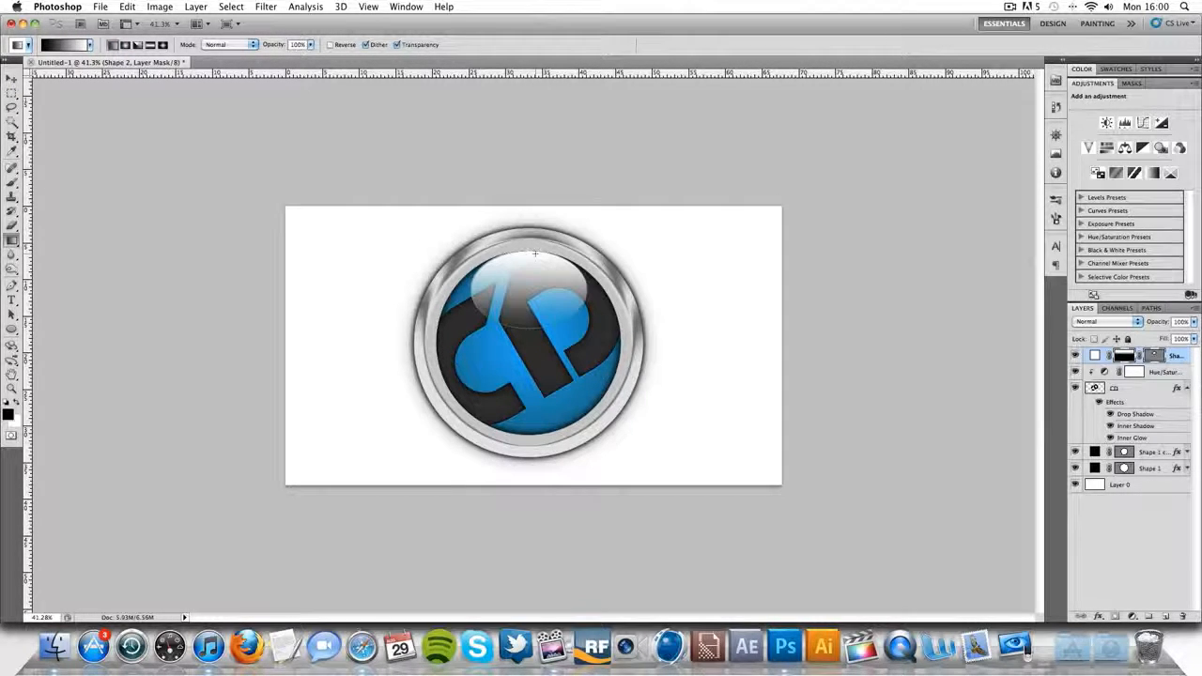
- Set the opacity of the masked Shape 2 ellipse layer to 70%
click(1167, 373)
click(1174, 356)
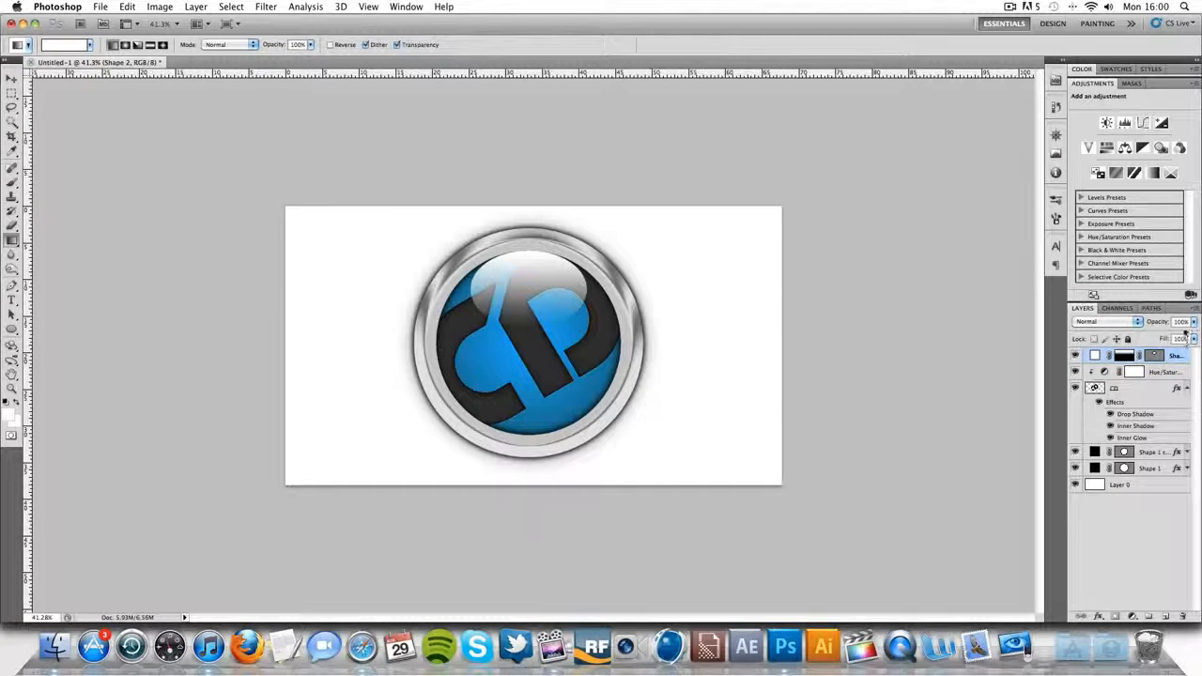
text(70)
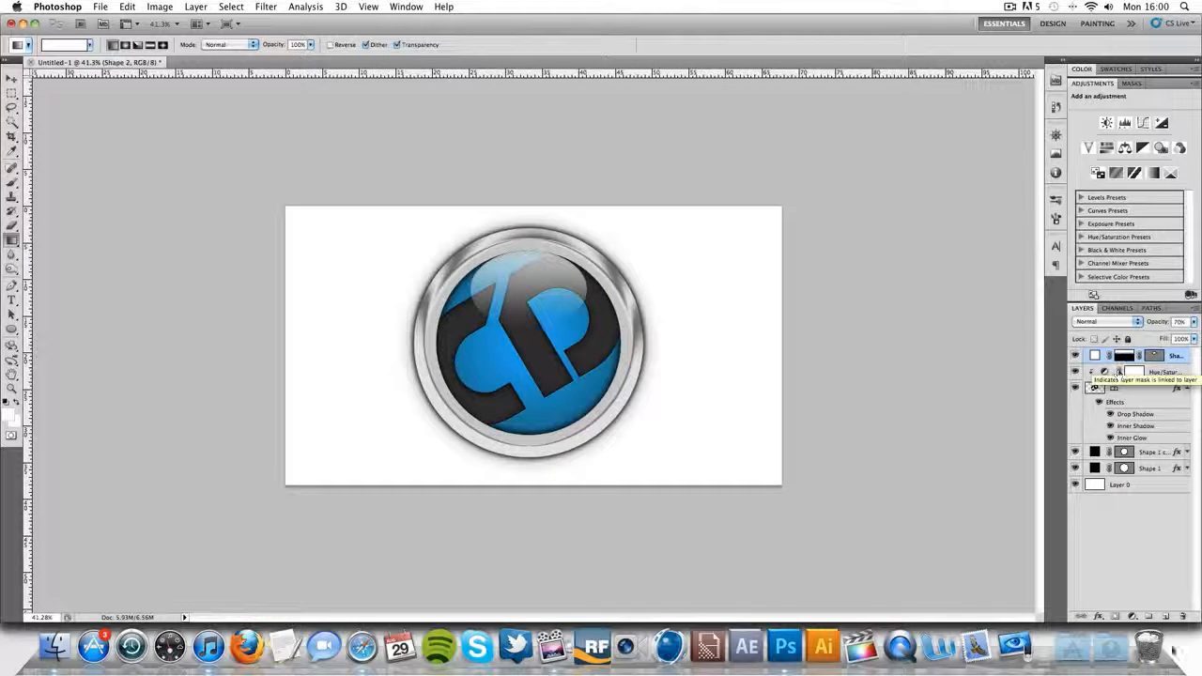
- Draw a second, larger white ellipse on a new layer and align it with the blue circle's upper edge
click(1164, 617)
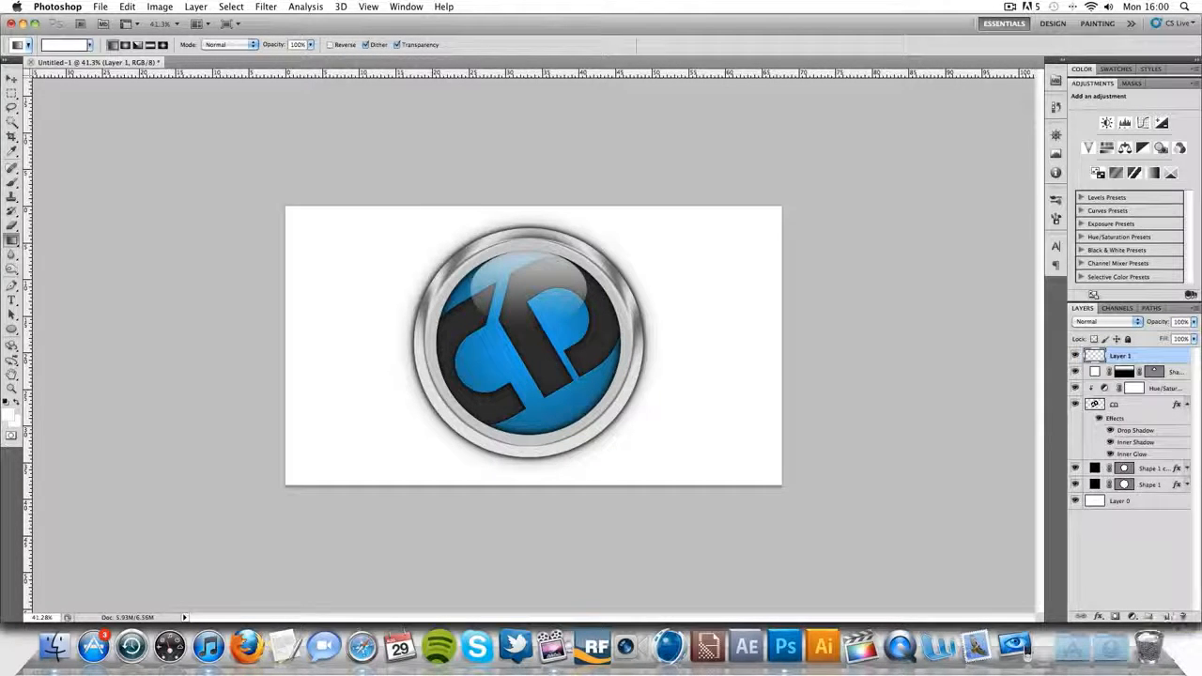
click(11, 329)
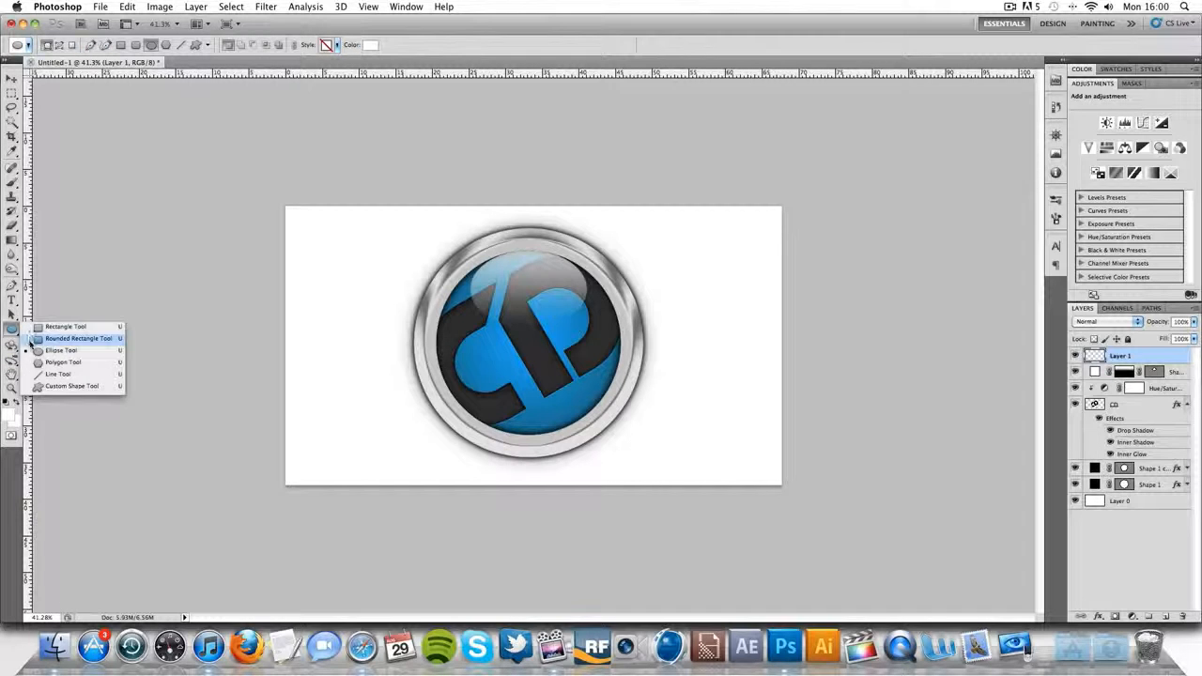
click(31, 351)
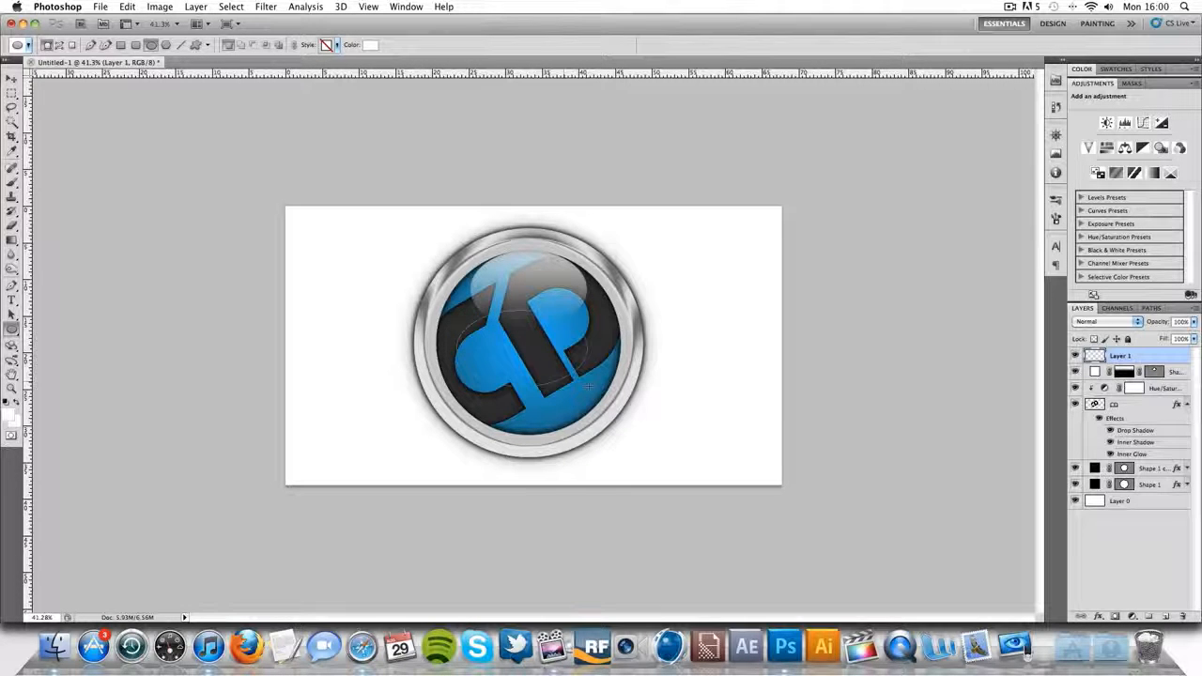
drag(442, 309, 597, 400)
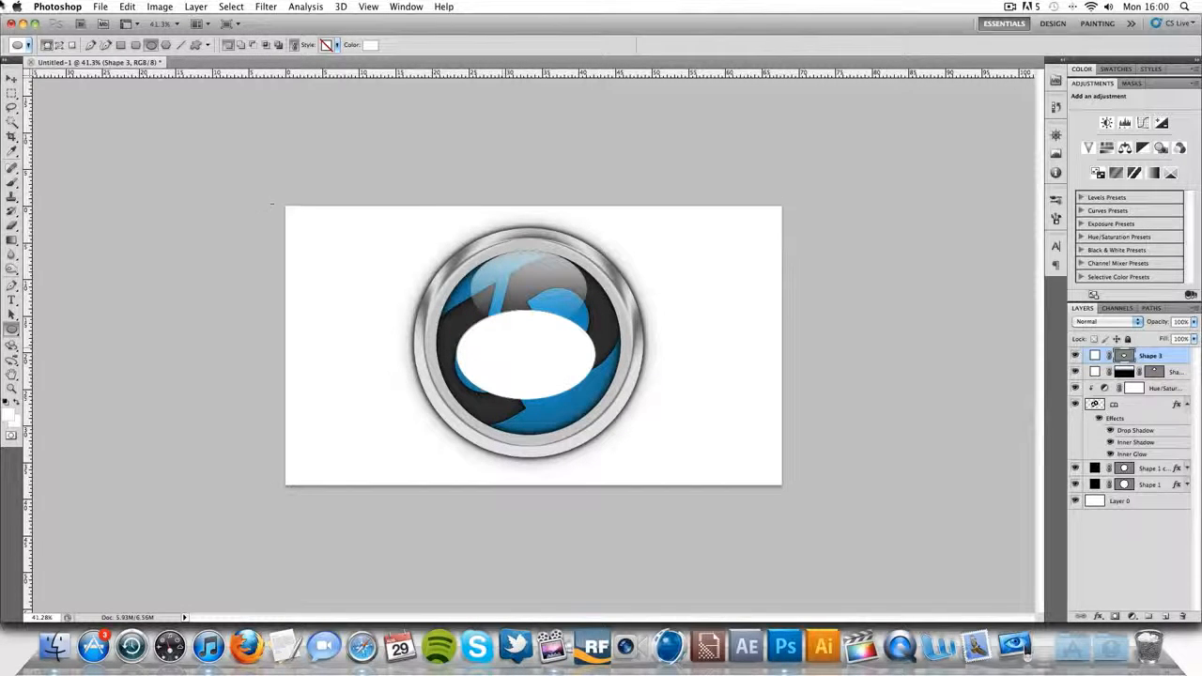
key(v)
drag(525, 354, 528, 295)
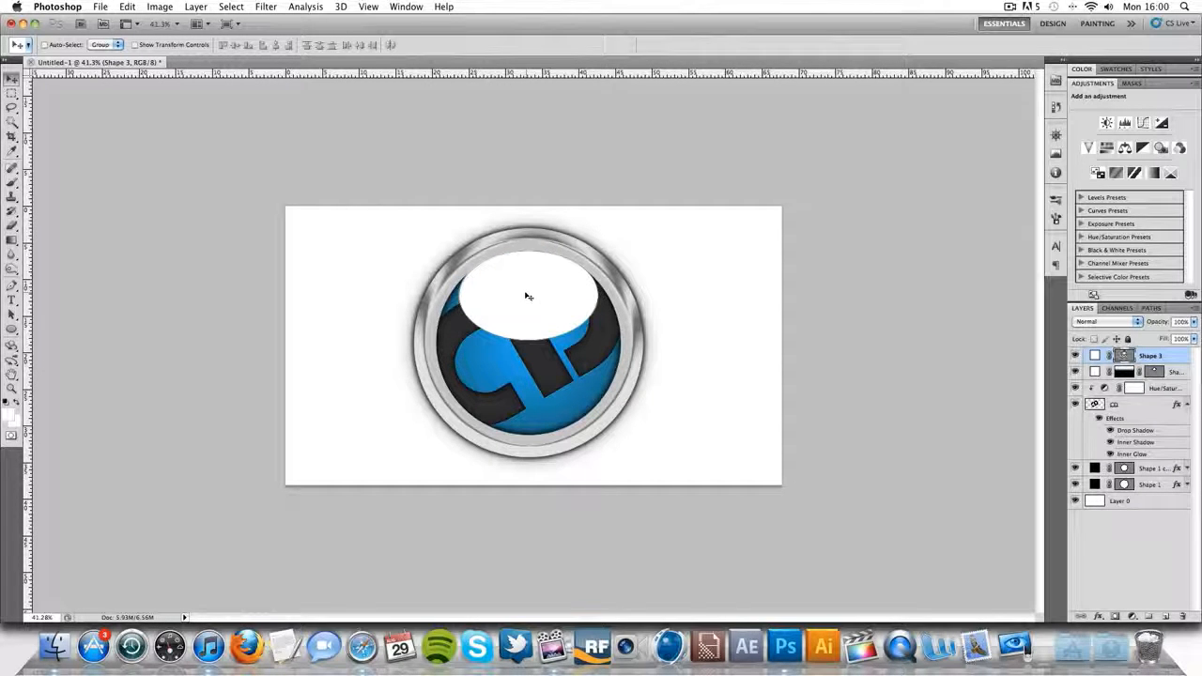
- Stretch the larger ellipse's height to about 103% and move its layer beneath Shape 2
key(super+t)
drag(529, 346, 528, 349)
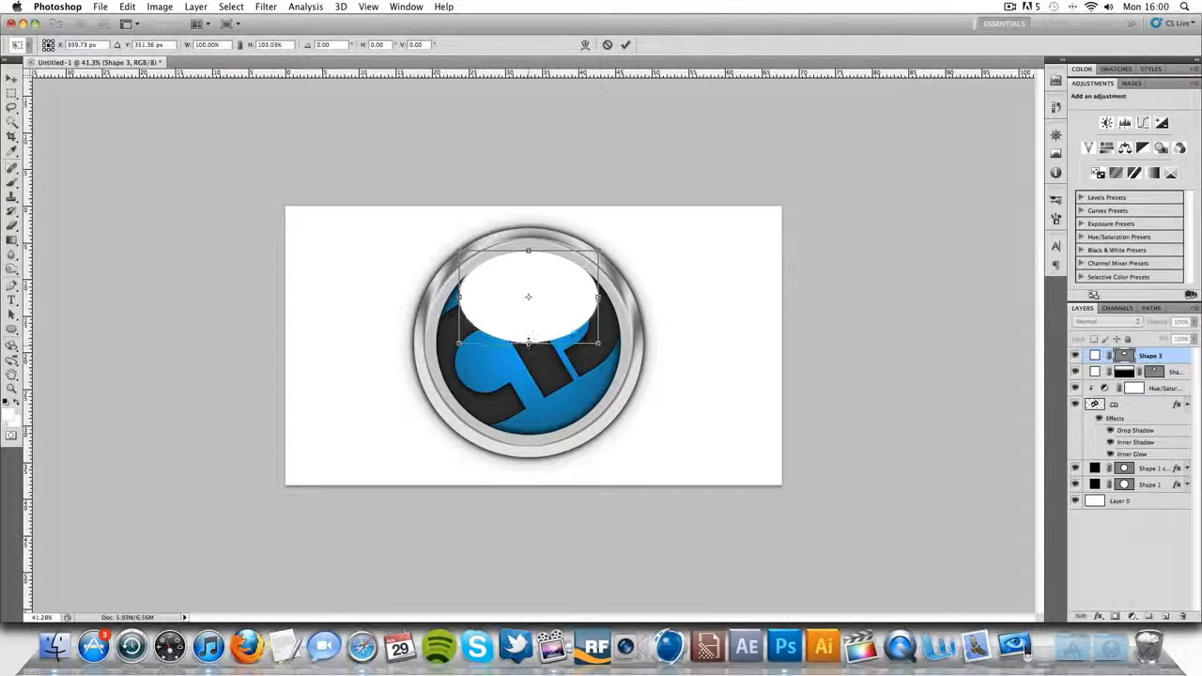
click(626, 44)
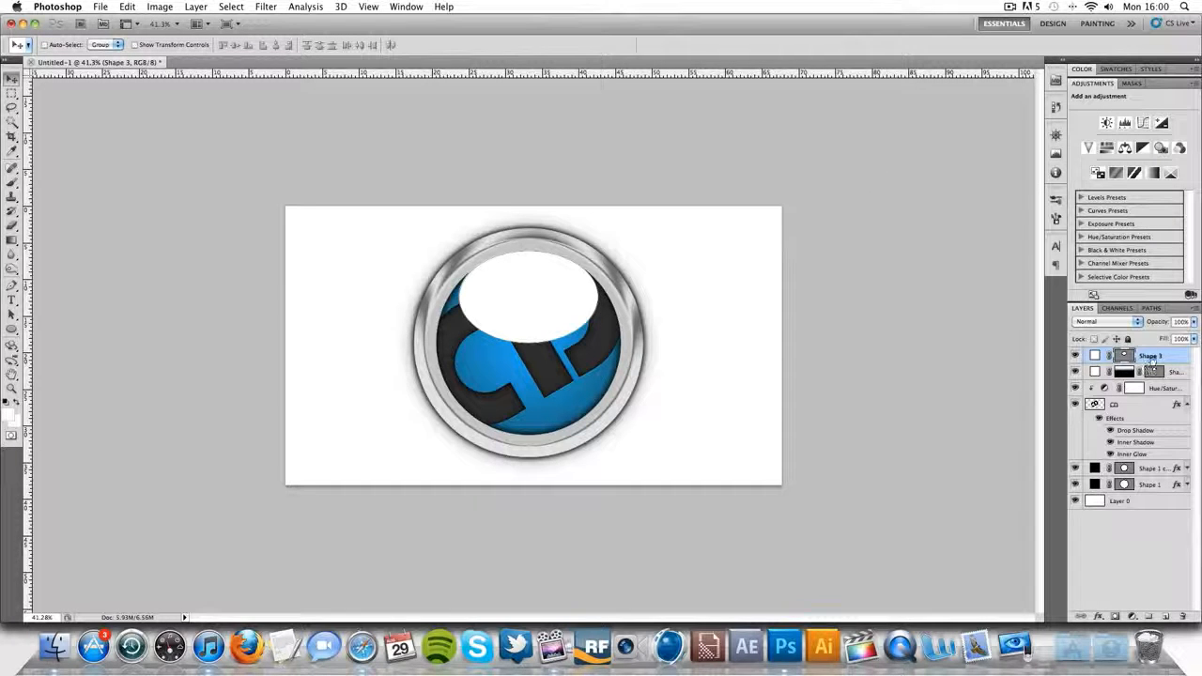
drag(1172, 371, 1170, 378)
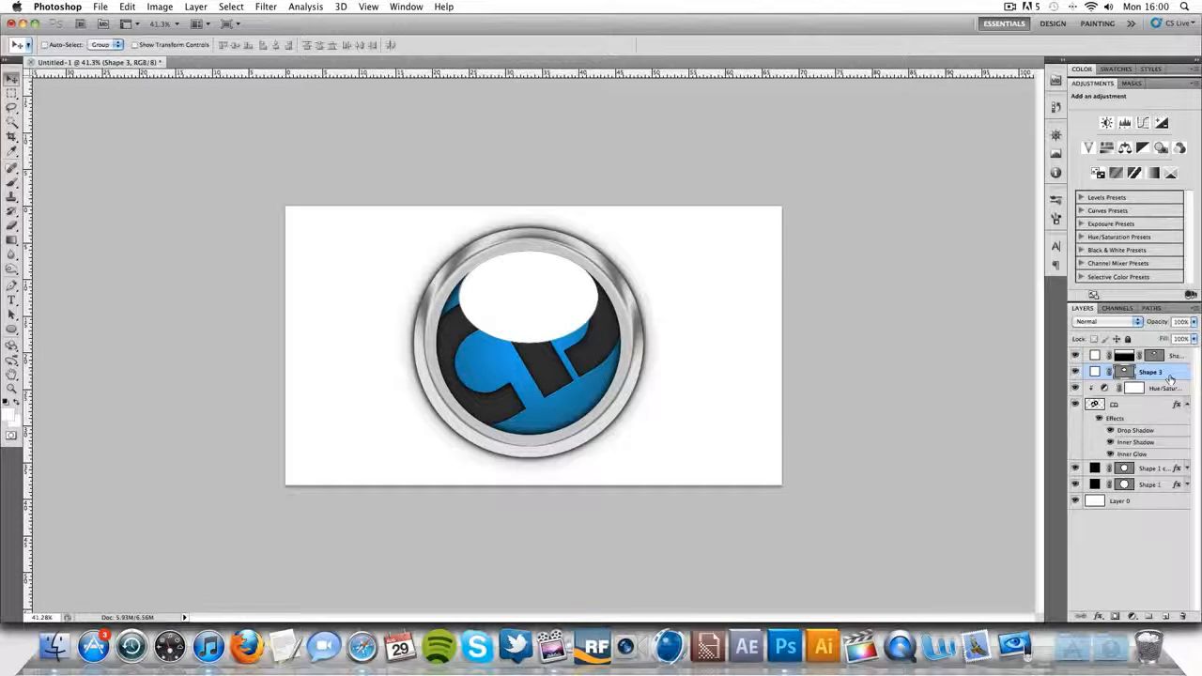
- Mask the larger ellipse with a black-to-white linear gradient running from its bottom to its top, and lower the layer's opacity
click(1115, 617)
click(11, 241)
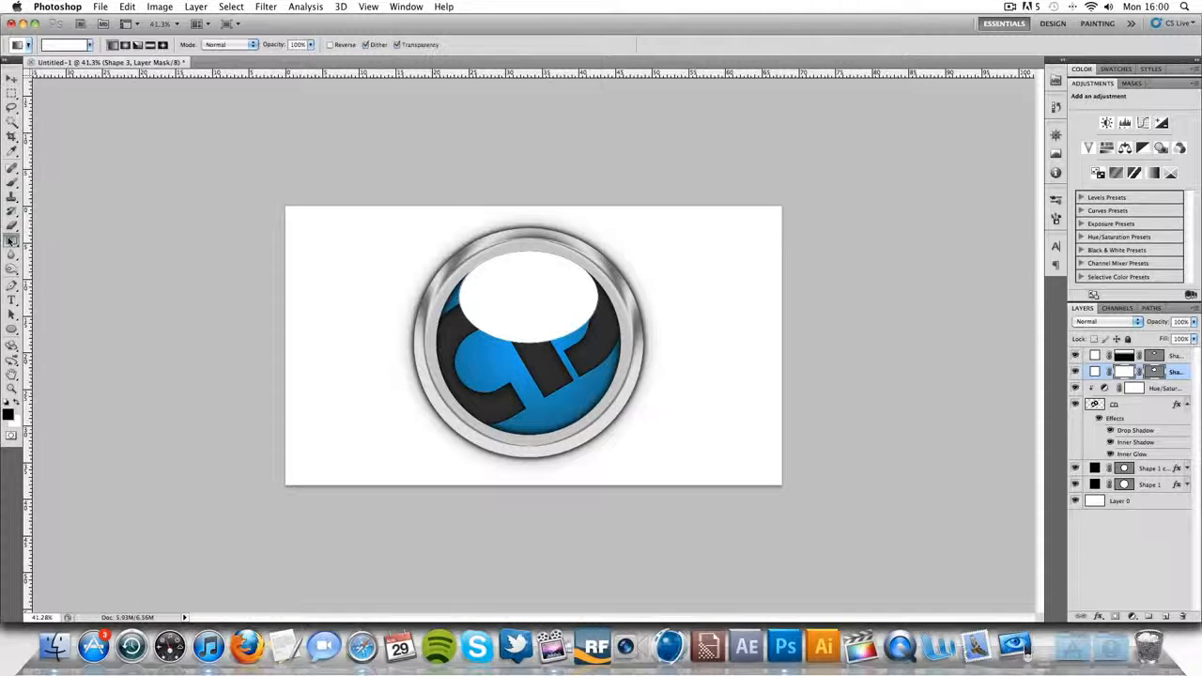
click(66, 45)
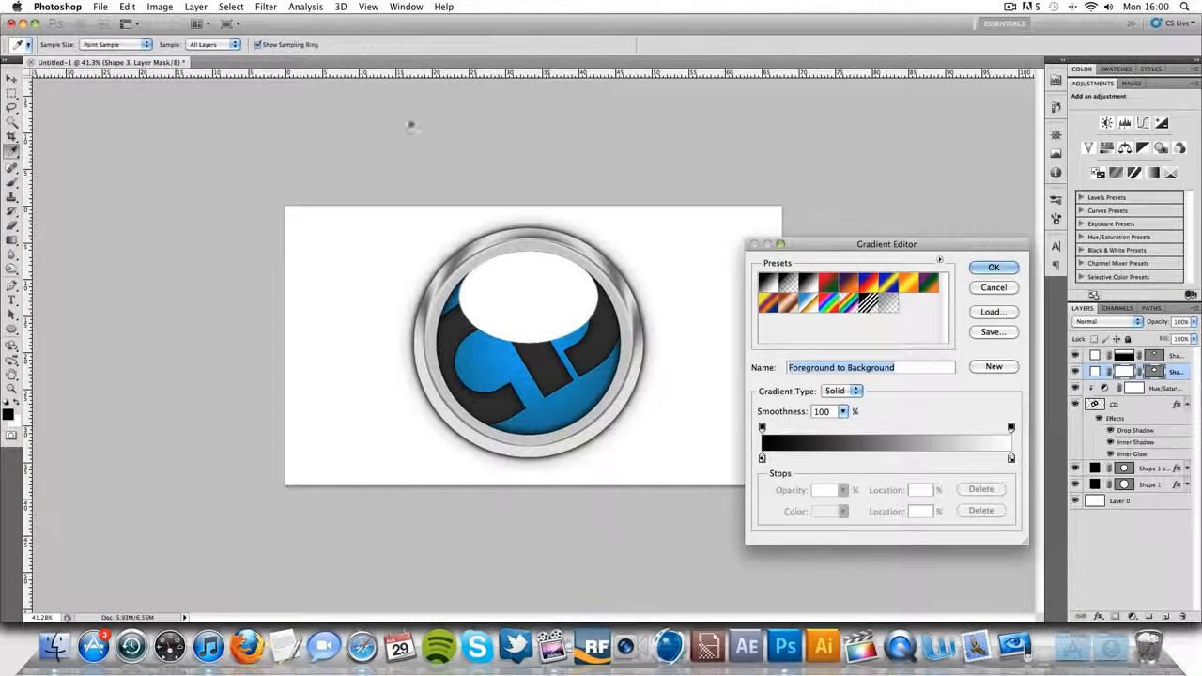
click(762, 457)
double_click(762, 457)
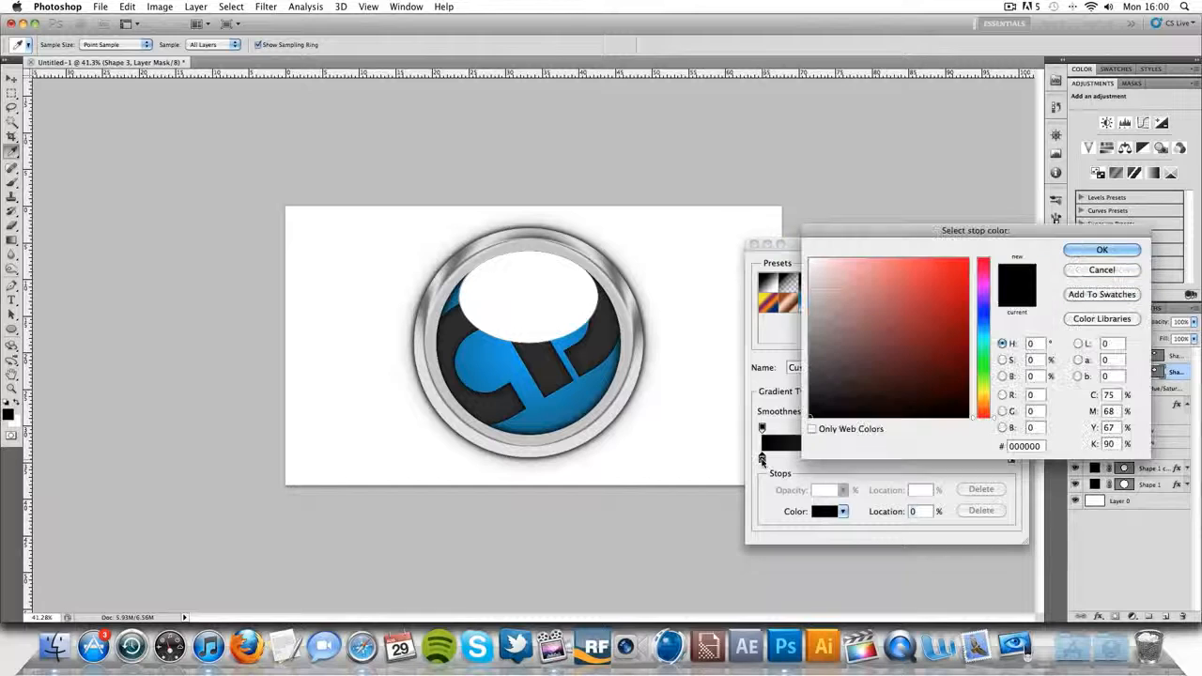
click(1075, 250)
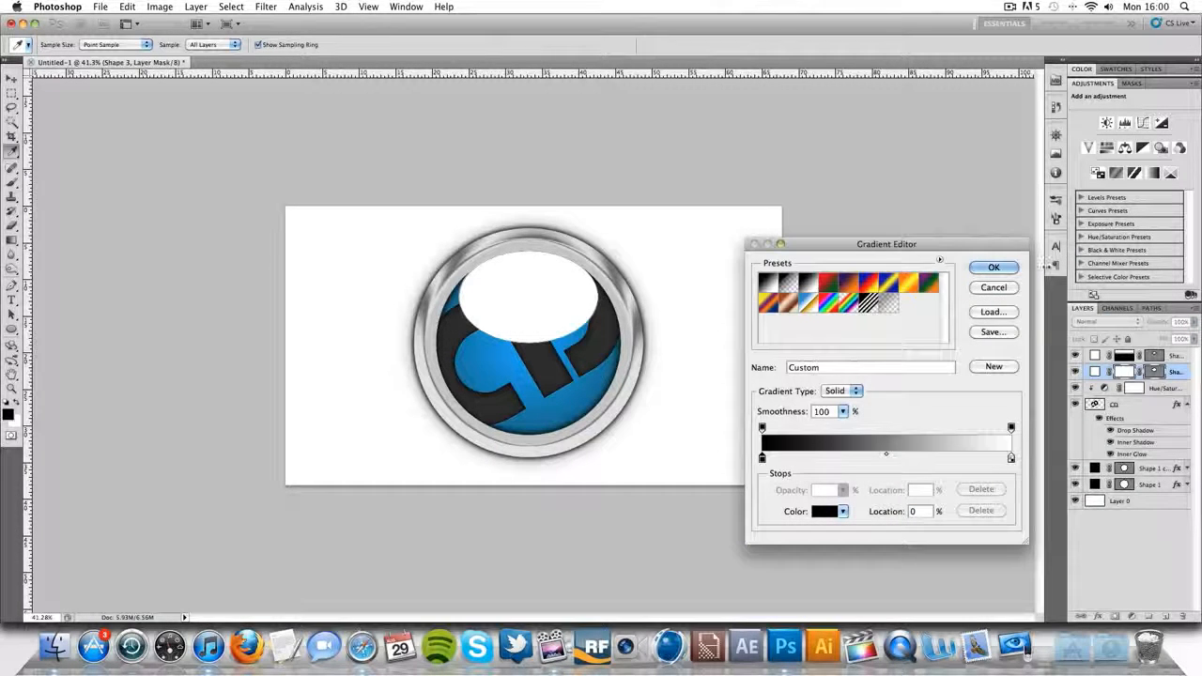
click(1009, 266)
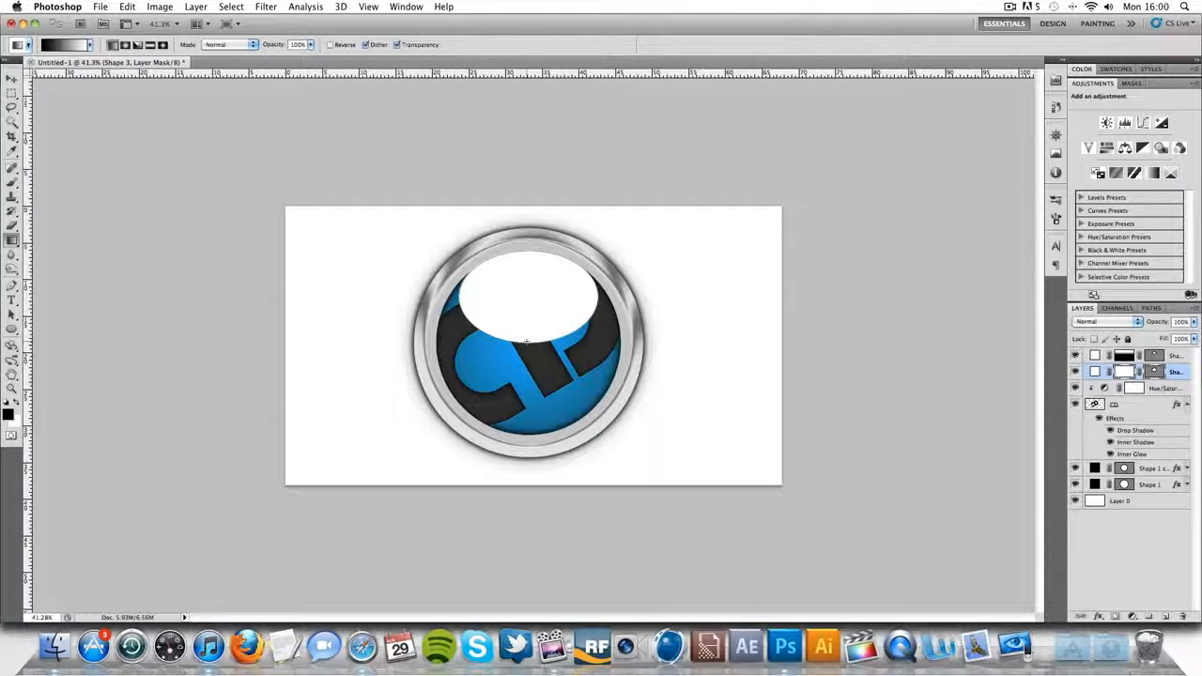
drag(528, 341, 527, 254)
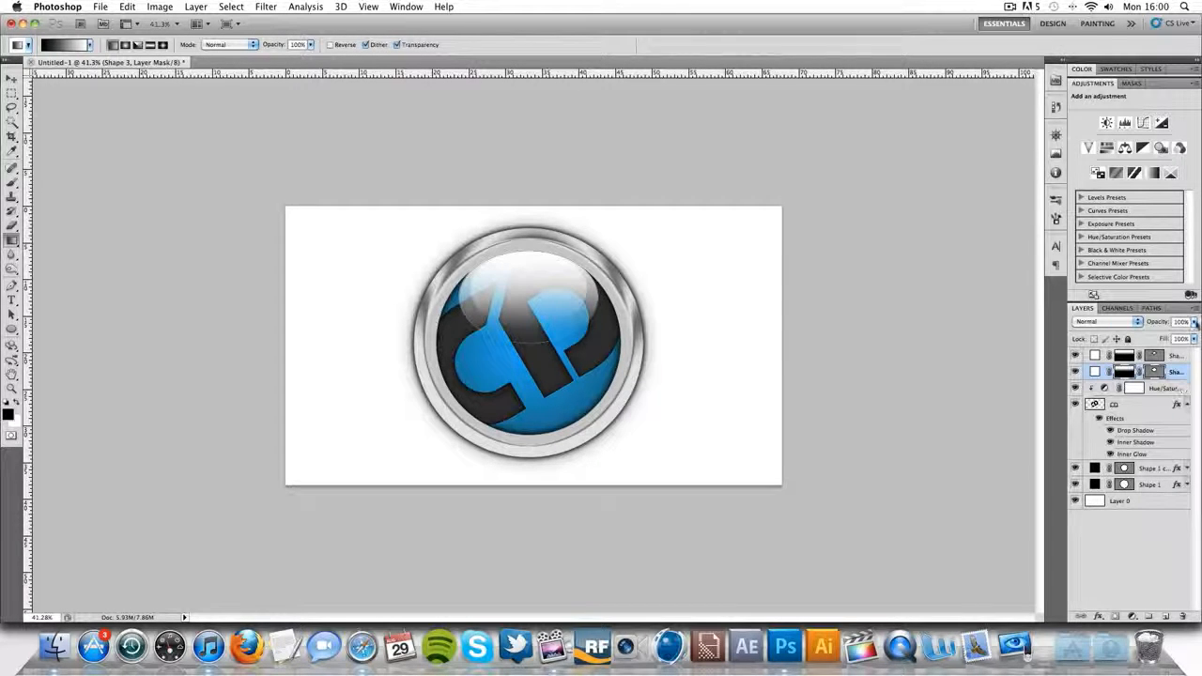
drag(1194, 322, 1163, 339)
click(1167, 404)
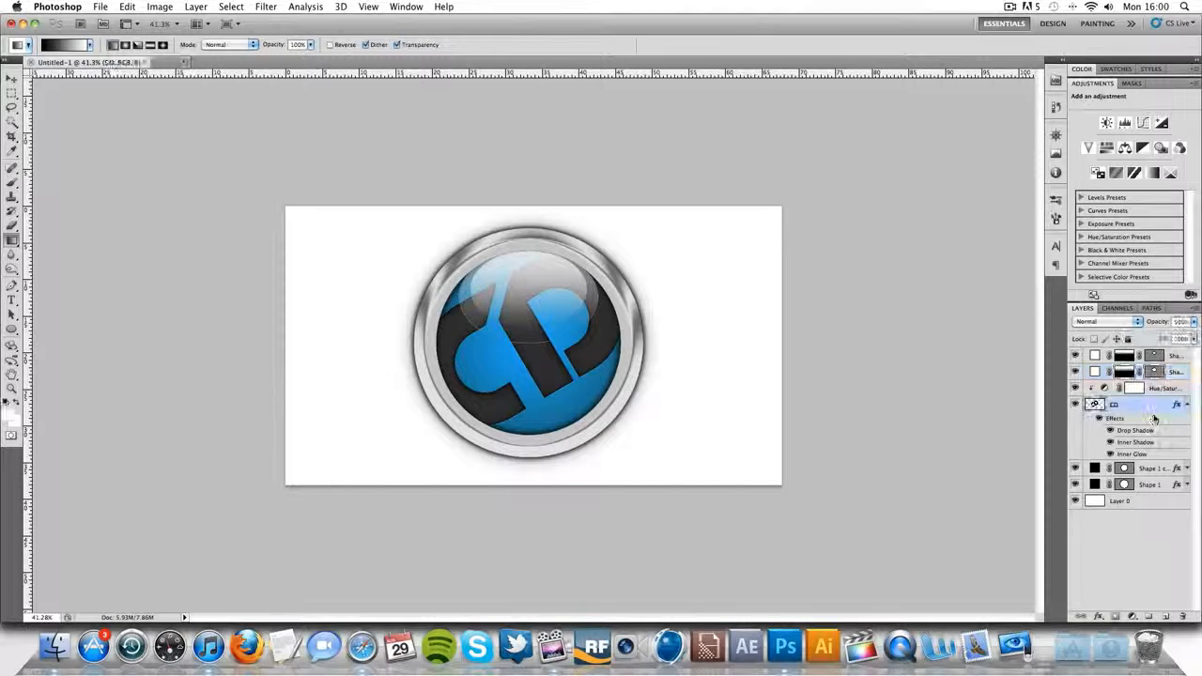
- Draw a third white ellipse, nearly as tall as the blue circle, on a new layer and align it with the circle's upper edge
click(1183, 360)
click(1164, 616)
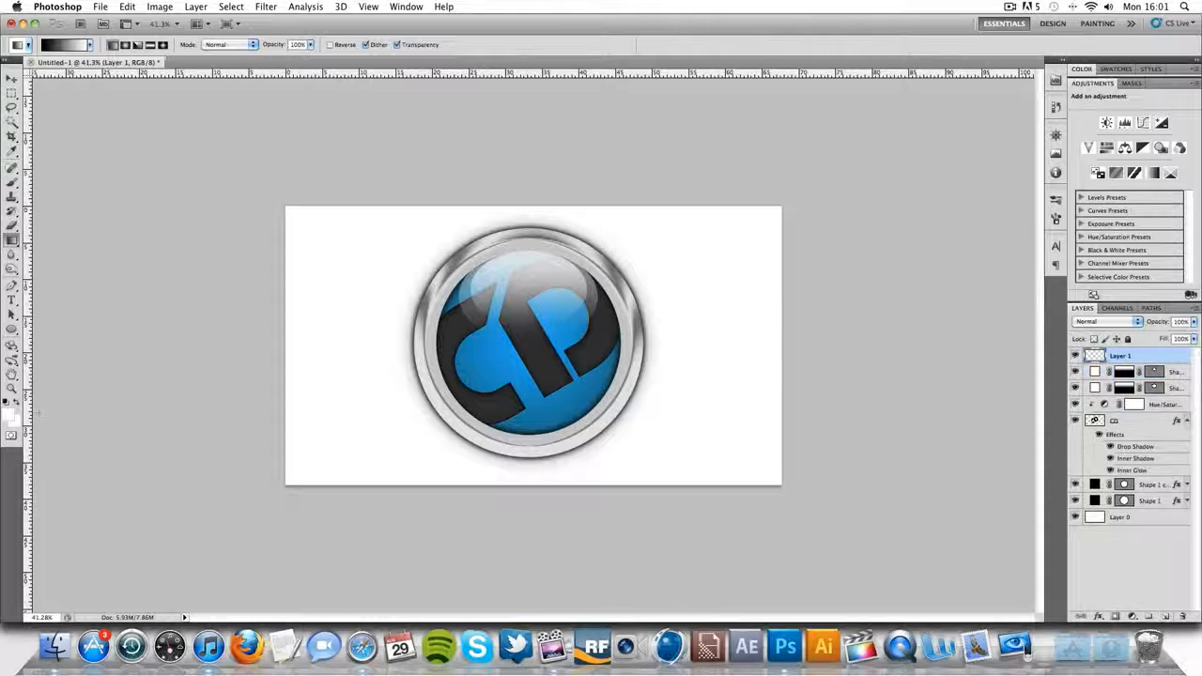
click(12, 328)
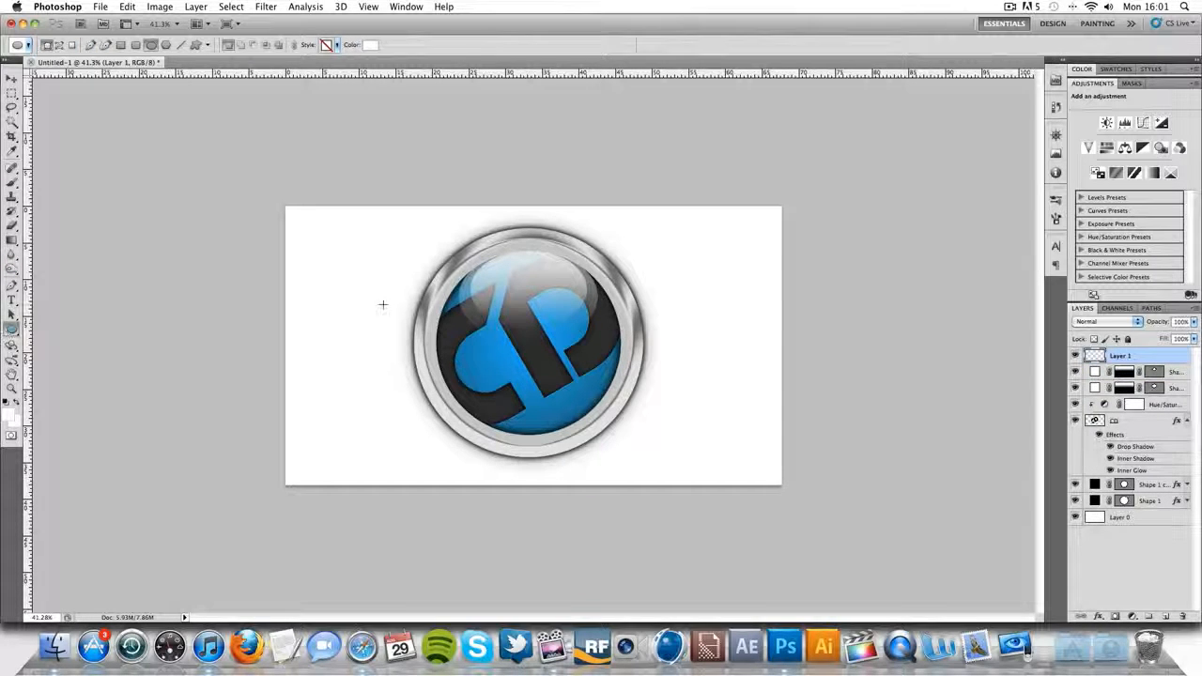
drag(534, 385, 614, 437)
drag(617, 456, 617, 455)
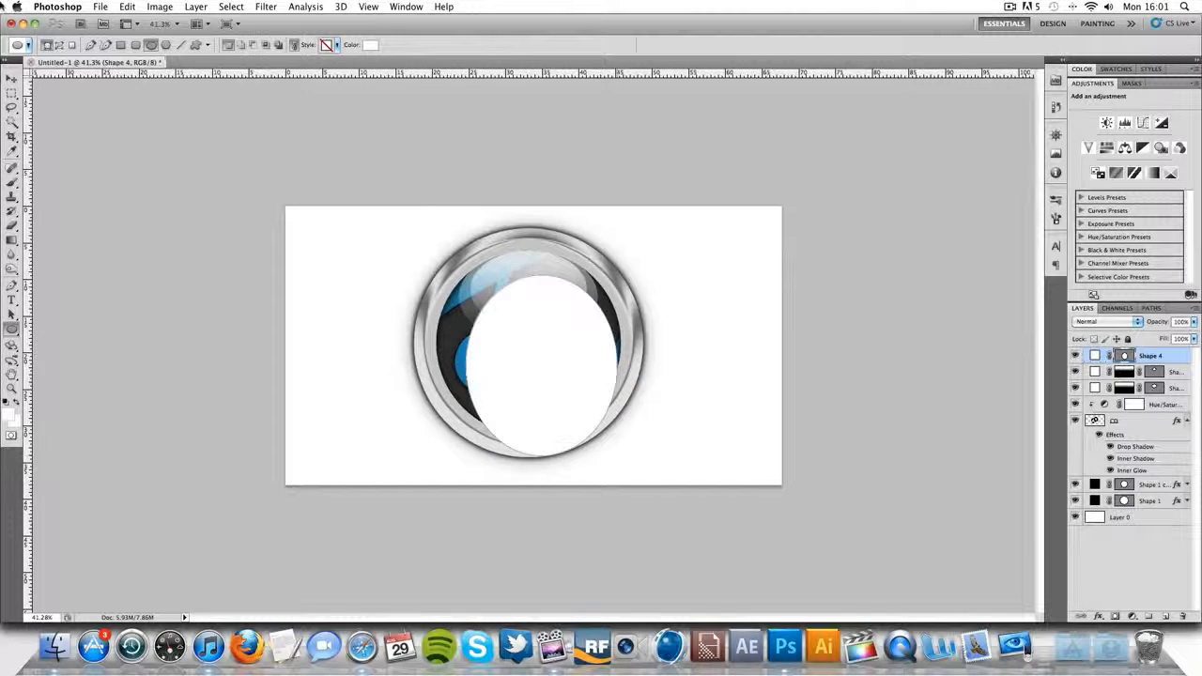
key(v)
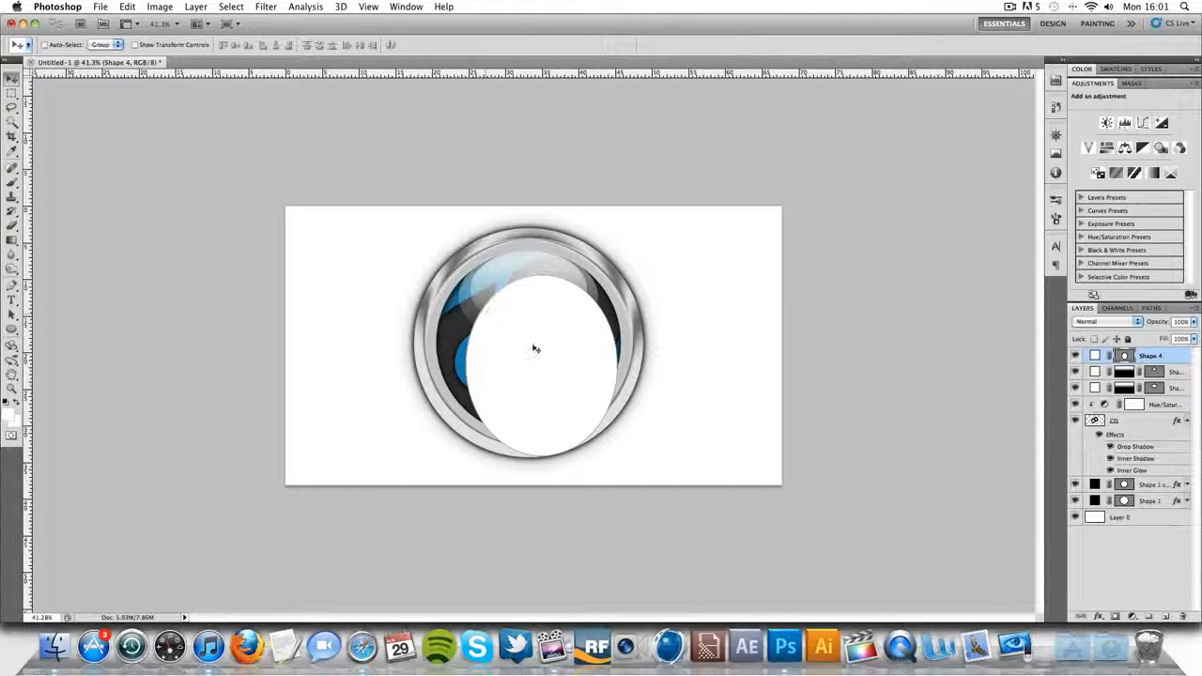
drag(535, 349, 517, 322)
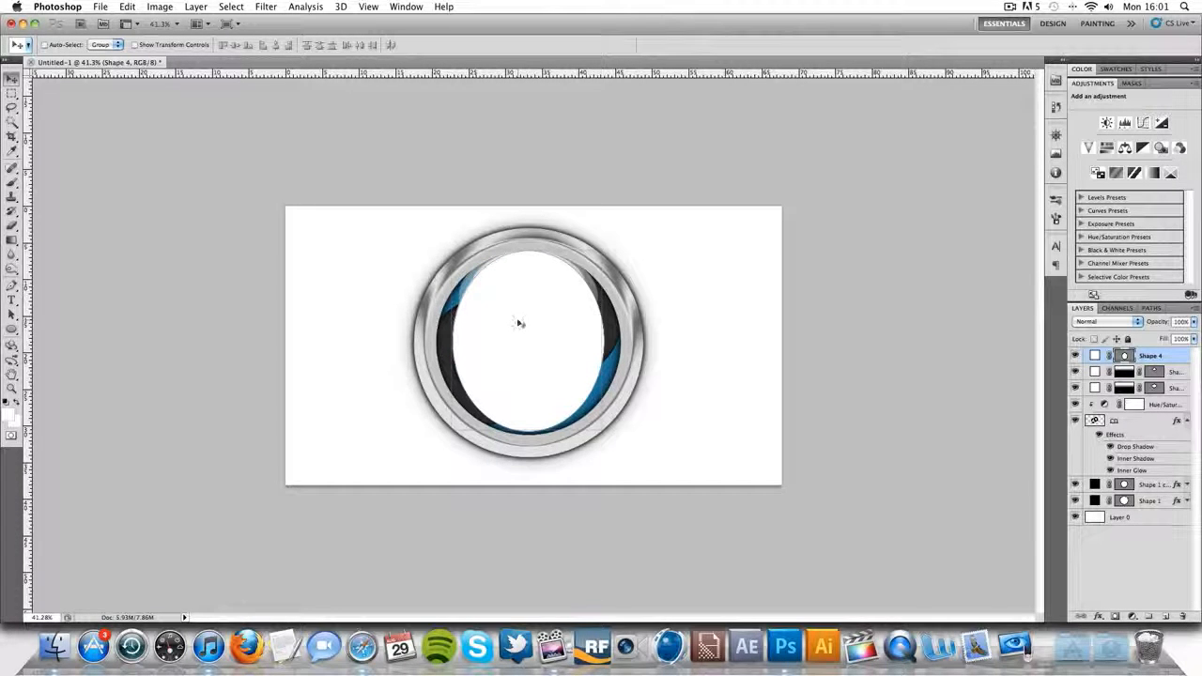
- Mask the tall white ellipse with a black-to-white linear gradient running from its bottom to its top
click(1114, 617)
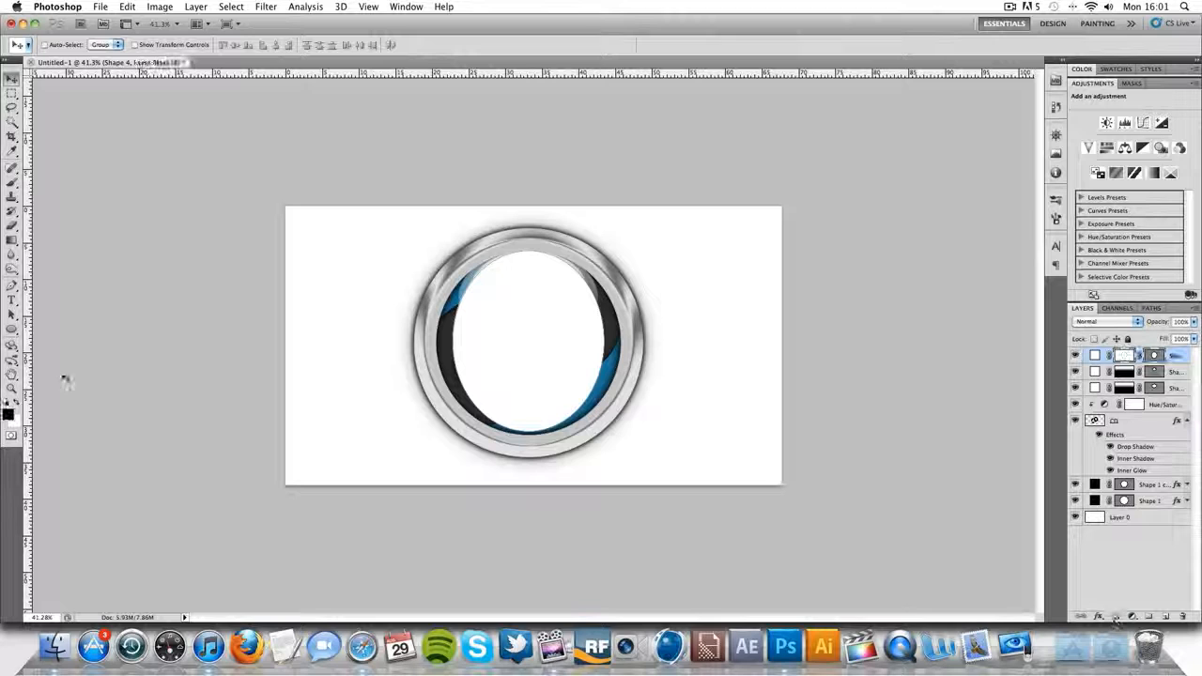
click(11, 239)
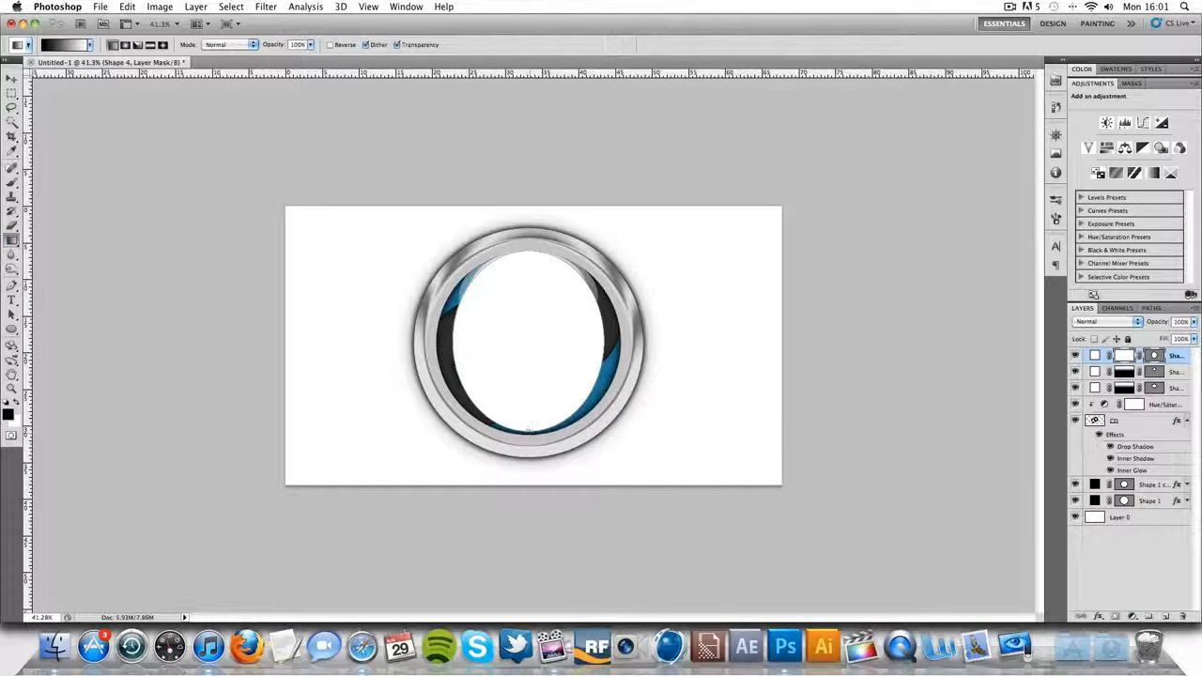
drag(527, 432, 528, 253)
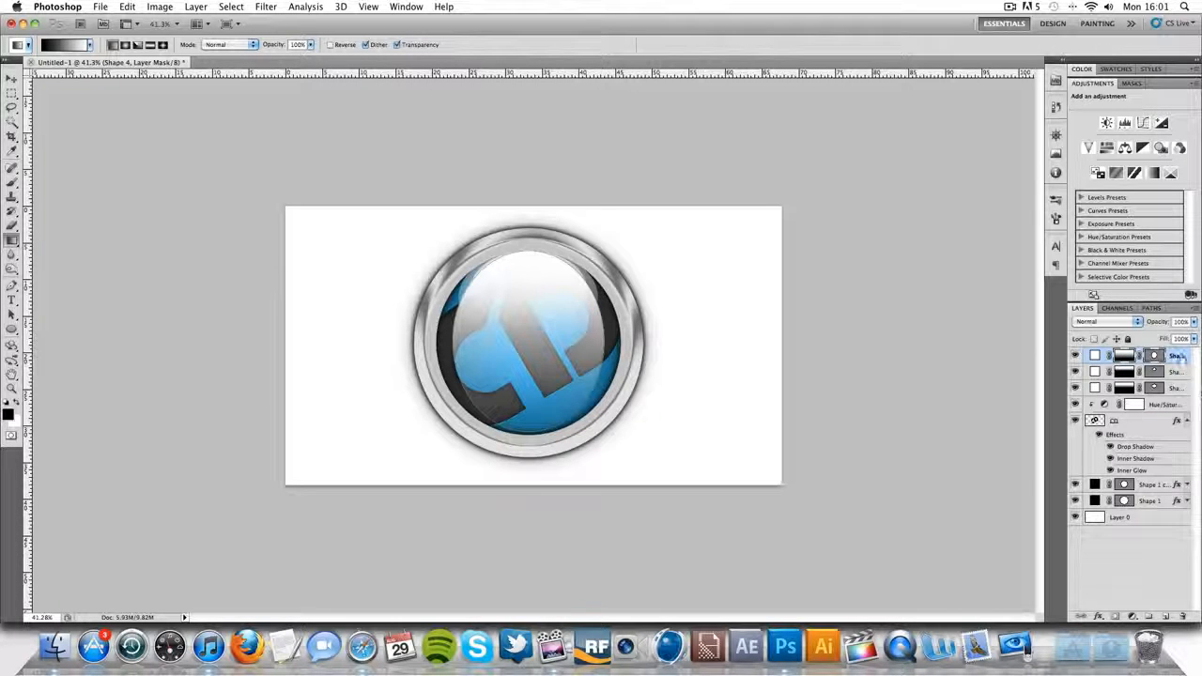
- Move the tall ellipse's layer beneath the other two highlight layers and set its opacity to 41%
click(1171, 403)
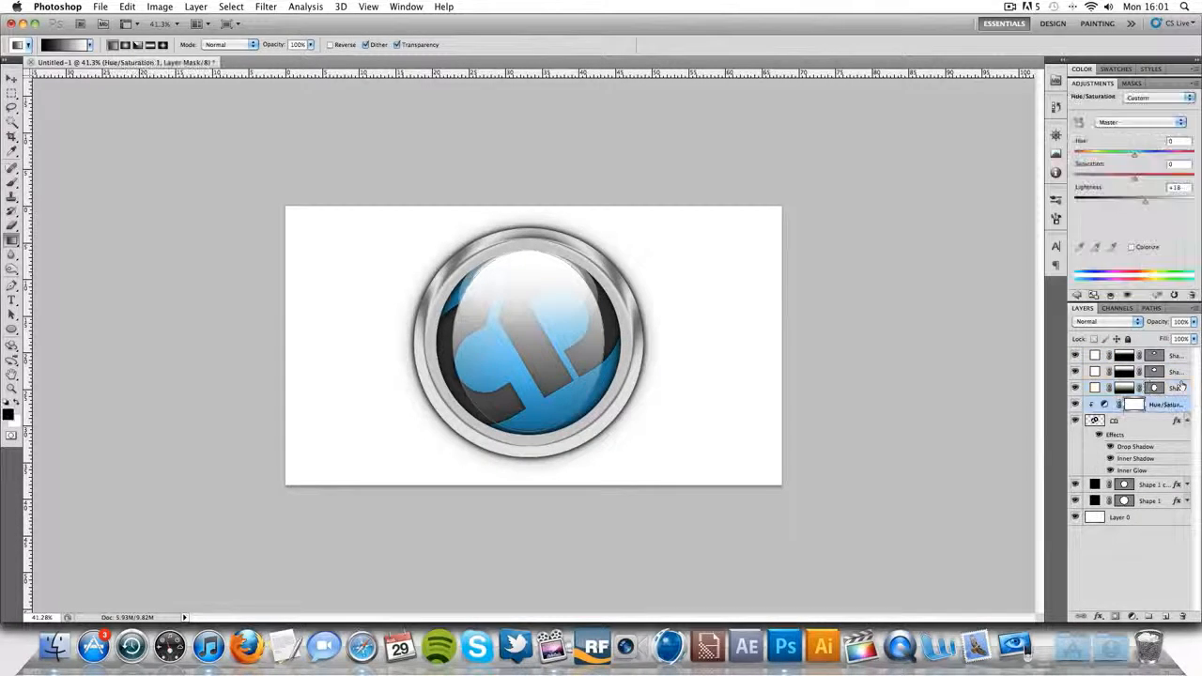
click(1179, 387)
click(1193, 321)
drag(1186, 336, 1155, 342)
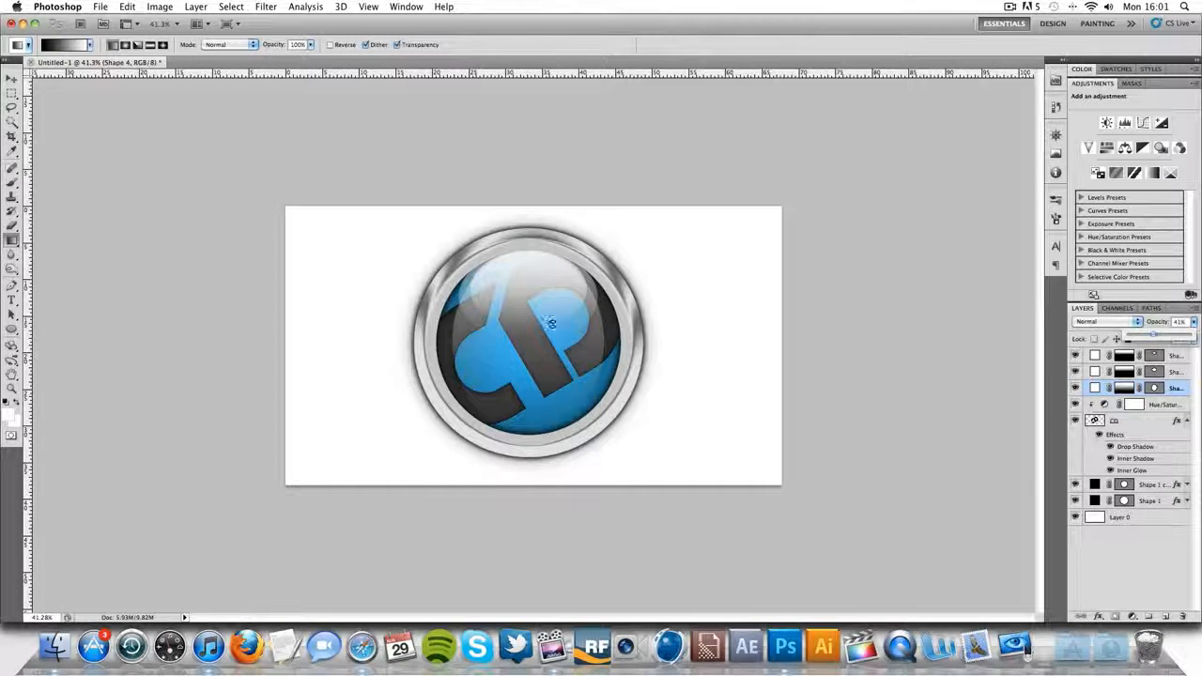
- Collapse the CD layer's effects list and add a new layer directly above the Shape 1 copy layer
click(1173, 518)
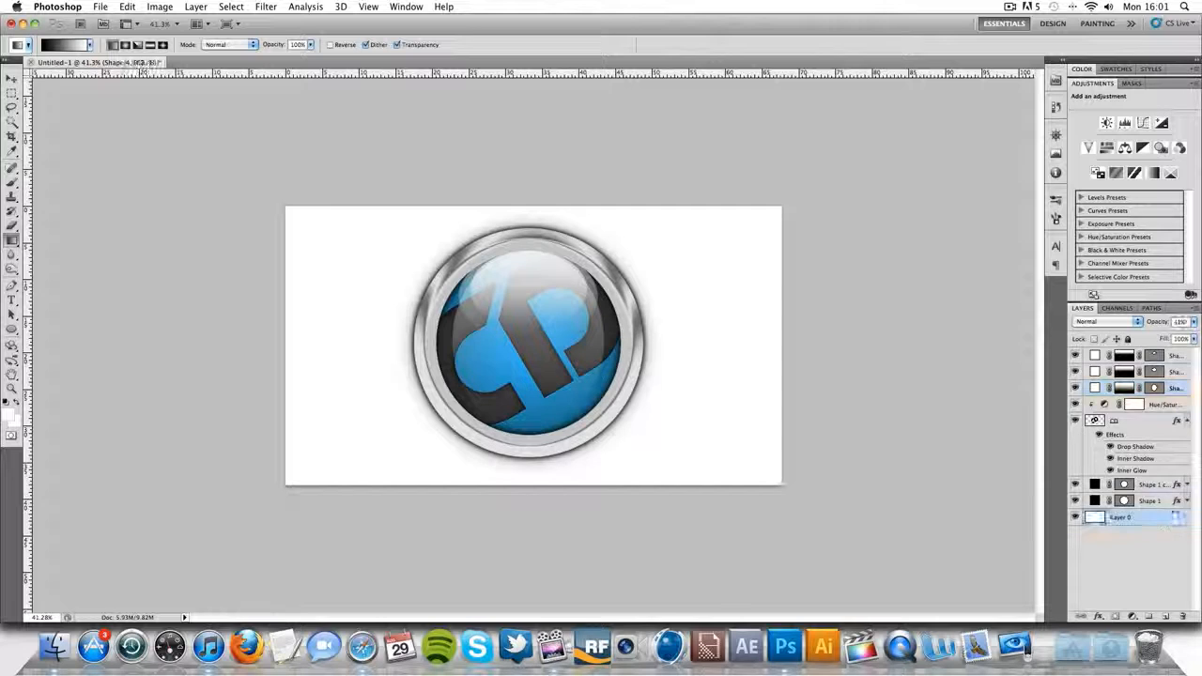
click(1186, 421)
click(1162, 436)
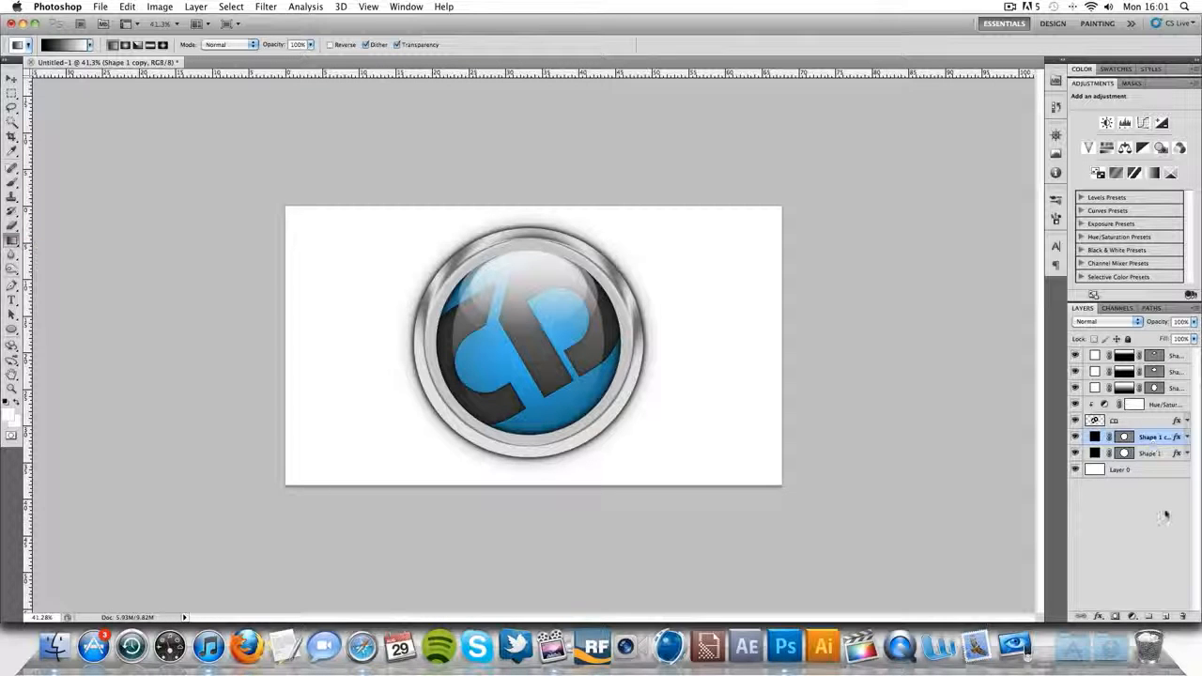
click(1166, 615)
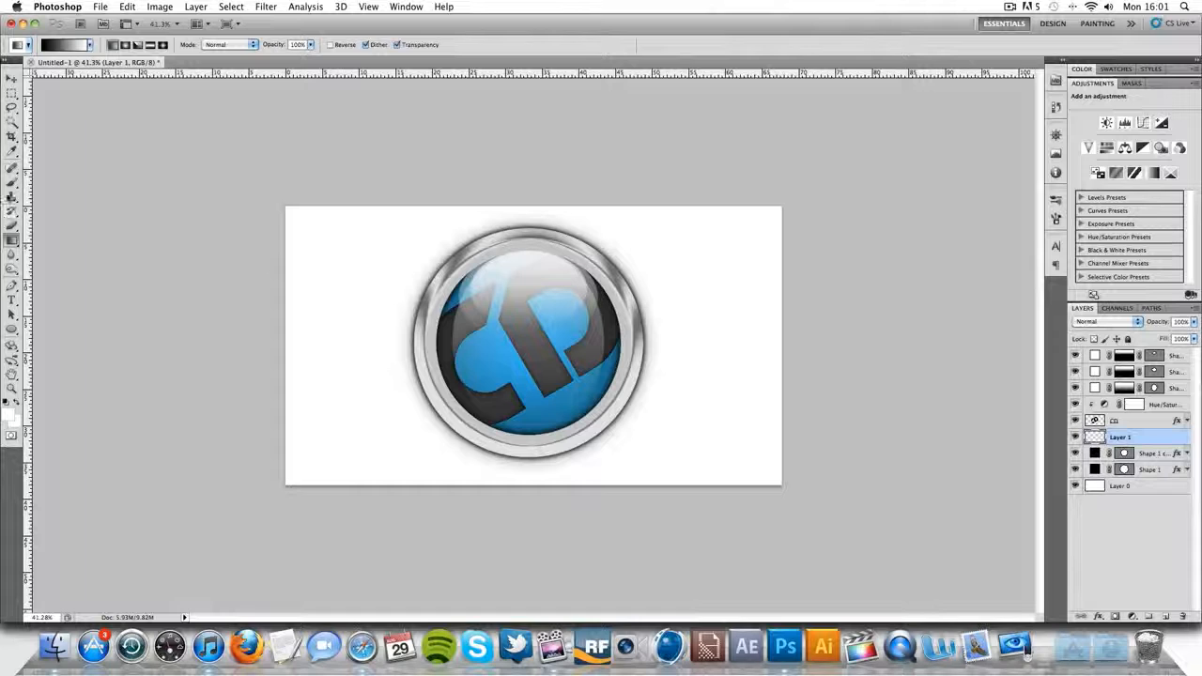
- Paint a soft white (ffffff) glow near the blue circle's centre with a 600 px brush at 0% hardness, keeping the layer's opacity at 100%
key(b)
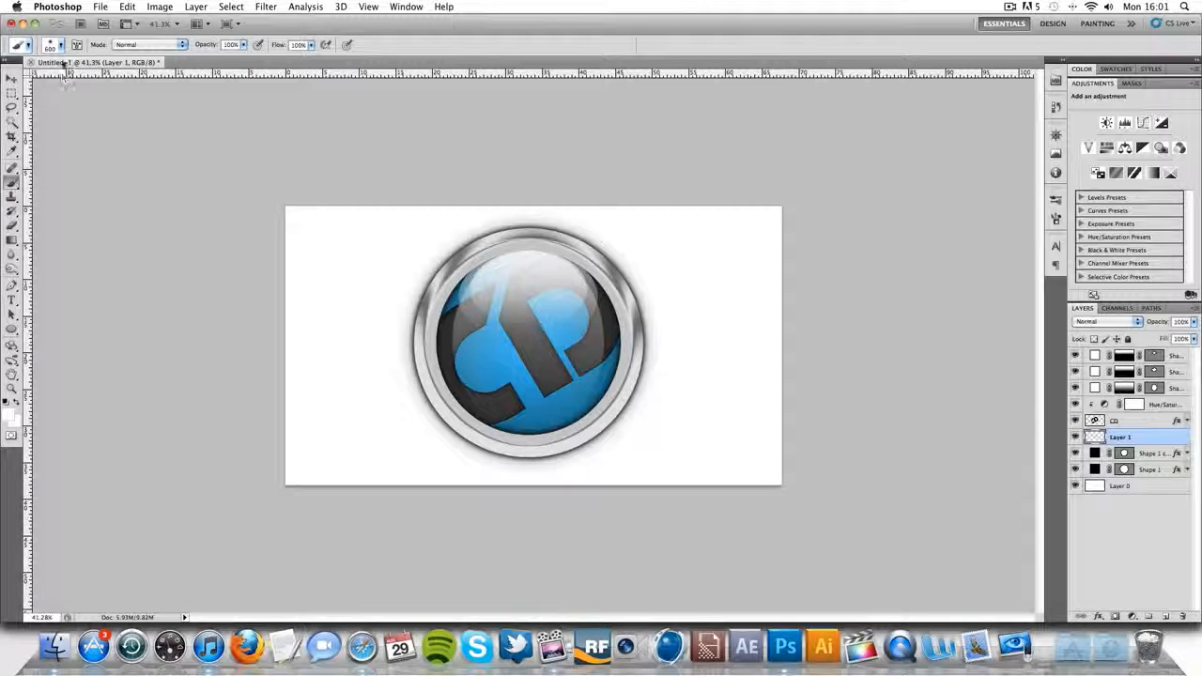
click(61, 45)
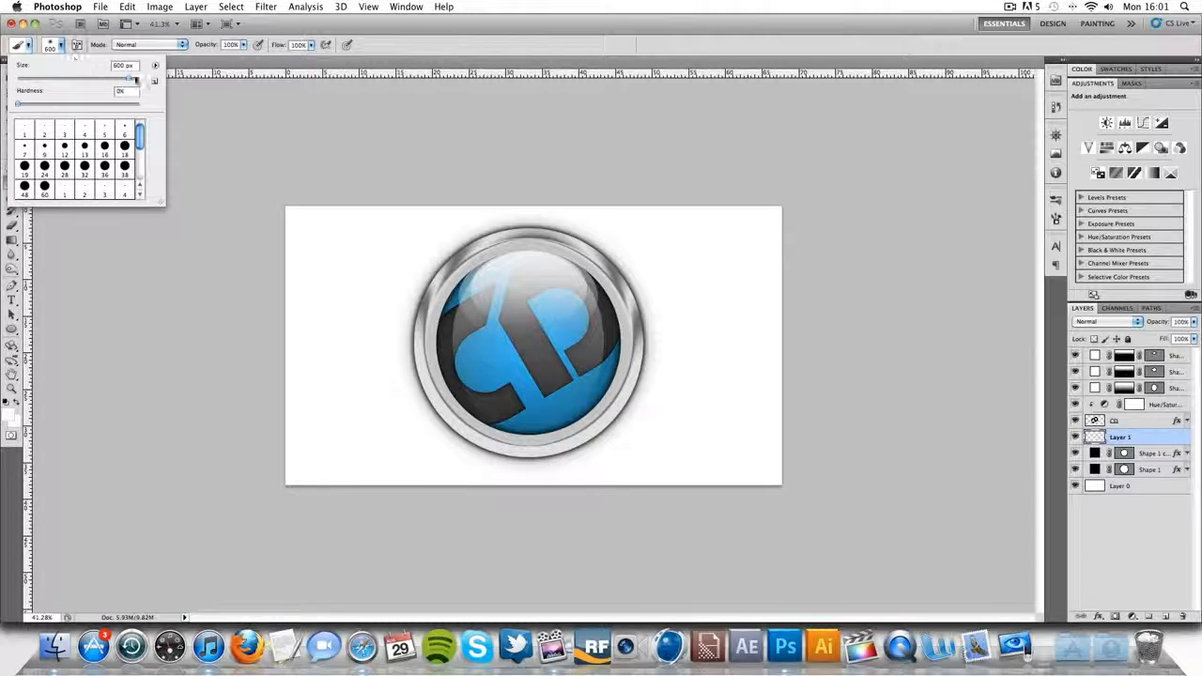
click(329, 115)
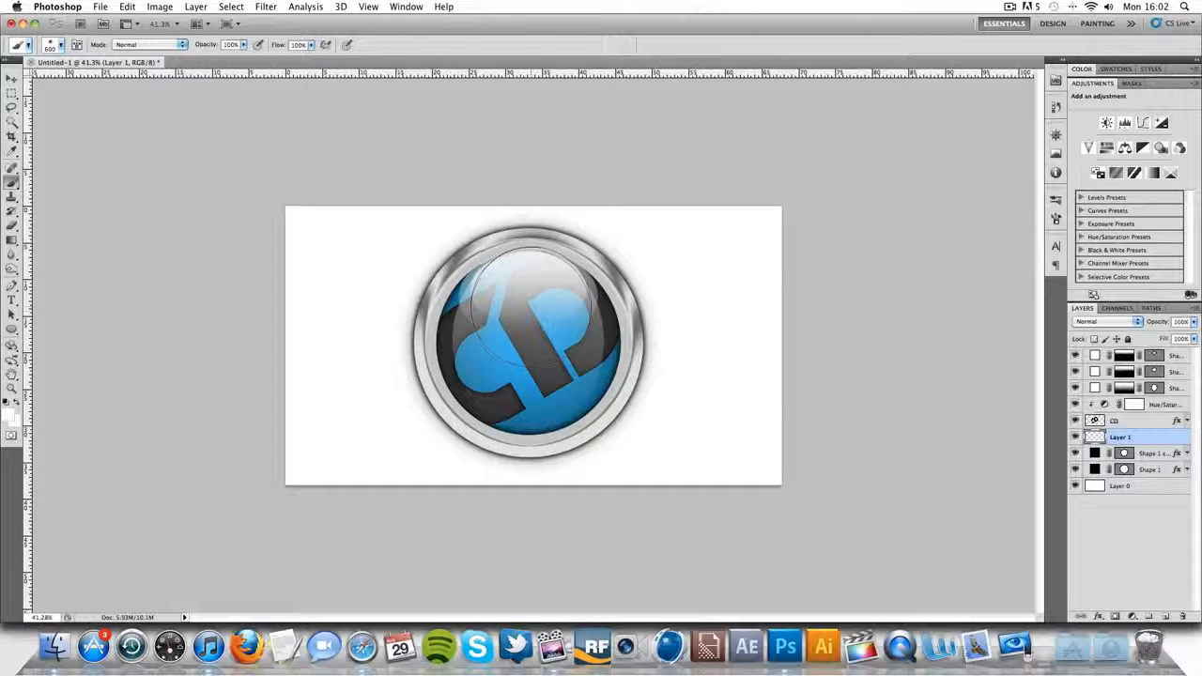
click(10, 415)
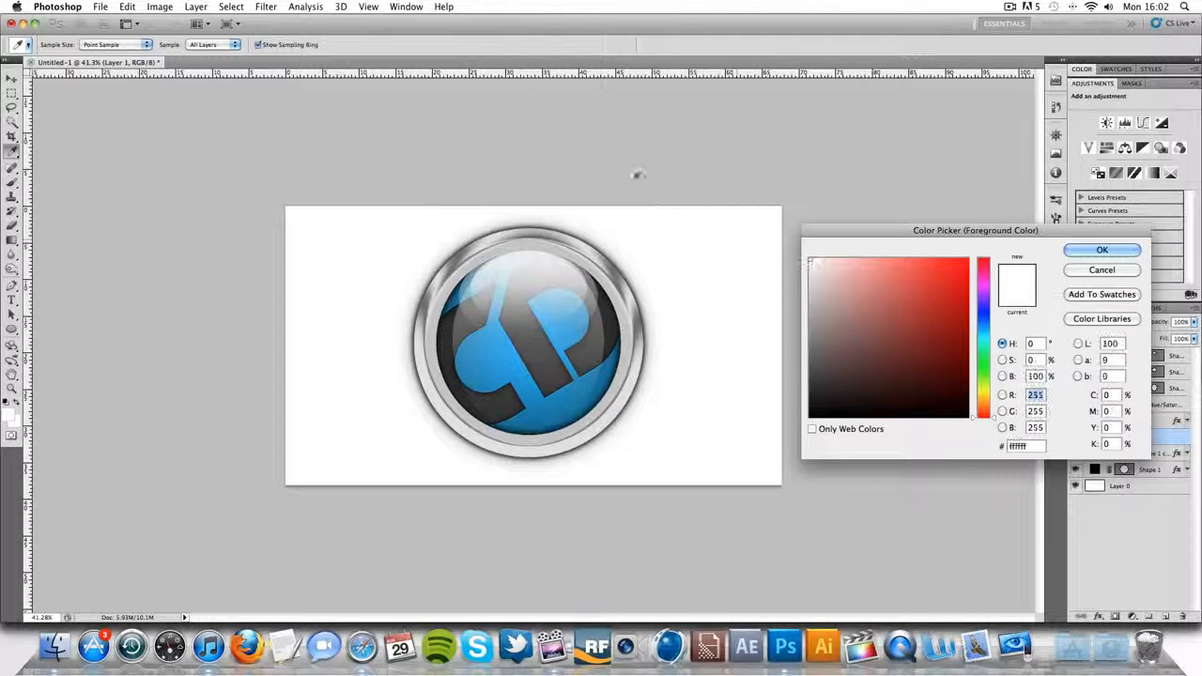
key(Return)
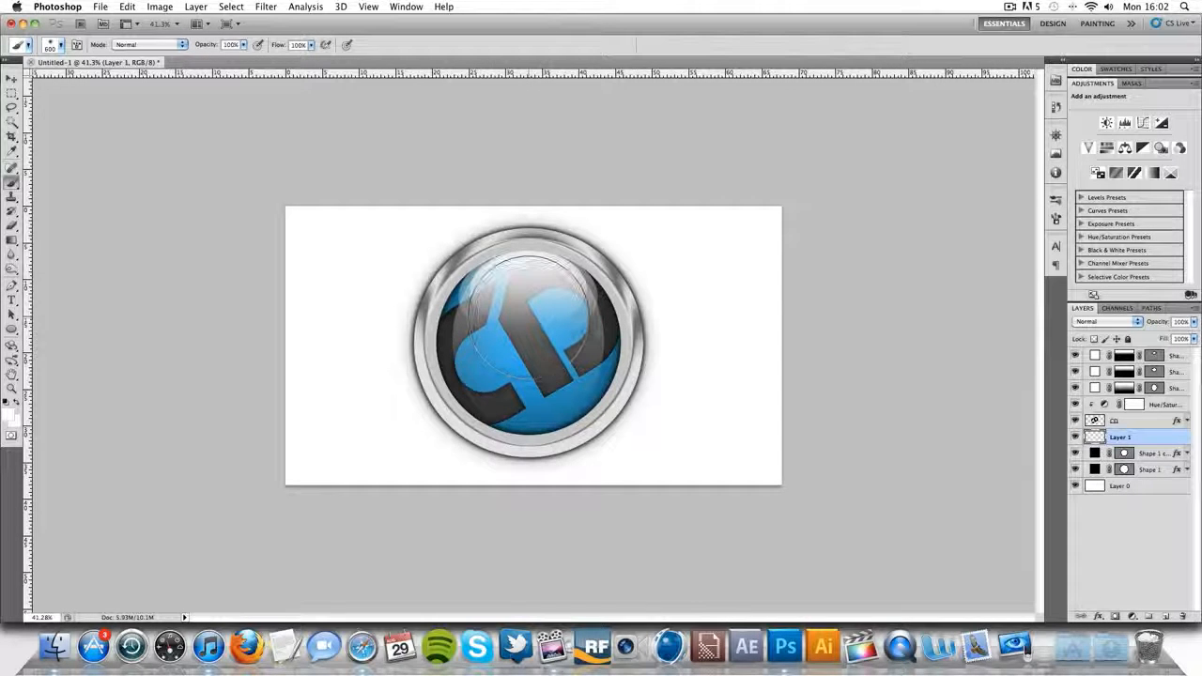
click(528, 320)
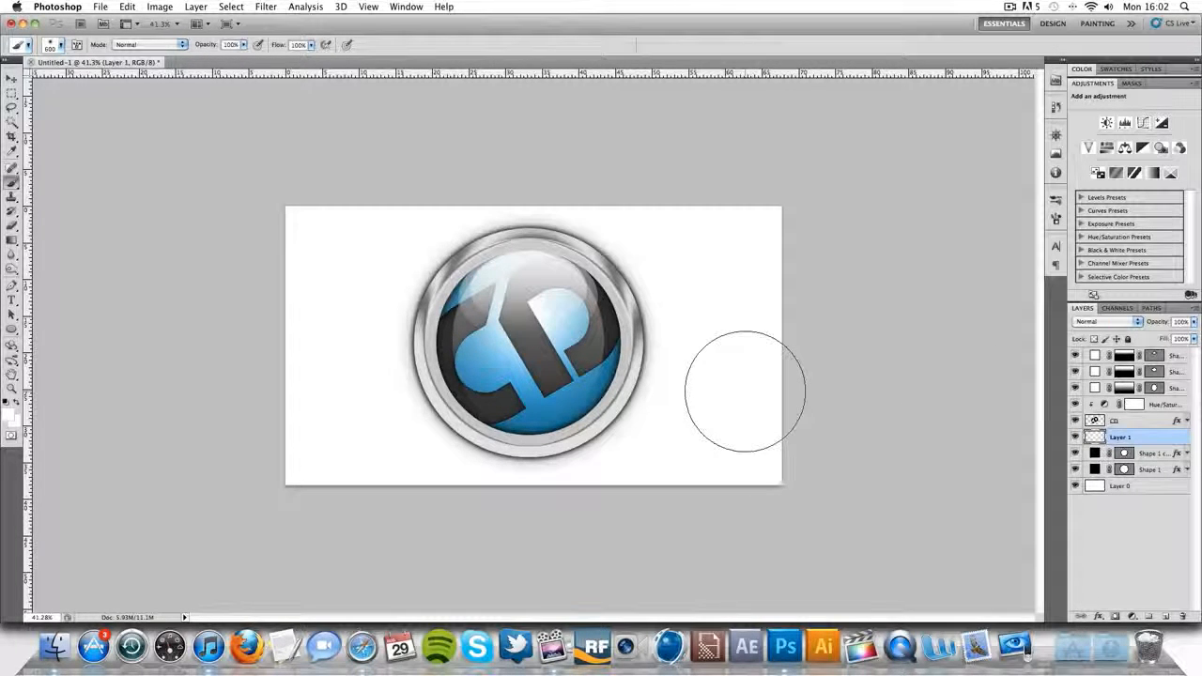
click(1193, 321)
mouse_move(1188, 336)
mouse_down()
mouse_move(1156, 335)
mouse_move(1194, 335)
mouse_up()
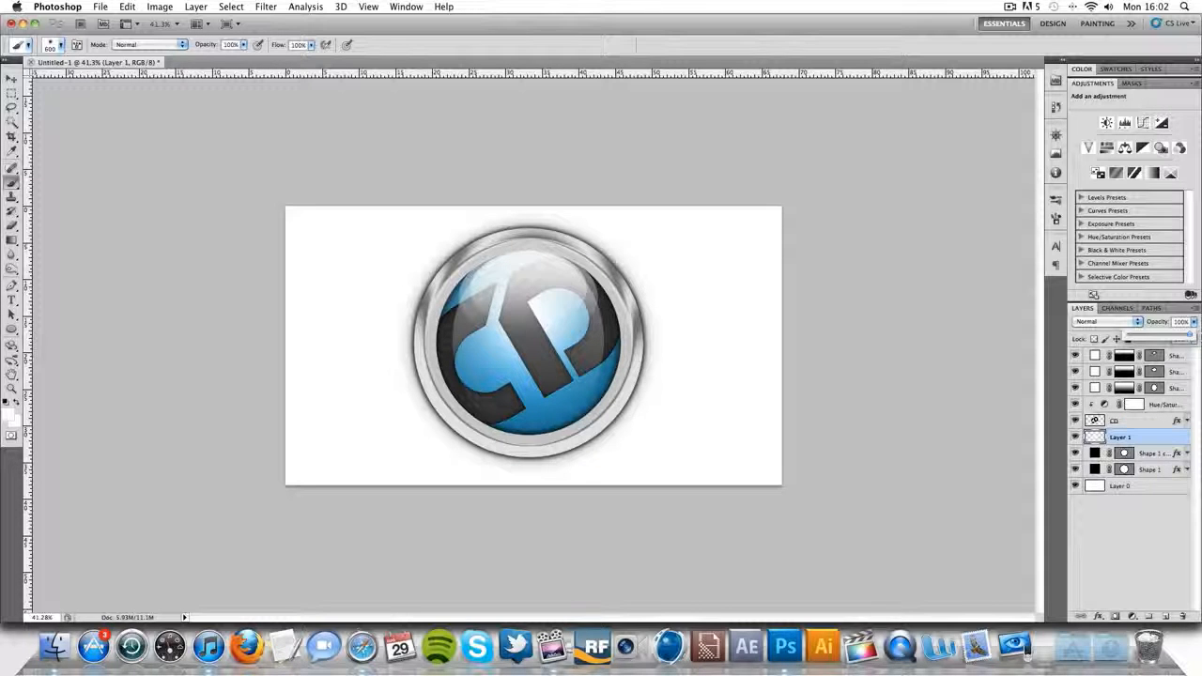
click(1180, 338)
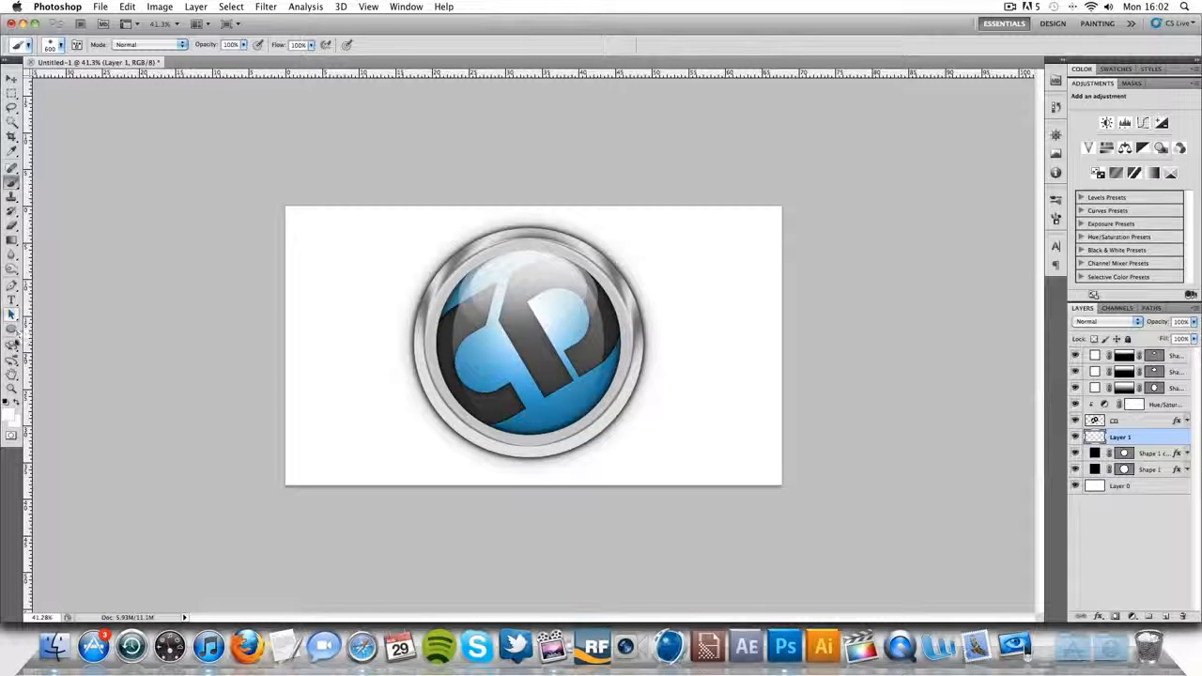
- Change the end colour stop of the Shape 1 copy layer's radial gradient overlay to dark blue 36467b and apply the layer style
click(12, 388)
right_click(660, 234)
right_click(539, 289)
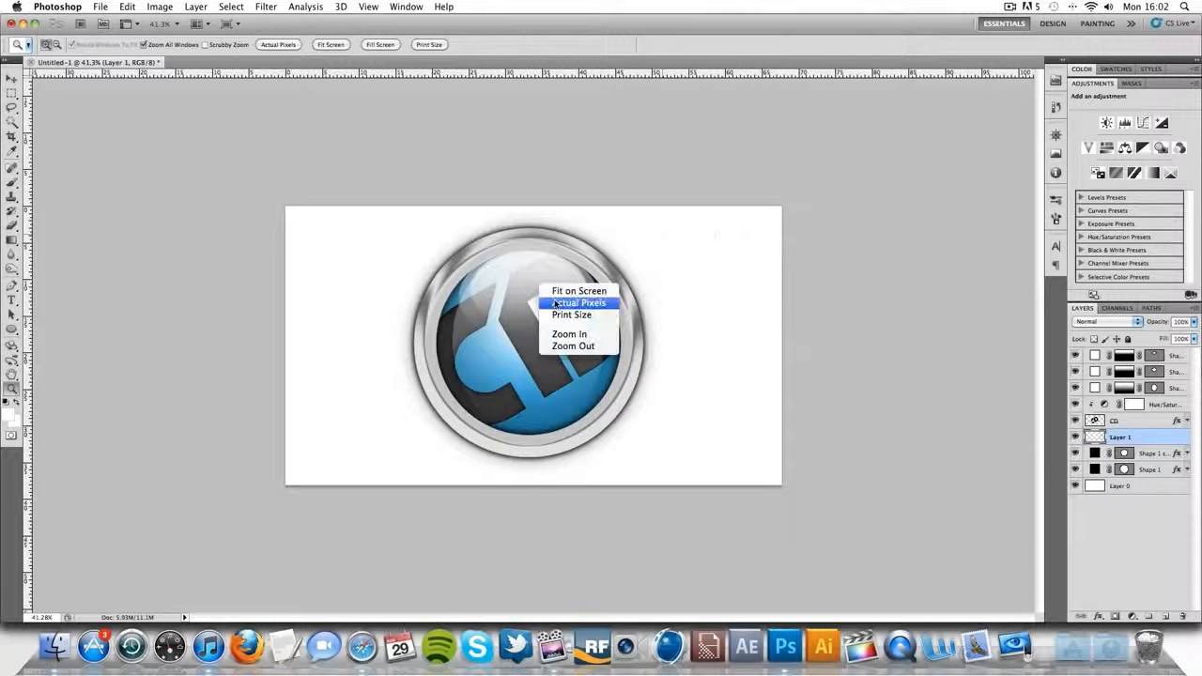
click(563, 305)
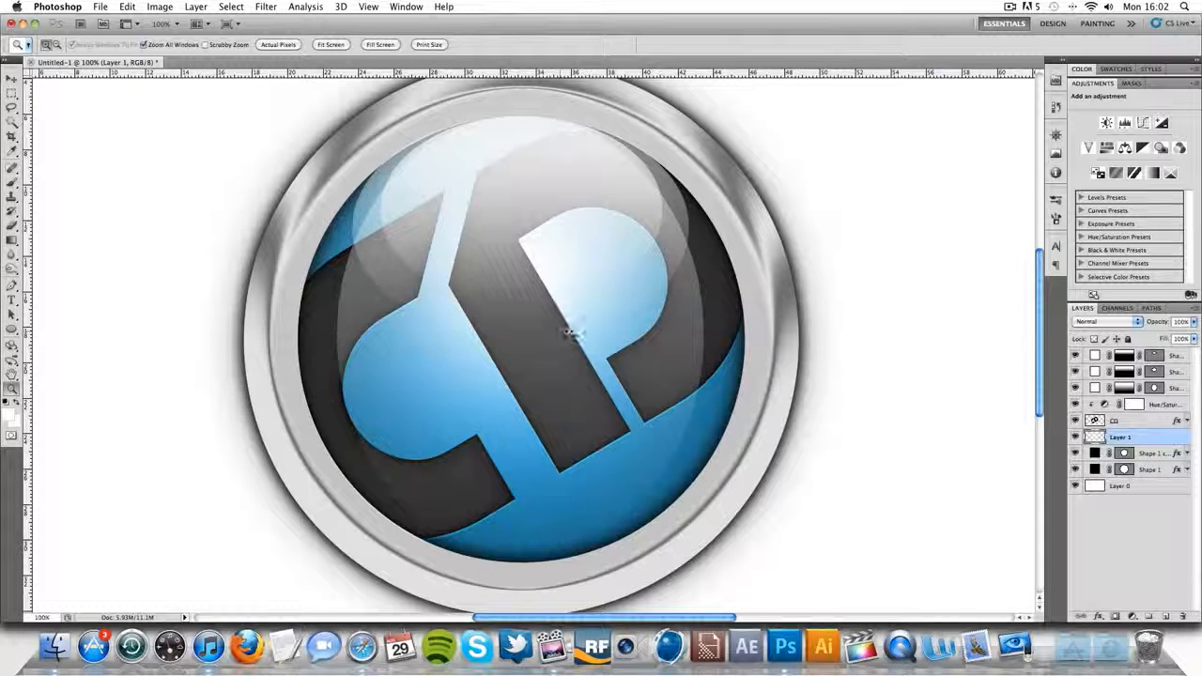
click(1164, 452)
double_click(1174, 453)
click(850, 411)
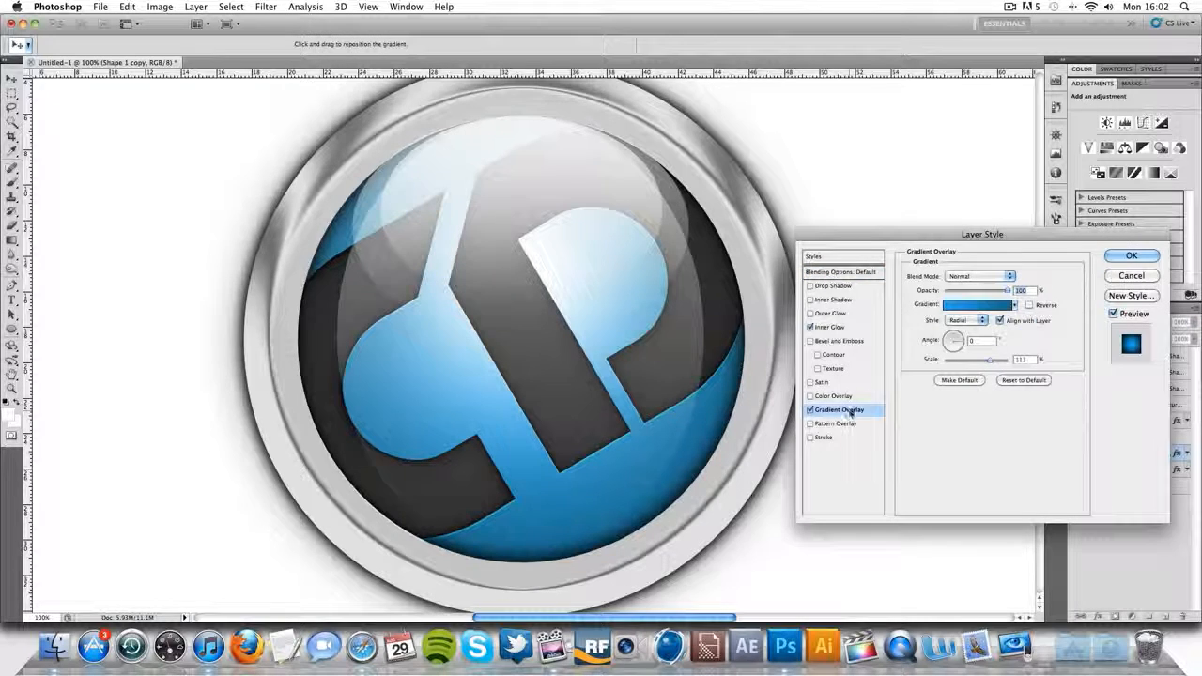
click(996, 305)
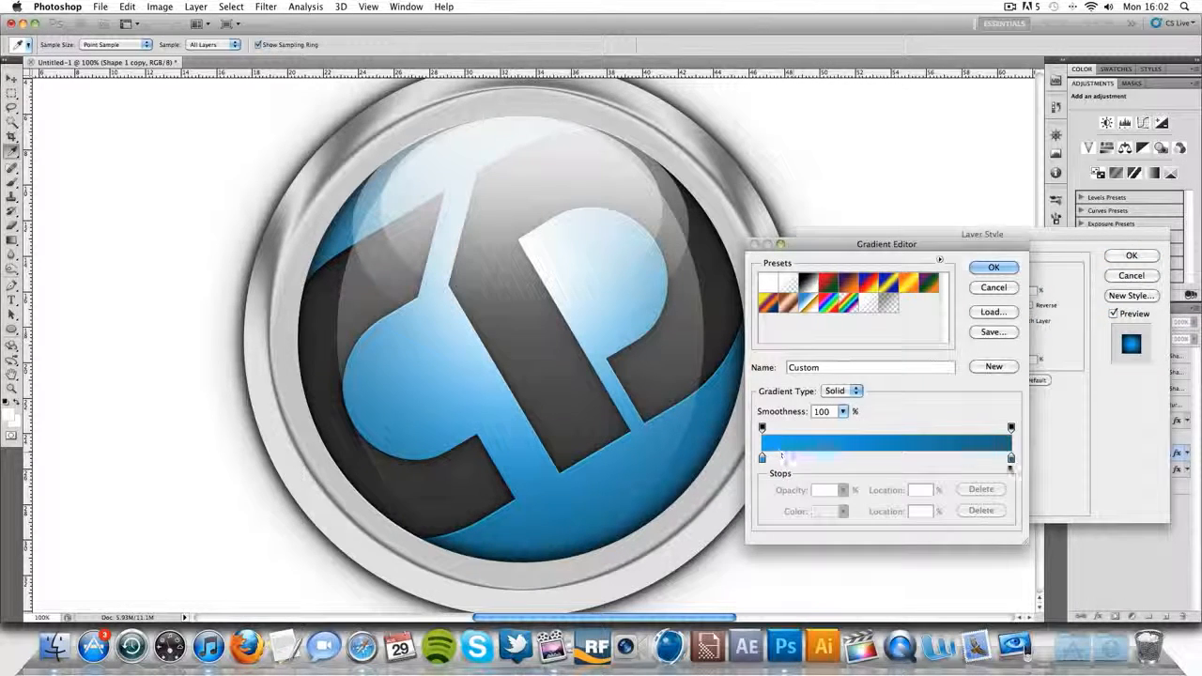
click(1010, 457)
click(824, 511)
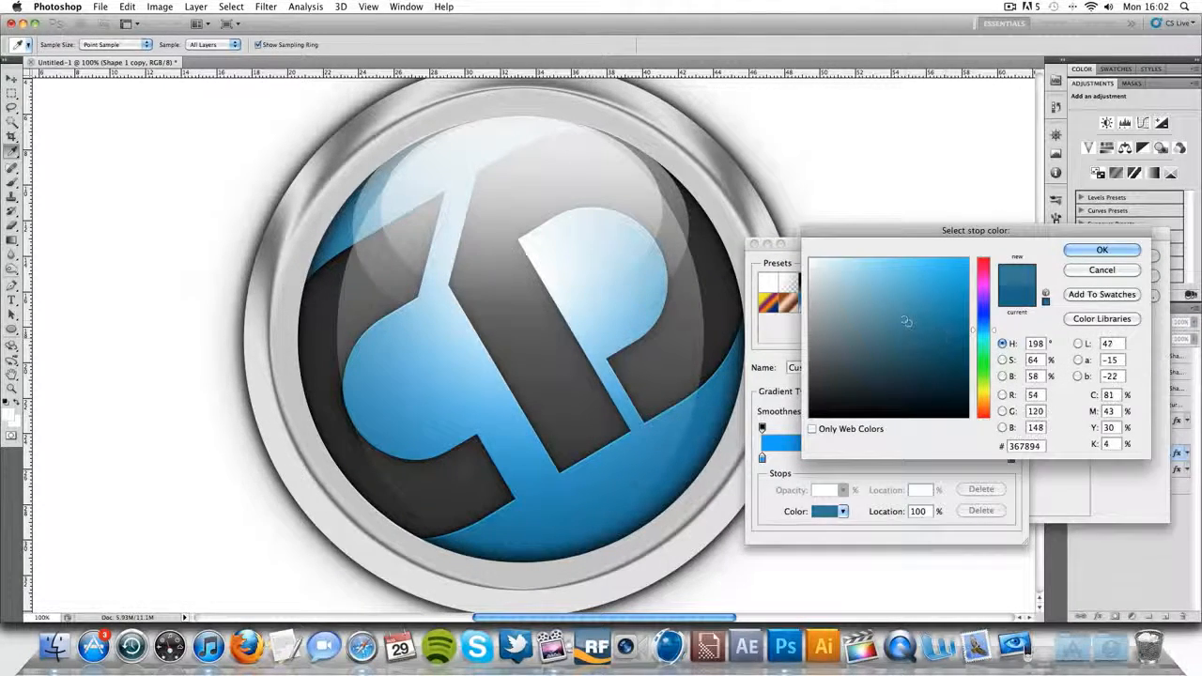
click(903, 318)
drag(903, 319, 872, 336)
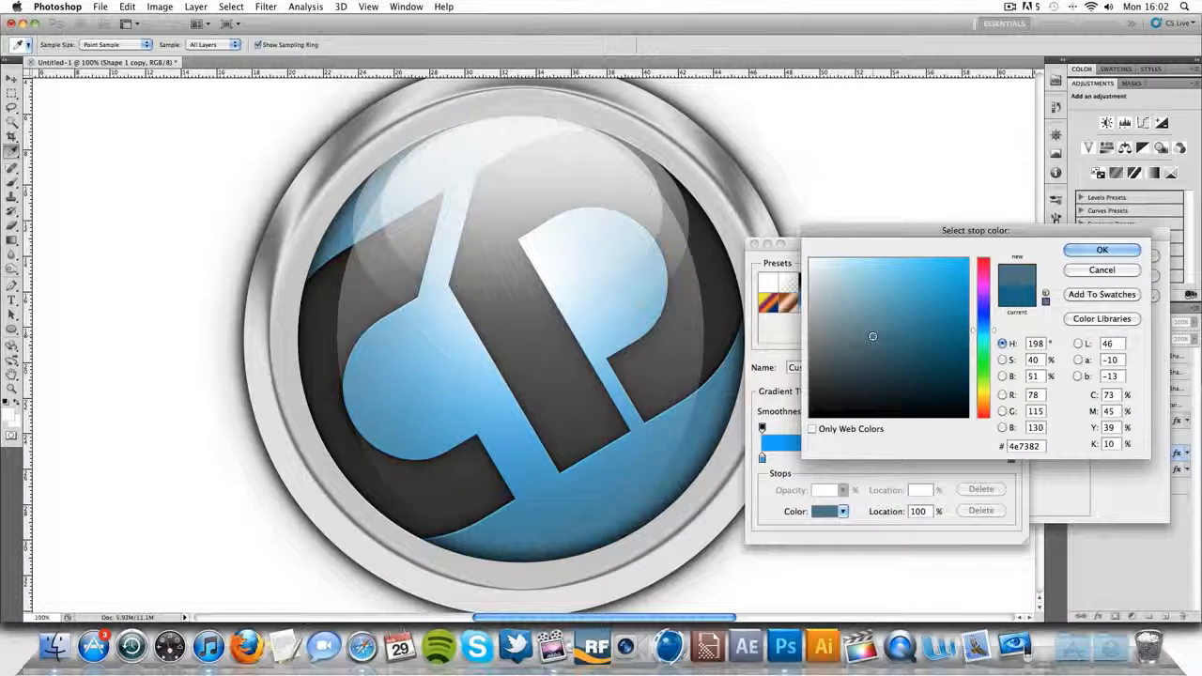
drag(984, 330, 984, 317)
click(903, 331)
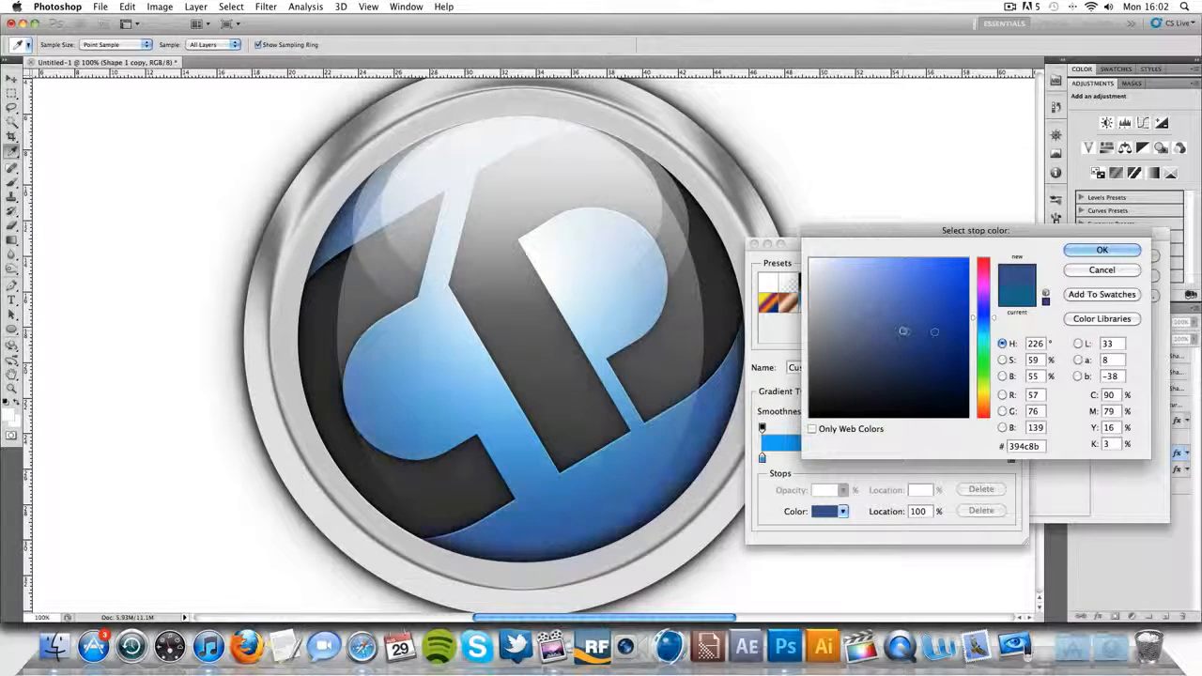
click(903, 337)
click(907, 336)
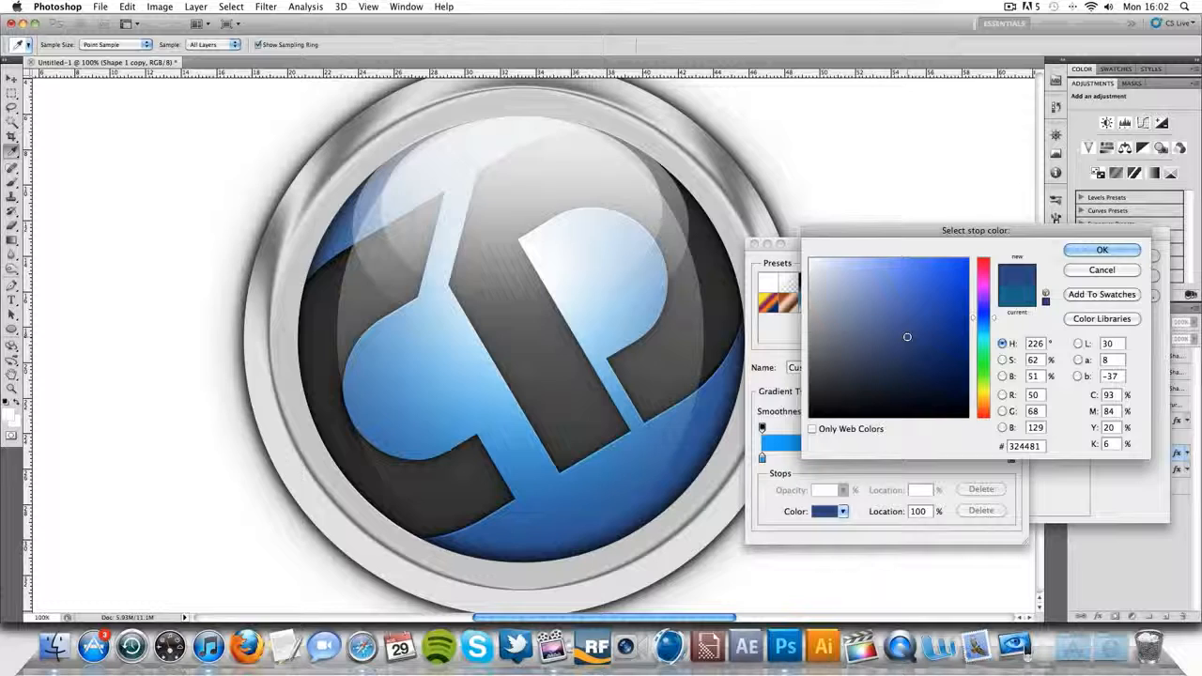
mouse_move(907, 336)
mouse_down()
mouse_move(896, 297)
mouse_move(898, 335)
mouse_up()
click(900, 341)
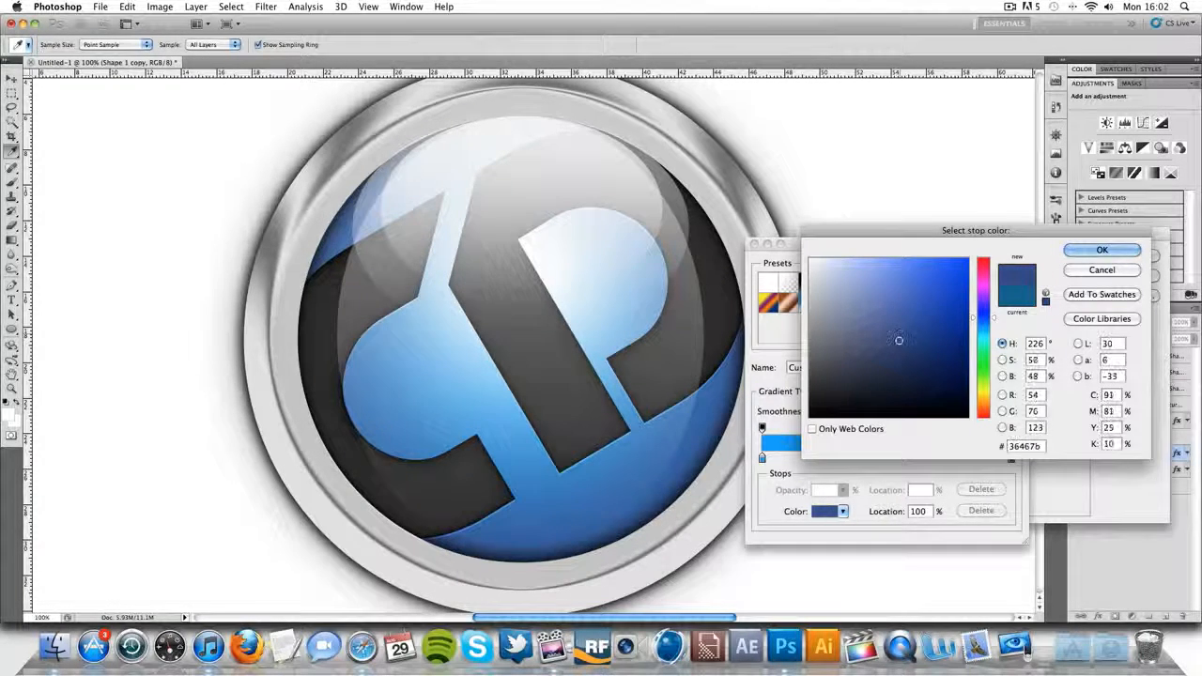
click(1102, 250)
click(997, 268)
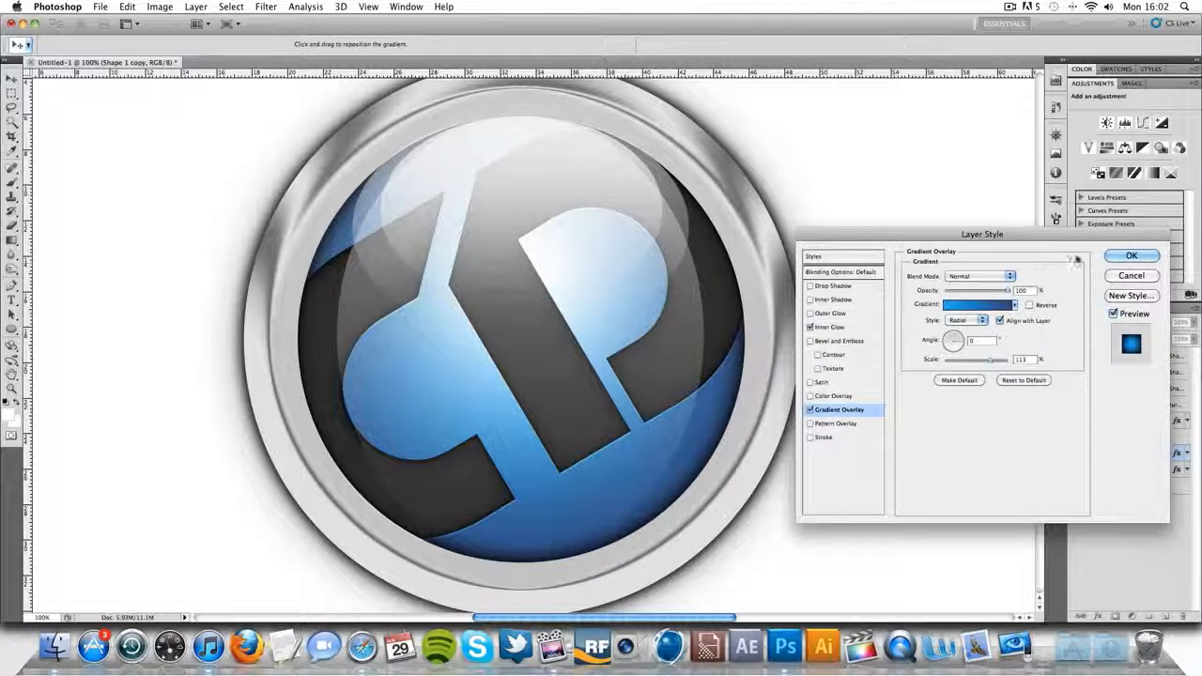
click(1132, 255)
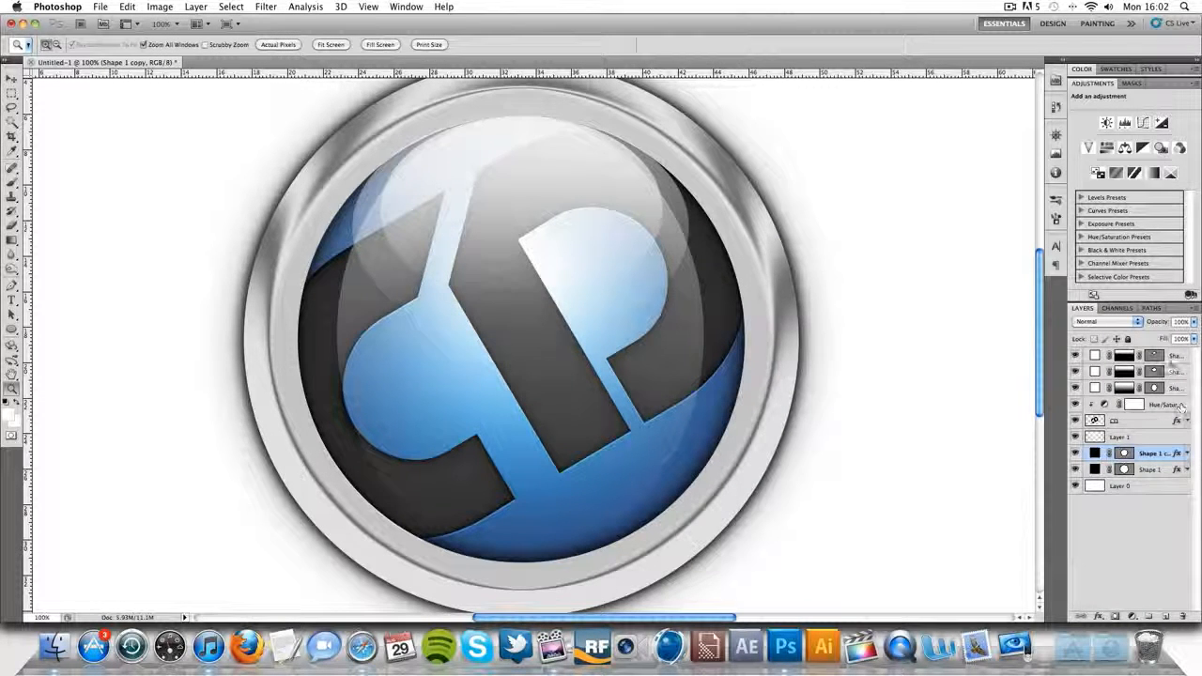
- Fit the whole badge on screen and open the Bevel and Emboss settings of the Shape 1 layer
click(1169, 356)
right_click(499, 219)
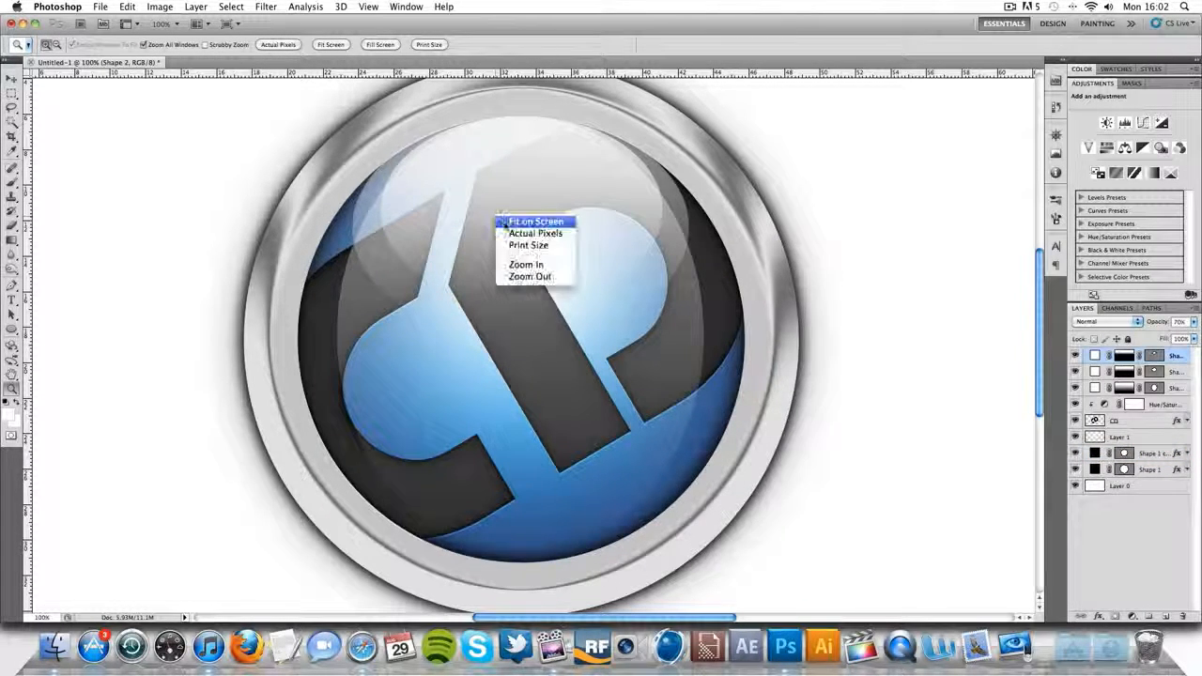
click(506, 221)
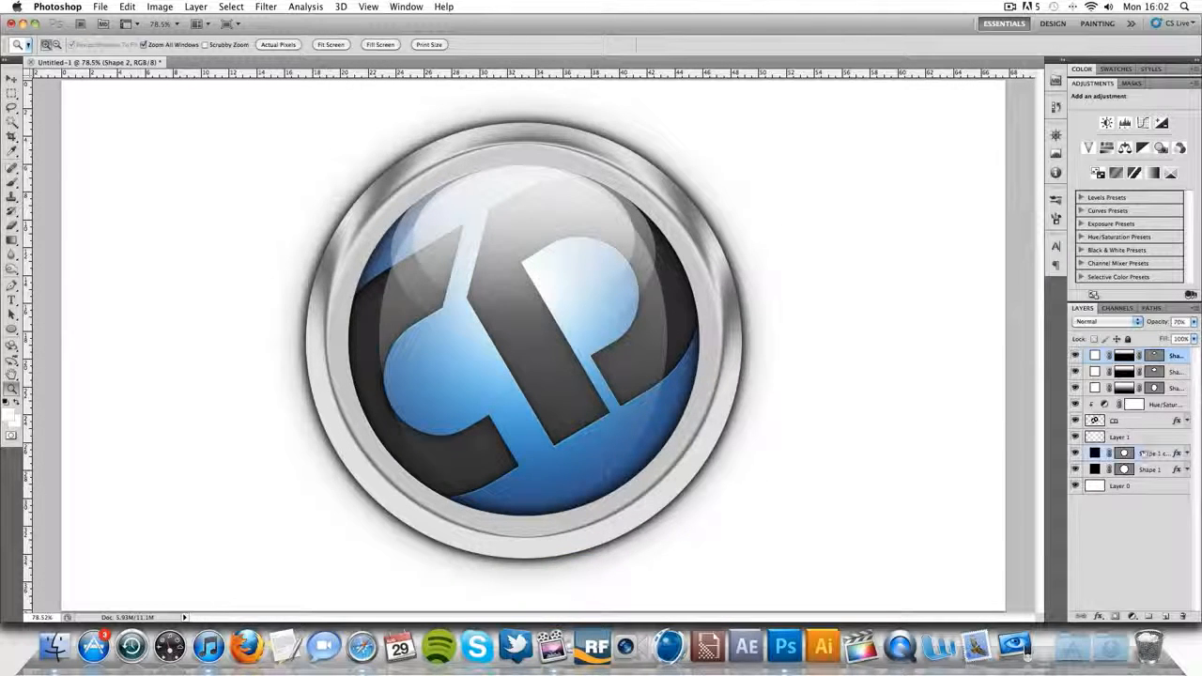
click(1150, 468)
double_click(1171, 469)
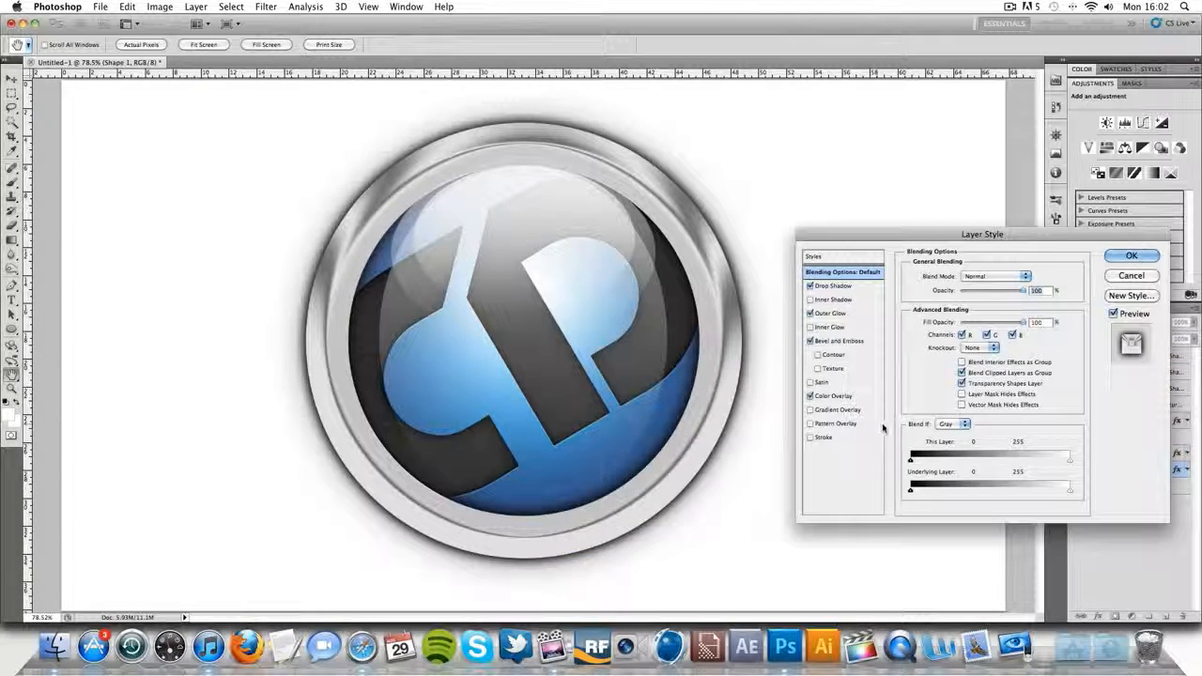
click(842, 341)
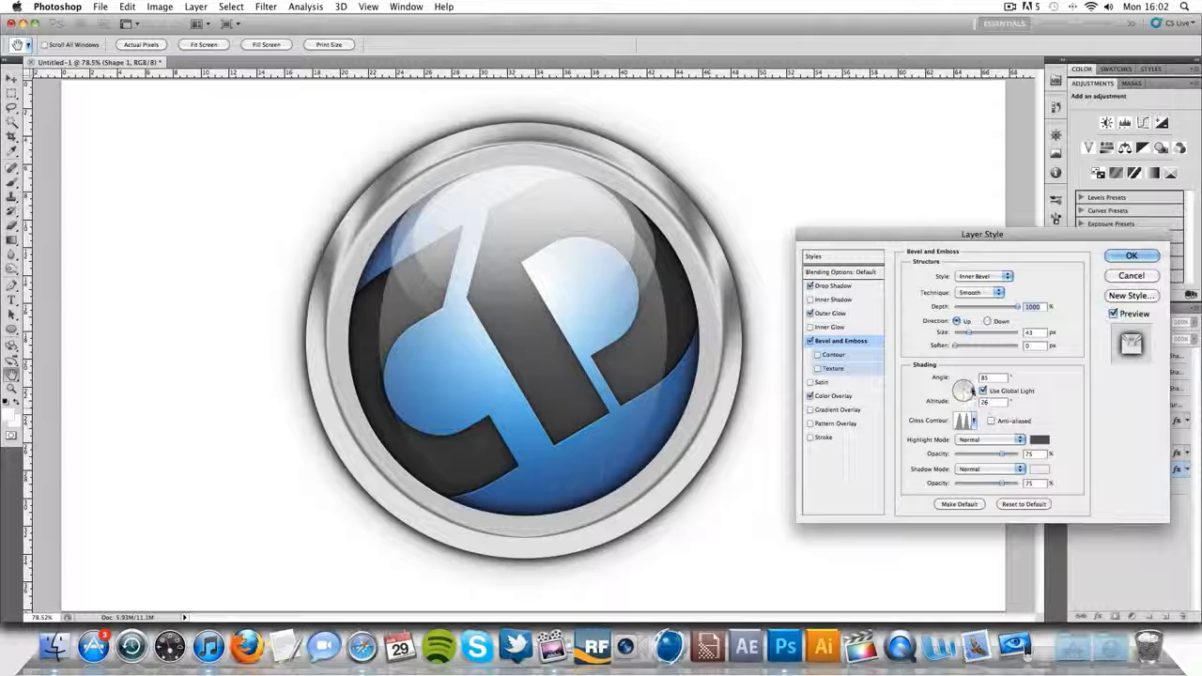
- Try a higher altitude for the ring's bevel lighting and return it to 26° with the angle at 85°
drag(993, 401, 959, 405)
text(40)
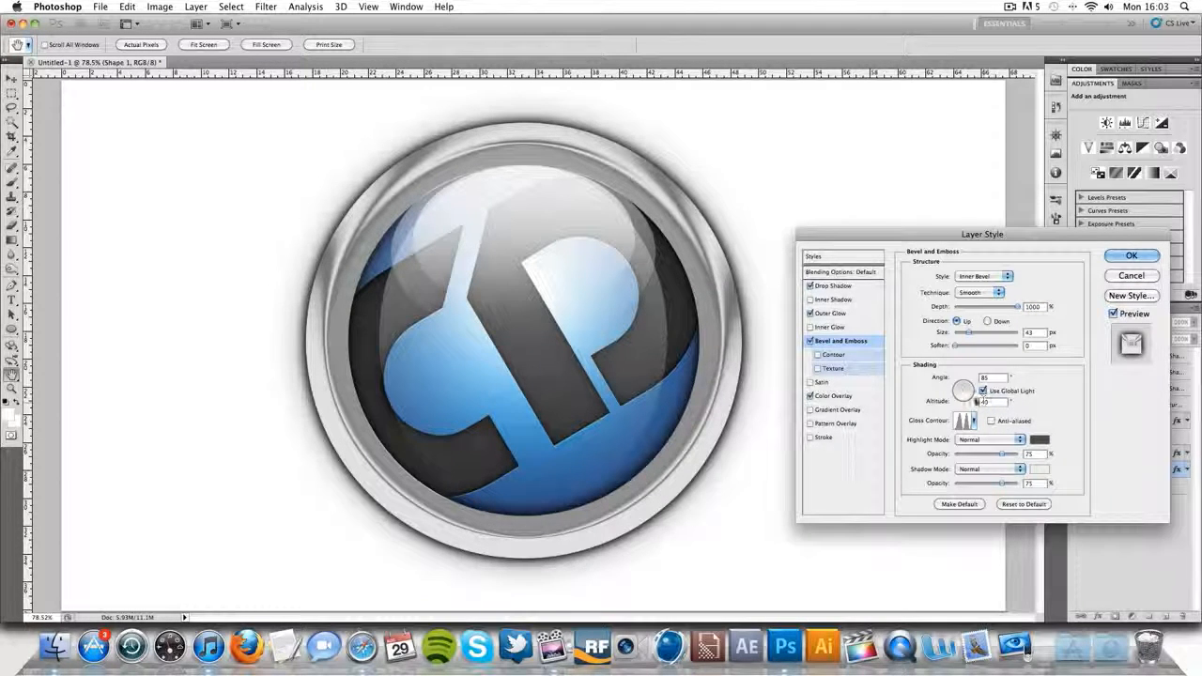
drag(971, 394, 965, 385)
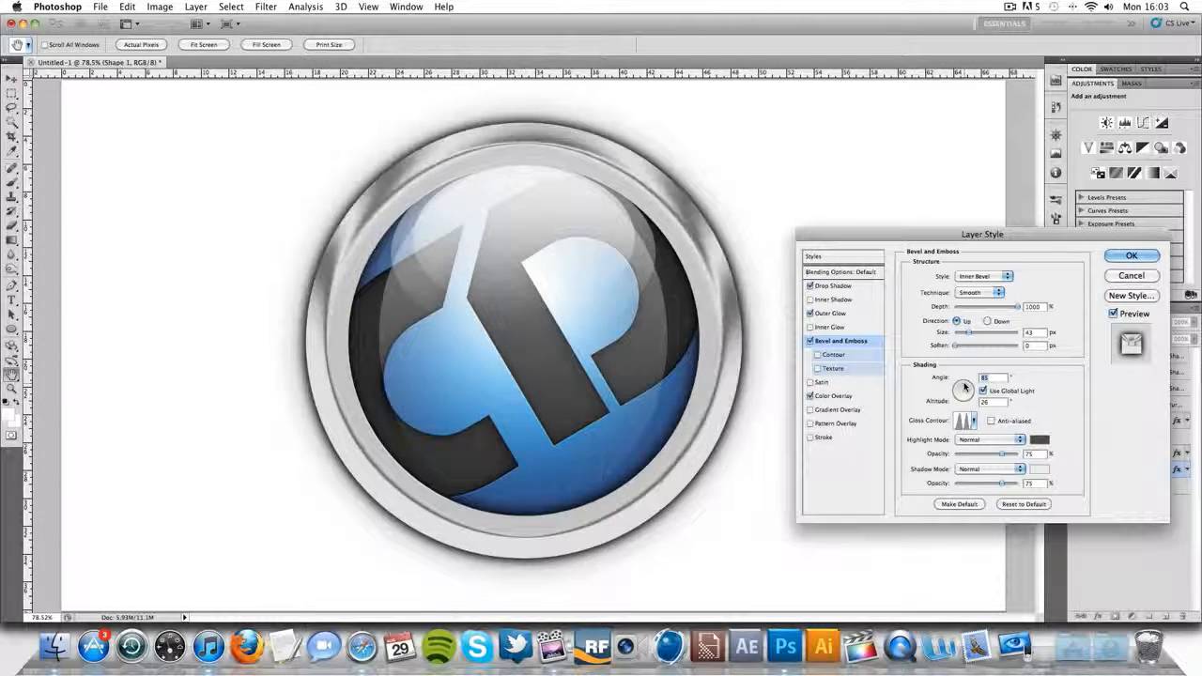
- Enable the Contour option of the Shape 1 layer's bevel and open its Drop Shadow settings
click(819, 355)
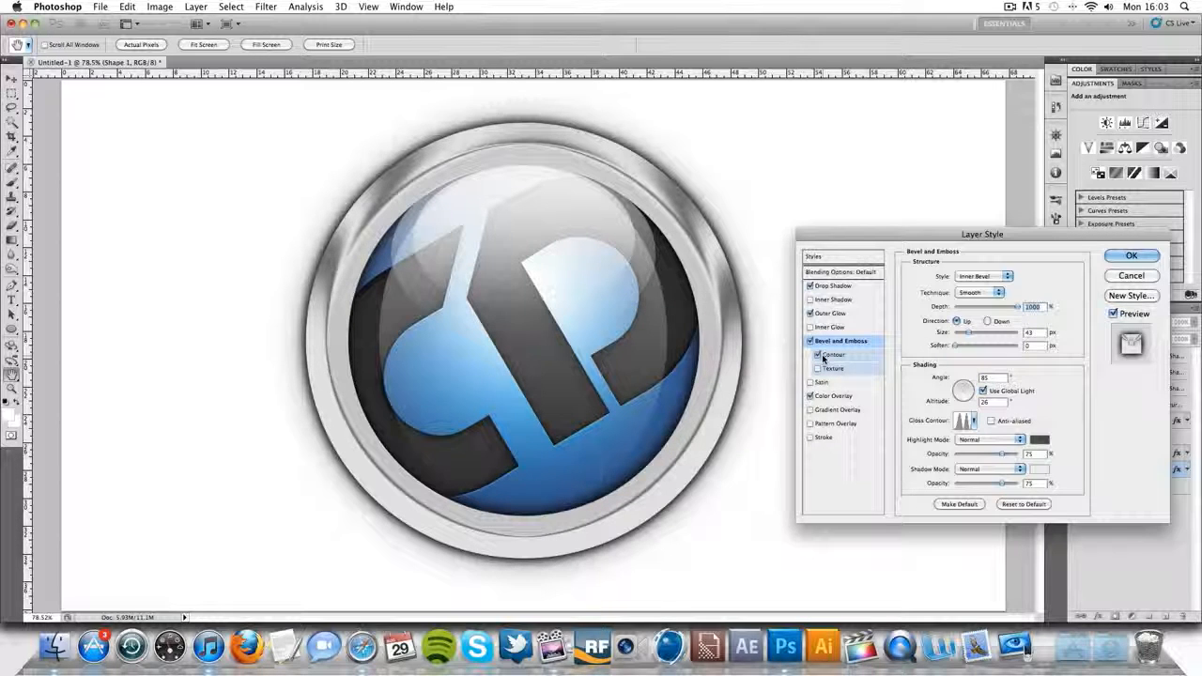
click(820, 355)
click(820, 355)
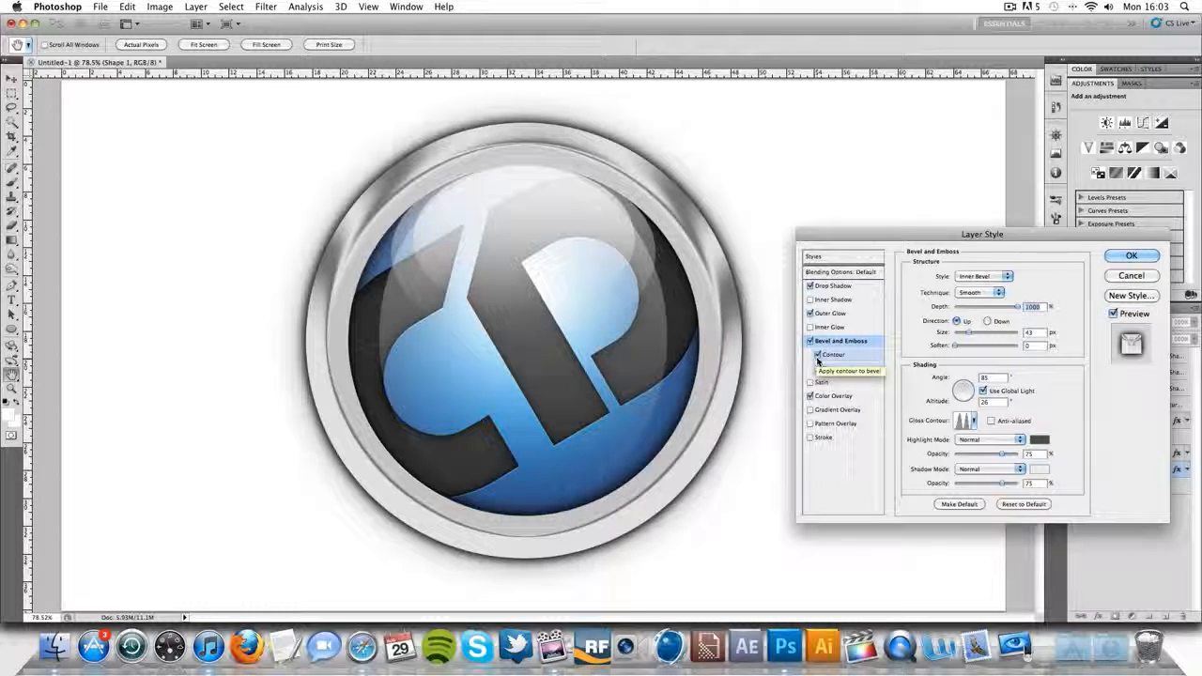
click(839, 398)
click(843, 286)
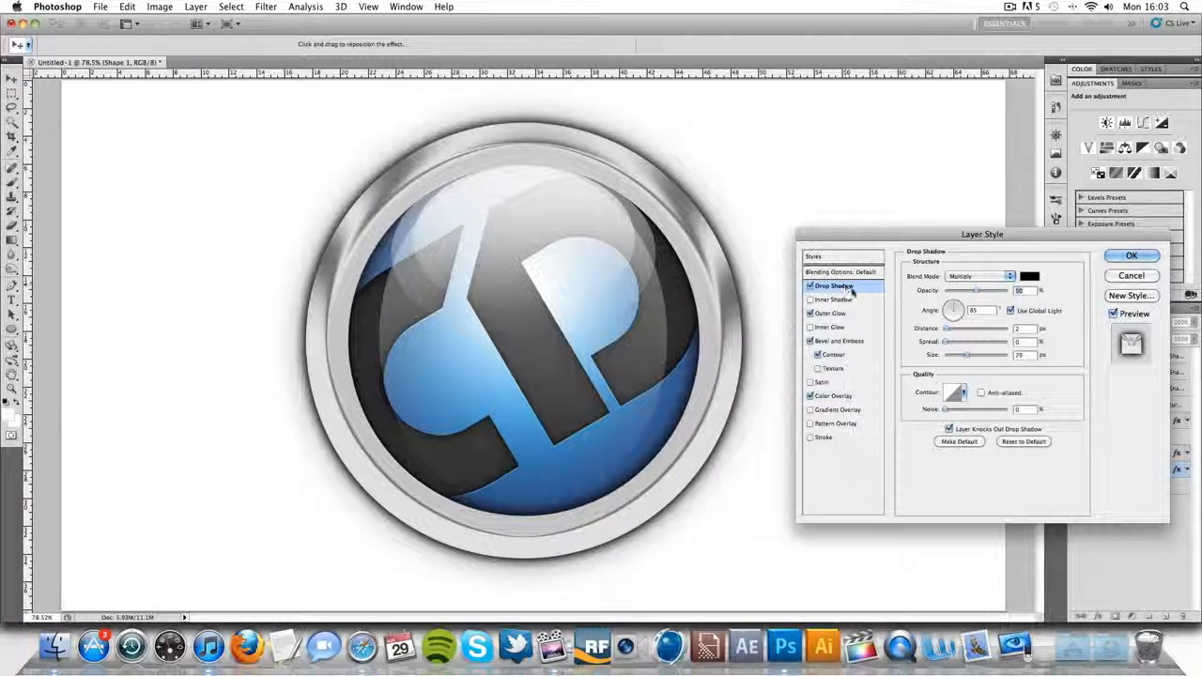